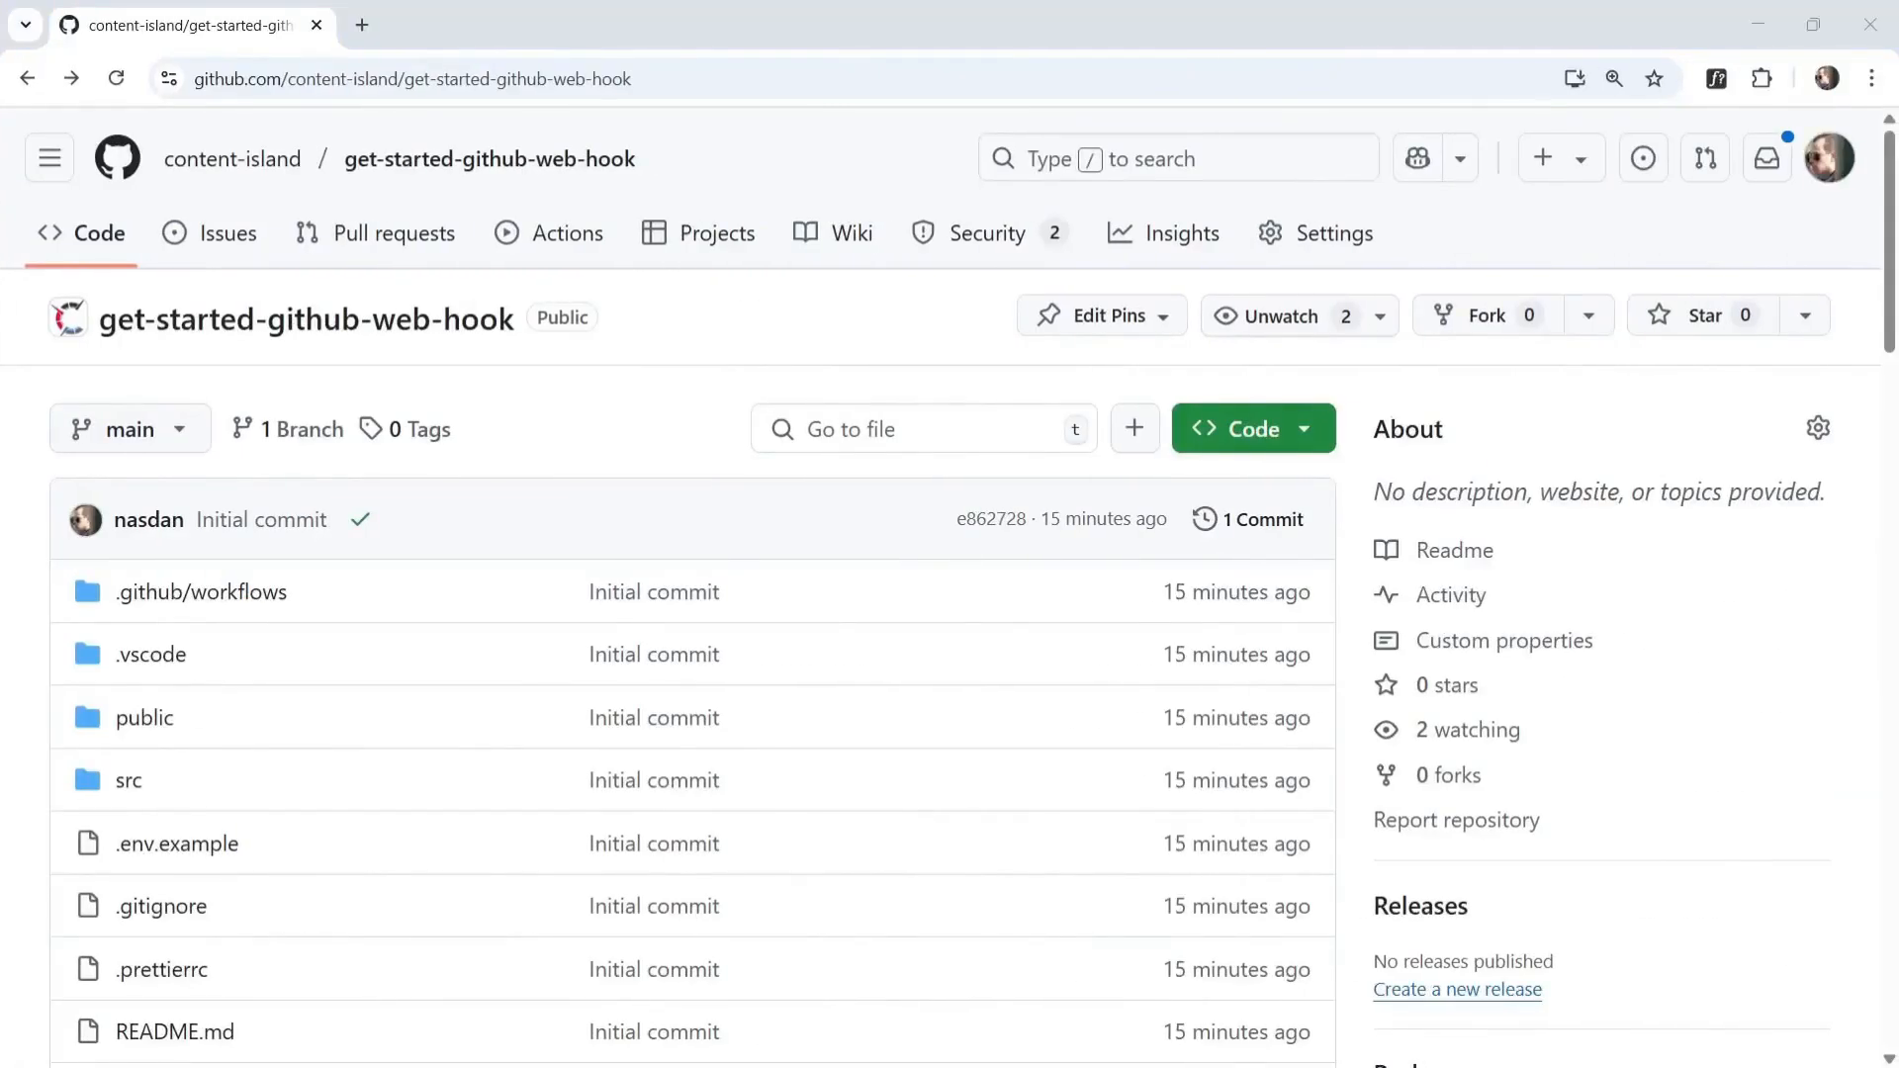
- Open the webhook settings of the get-started-github-web-hook repository
click(1284, 234)
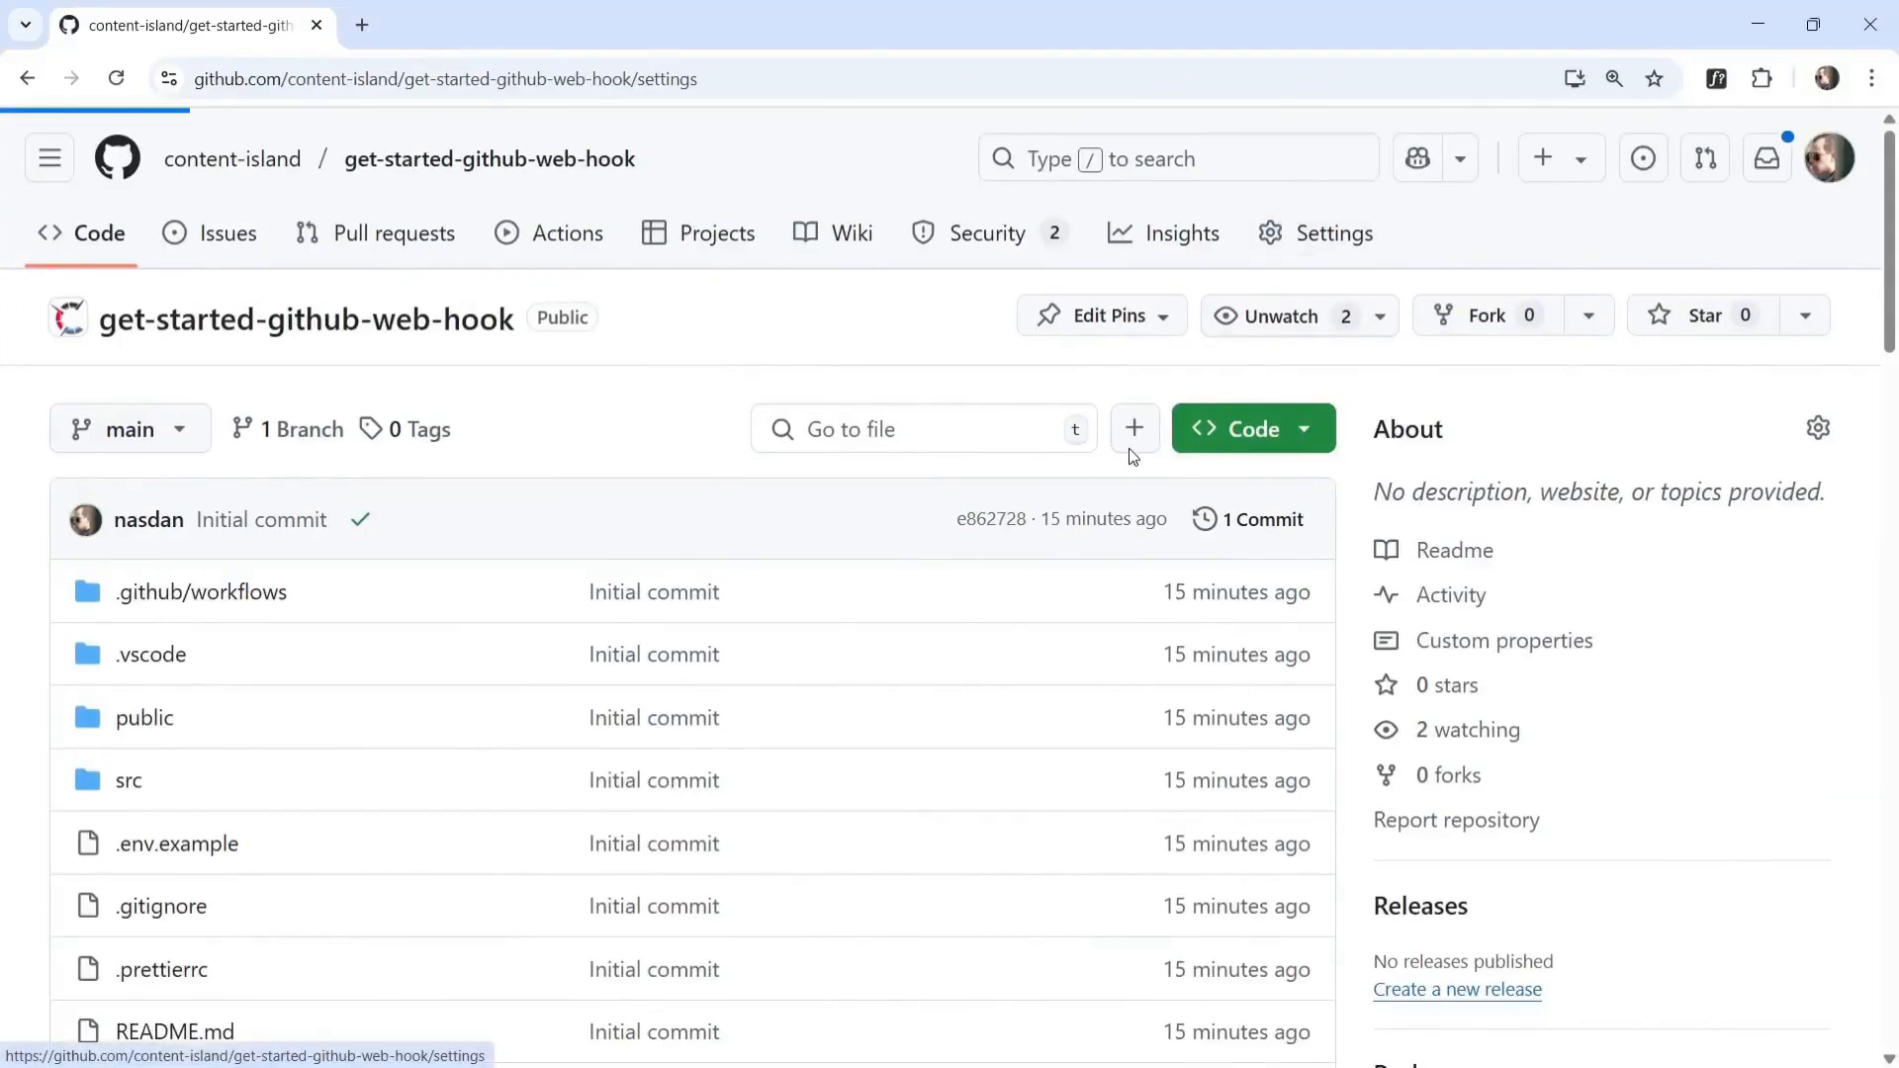
scroll(199, 678, down, 1)
click(179, 716)
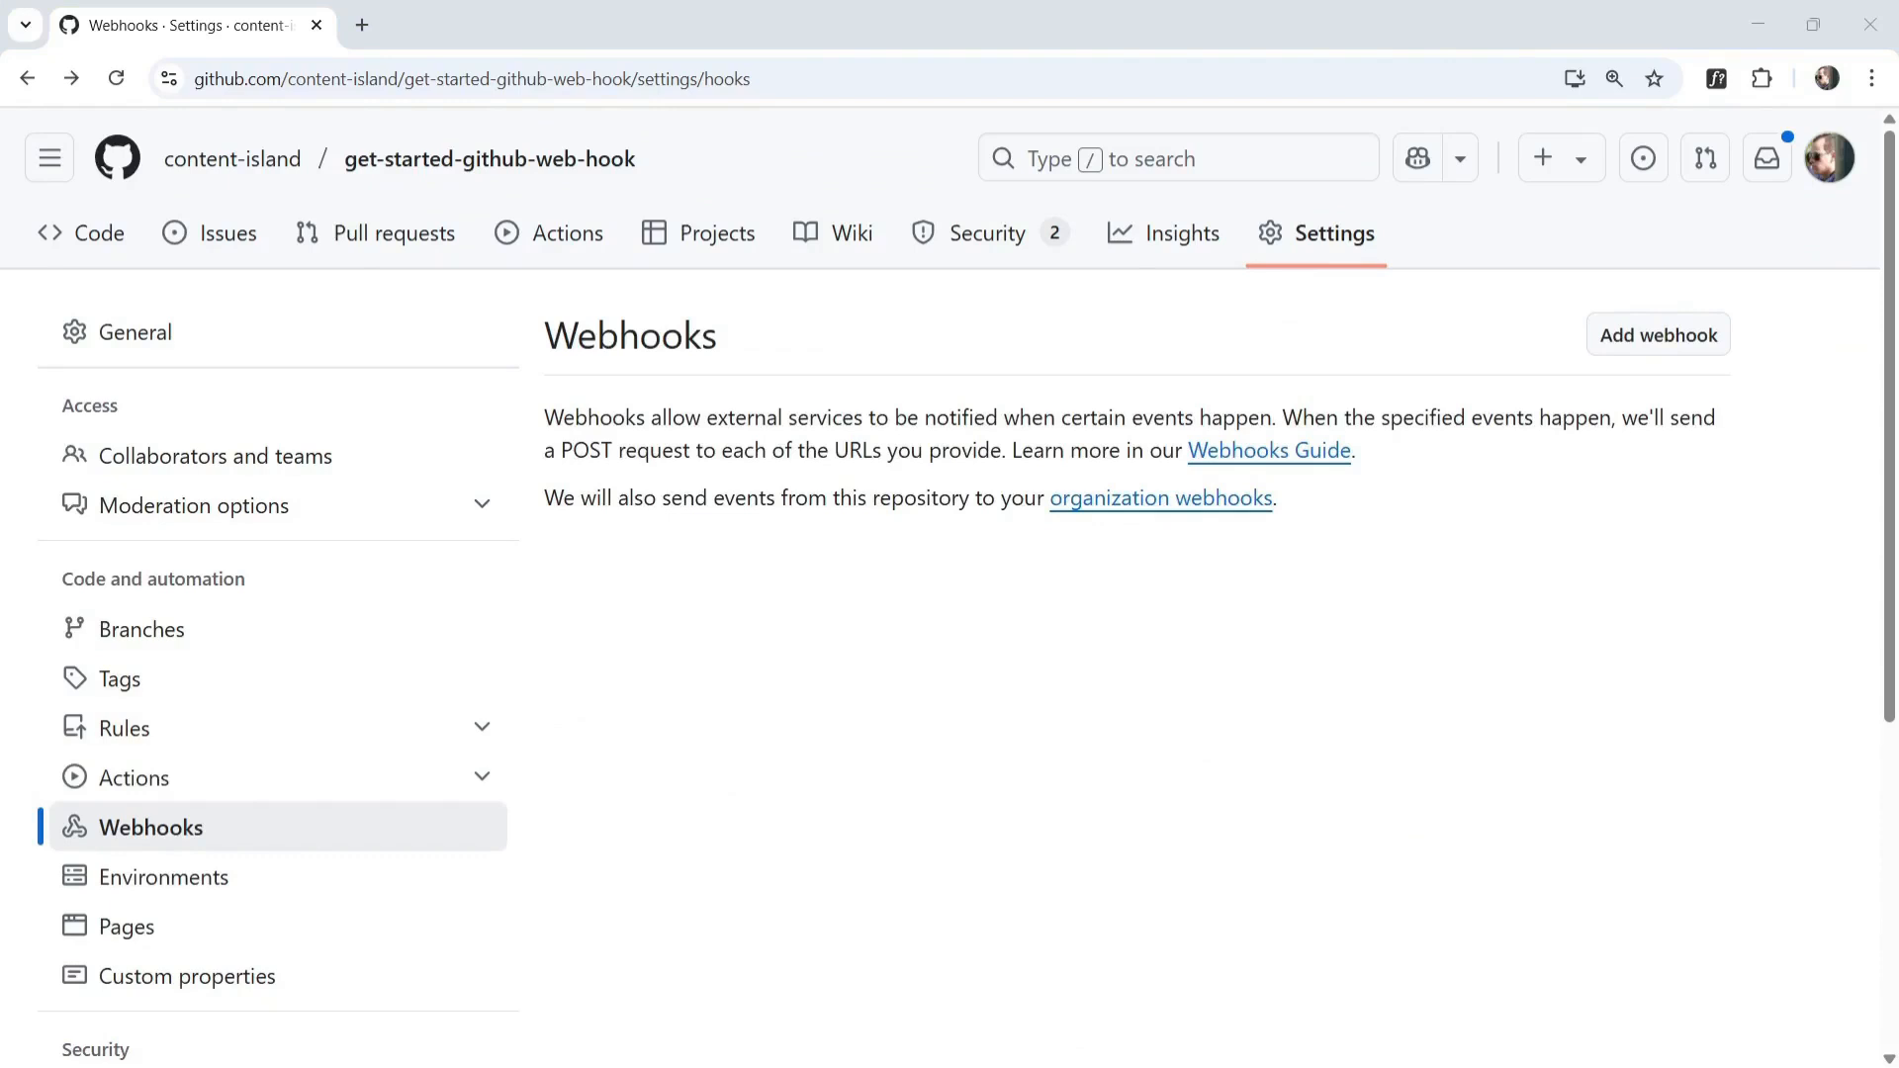
- Open the Initial commit run of the repository's Deploy to GitHub Pages workflow and visit the deployed site
click(545, 242)
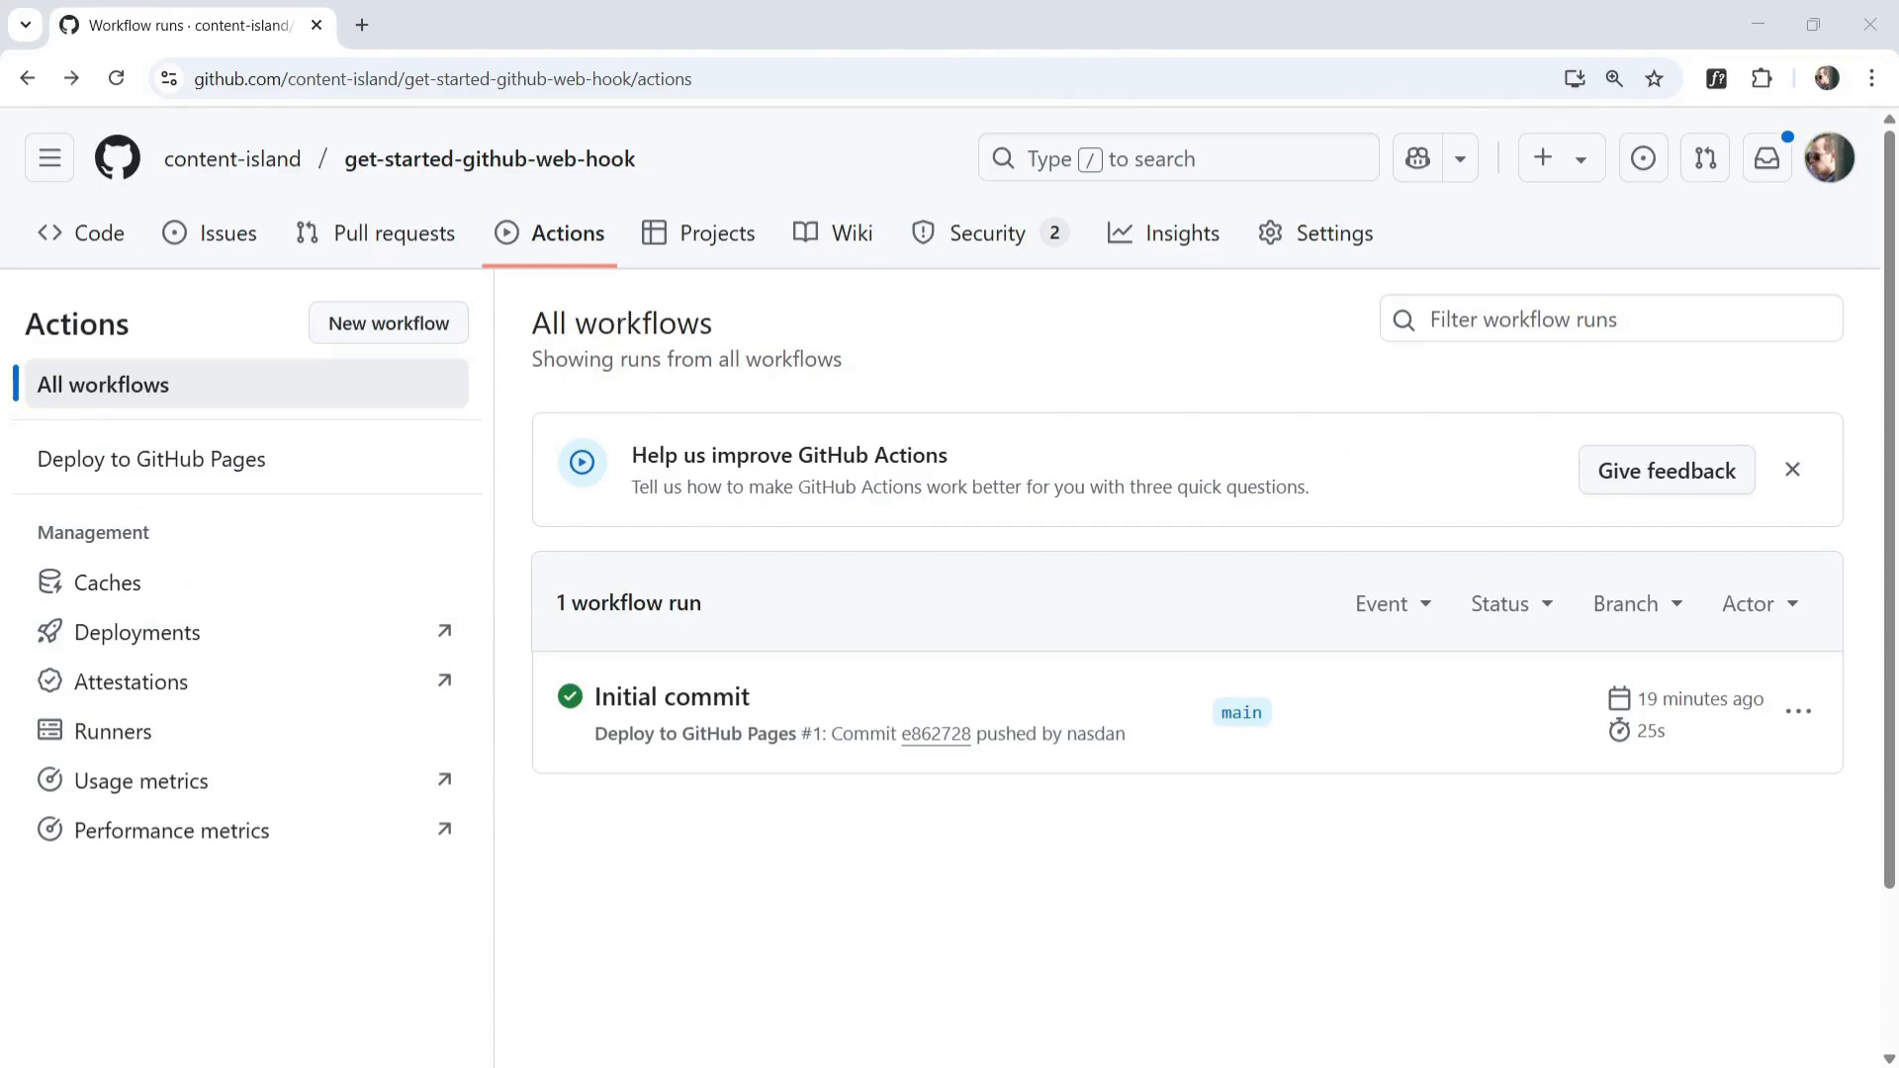
click(633, 697)
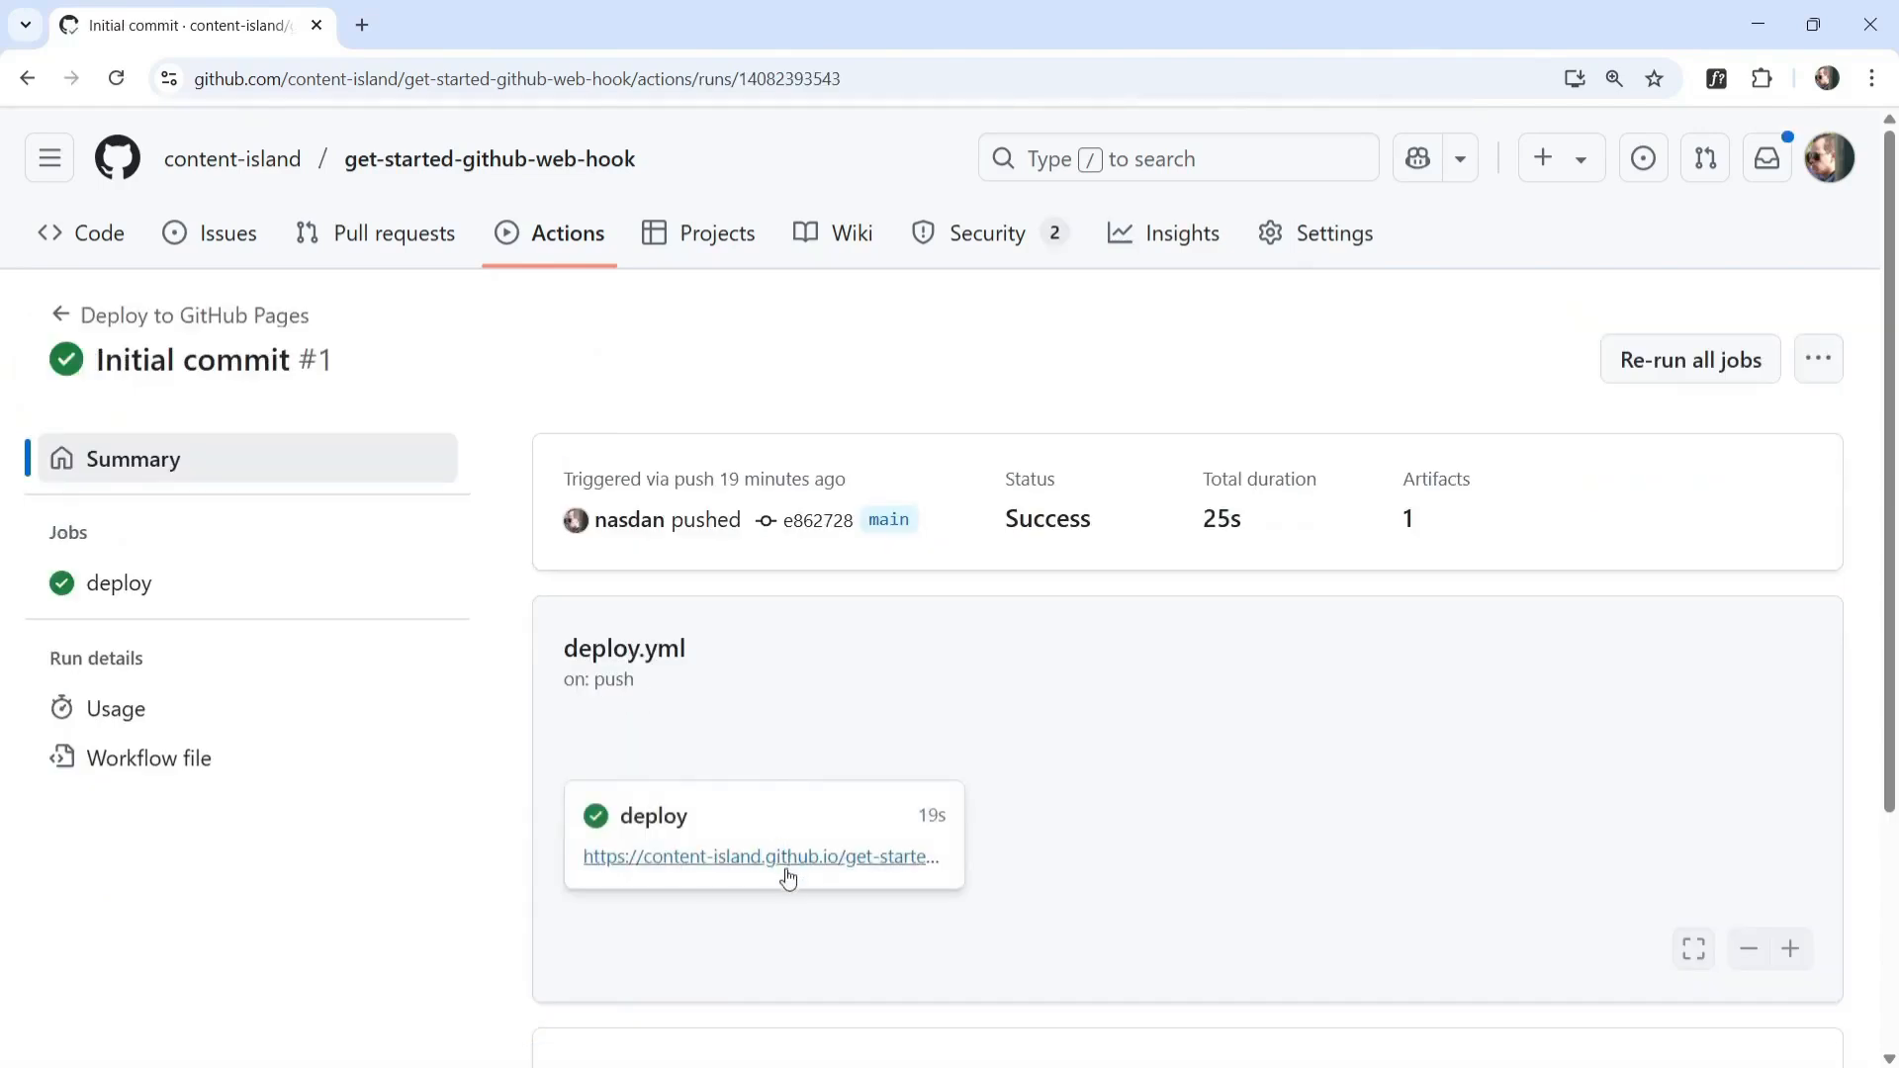
click(785, 858)
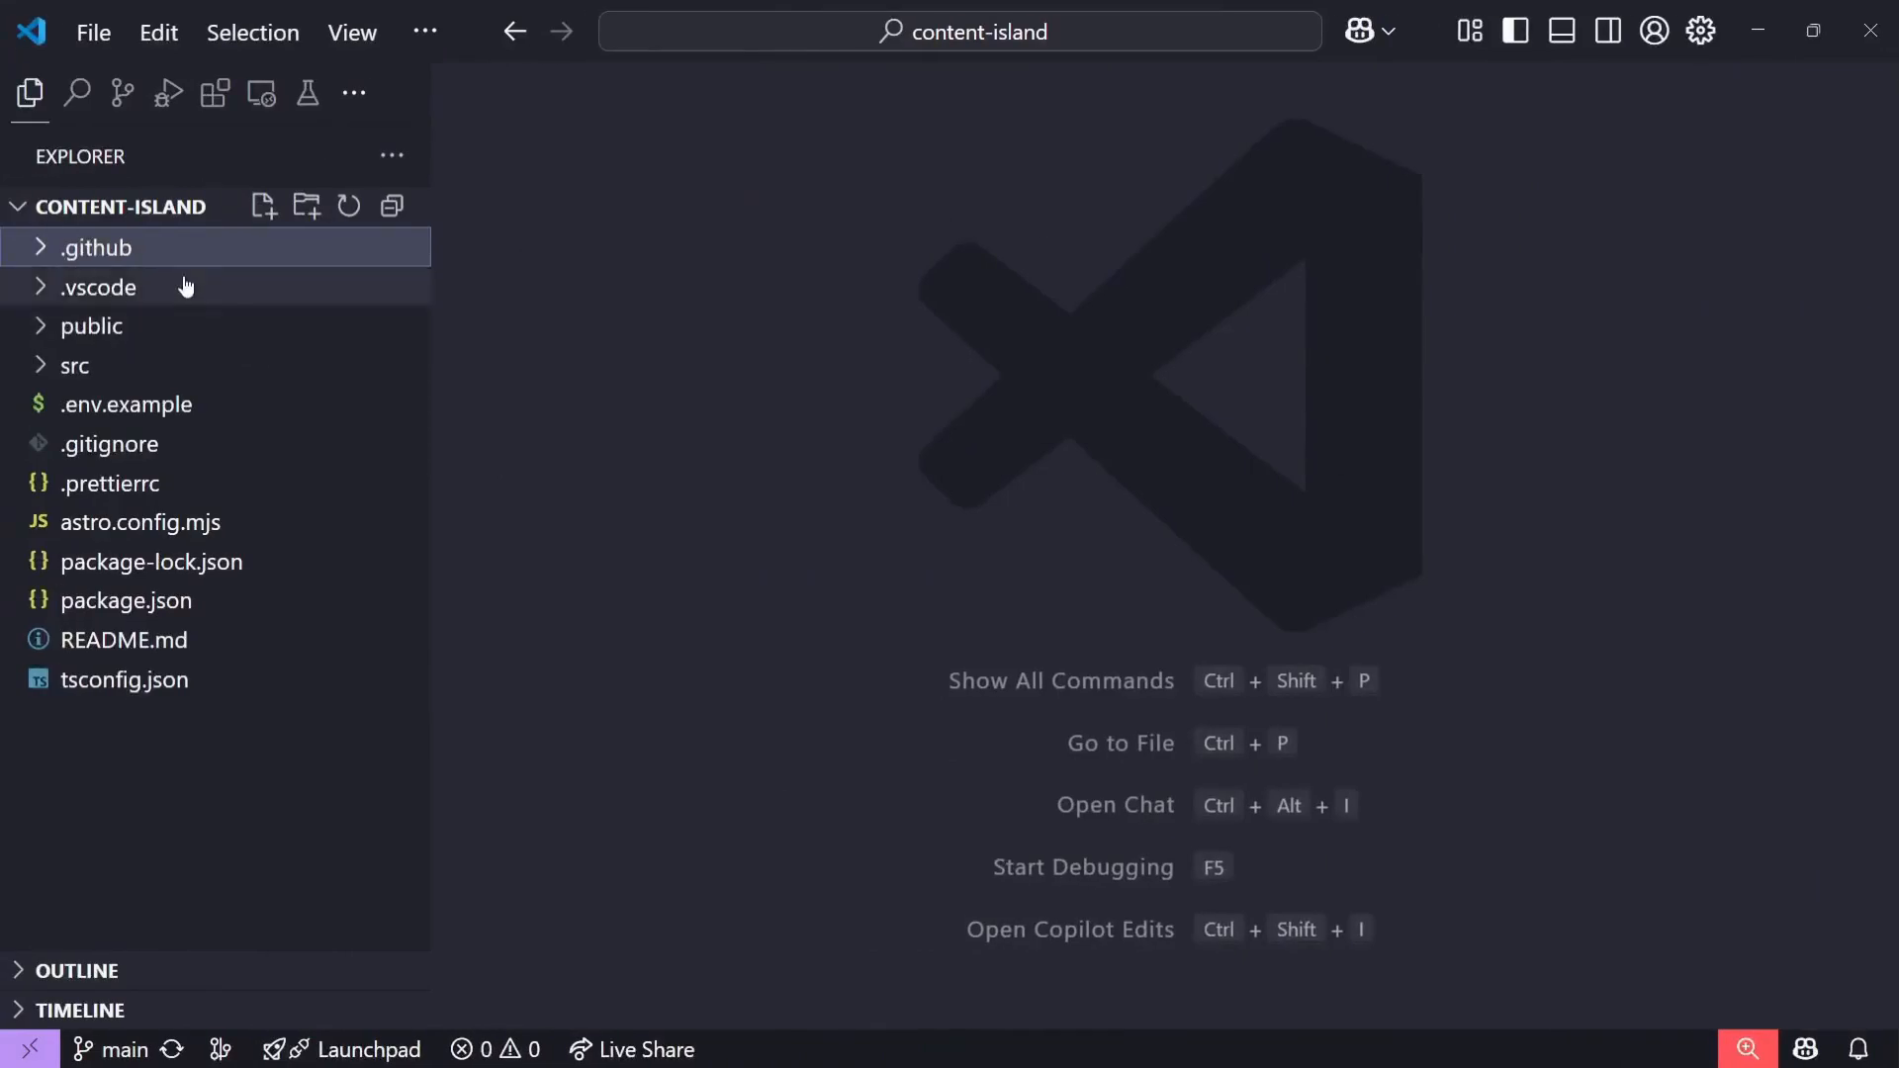
- In VS Code, open .github/workflows/deploy.yml and add a repository_dispatch: trigger below the push trigger's main branch
click(182, 254)
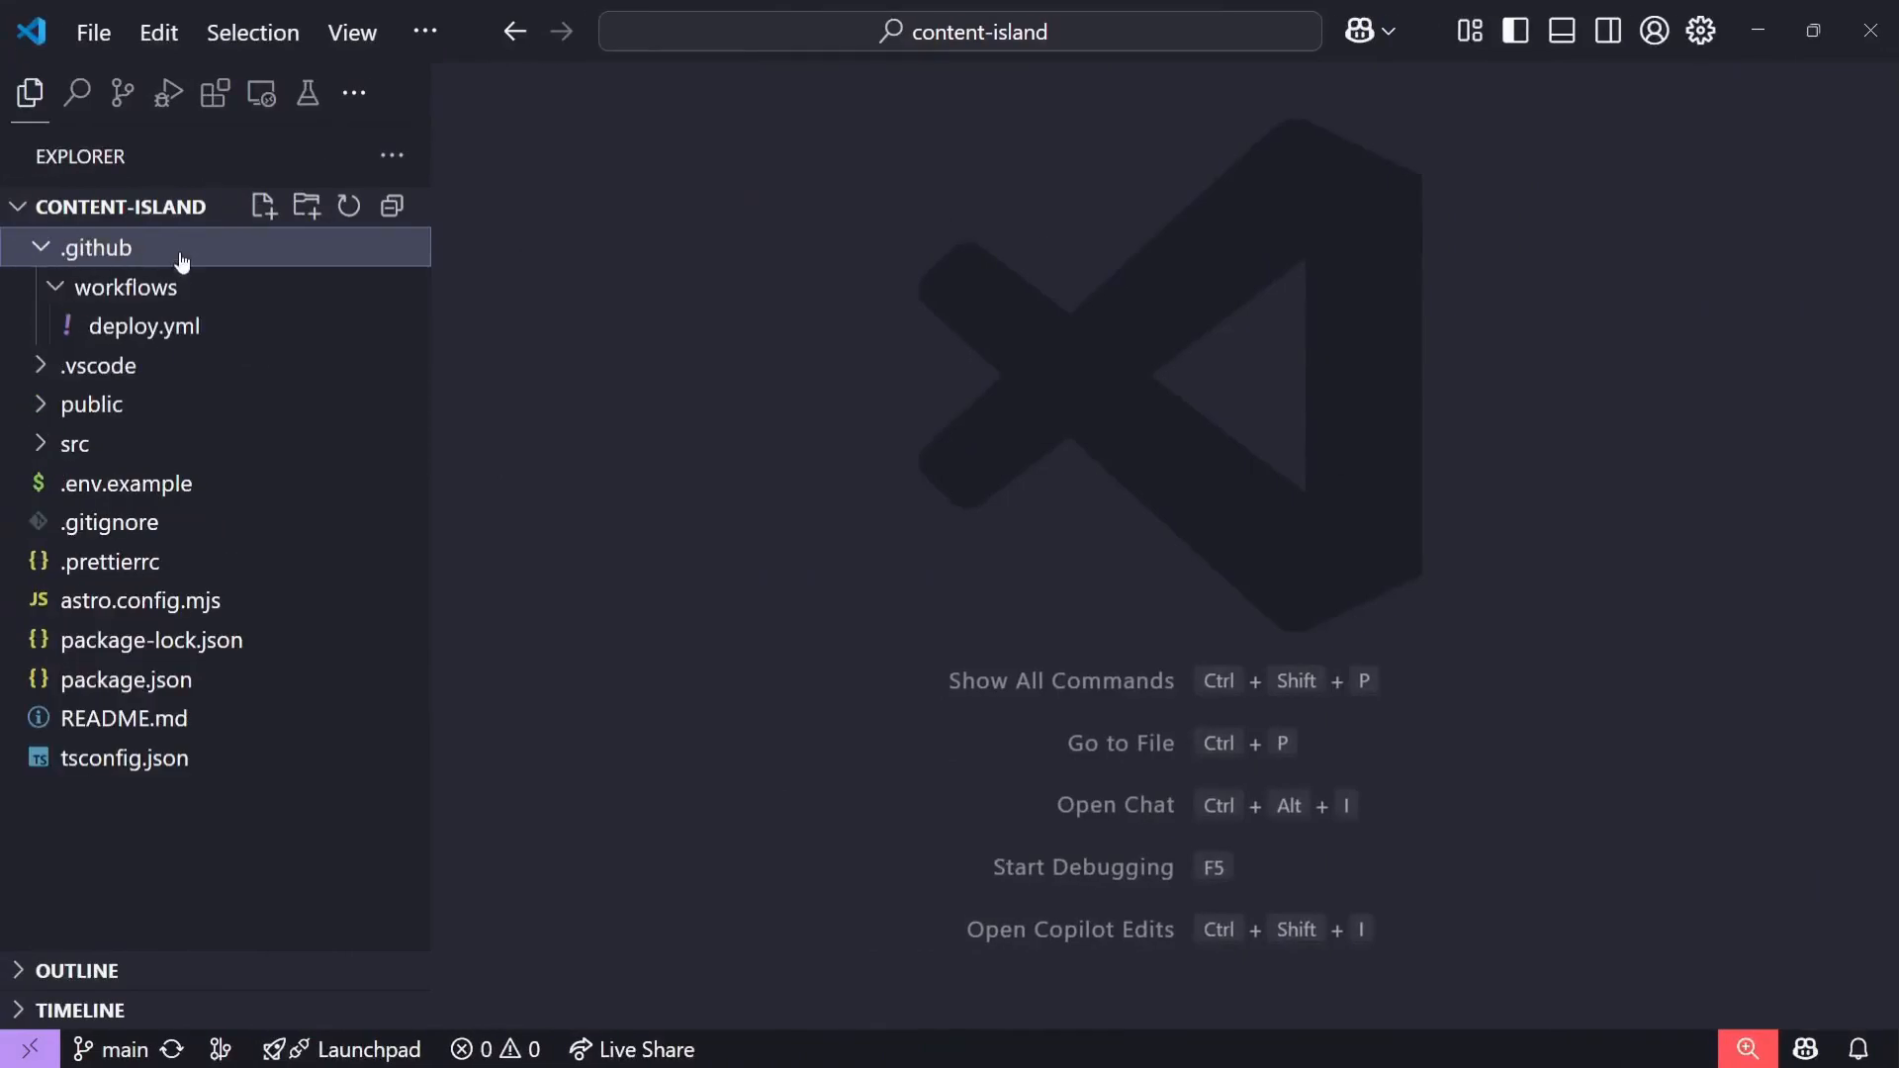
click(240, 330)
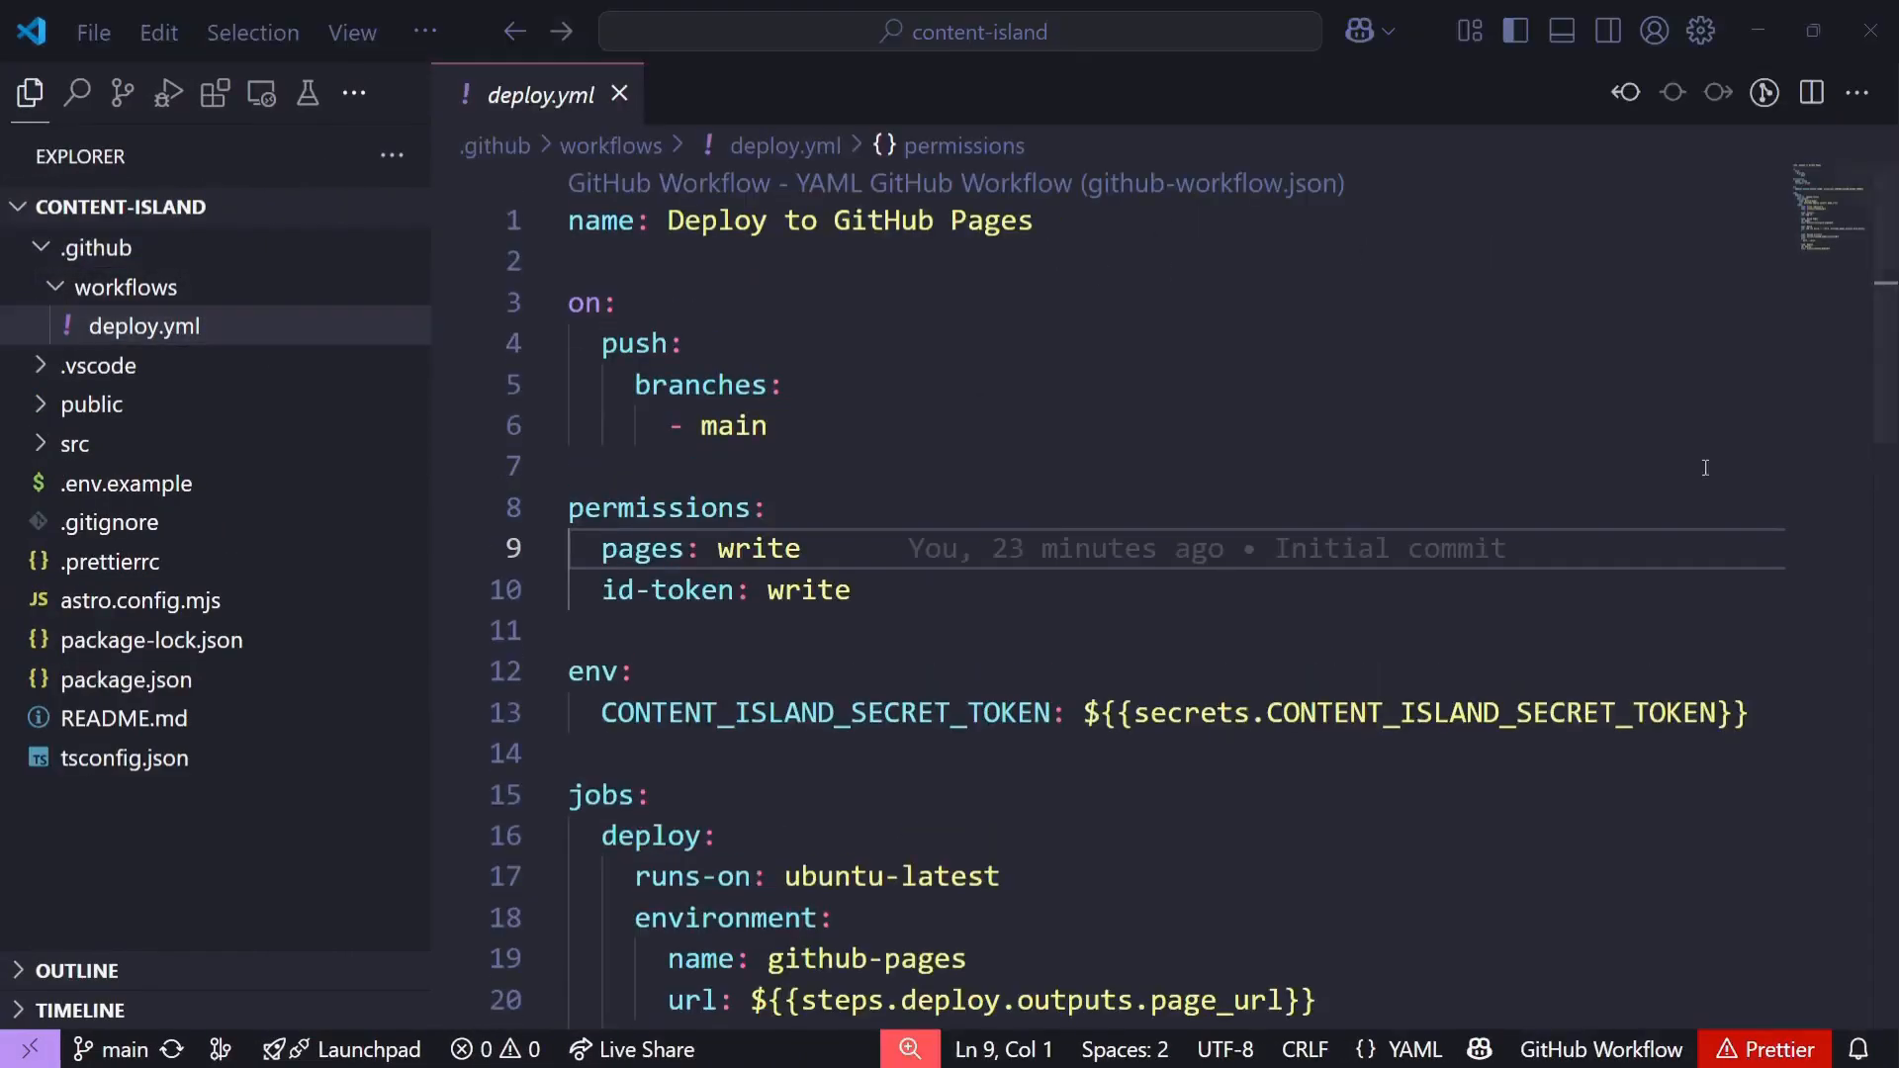
click(875, 425)
key(Return)
key(BackSpace)
text(re)
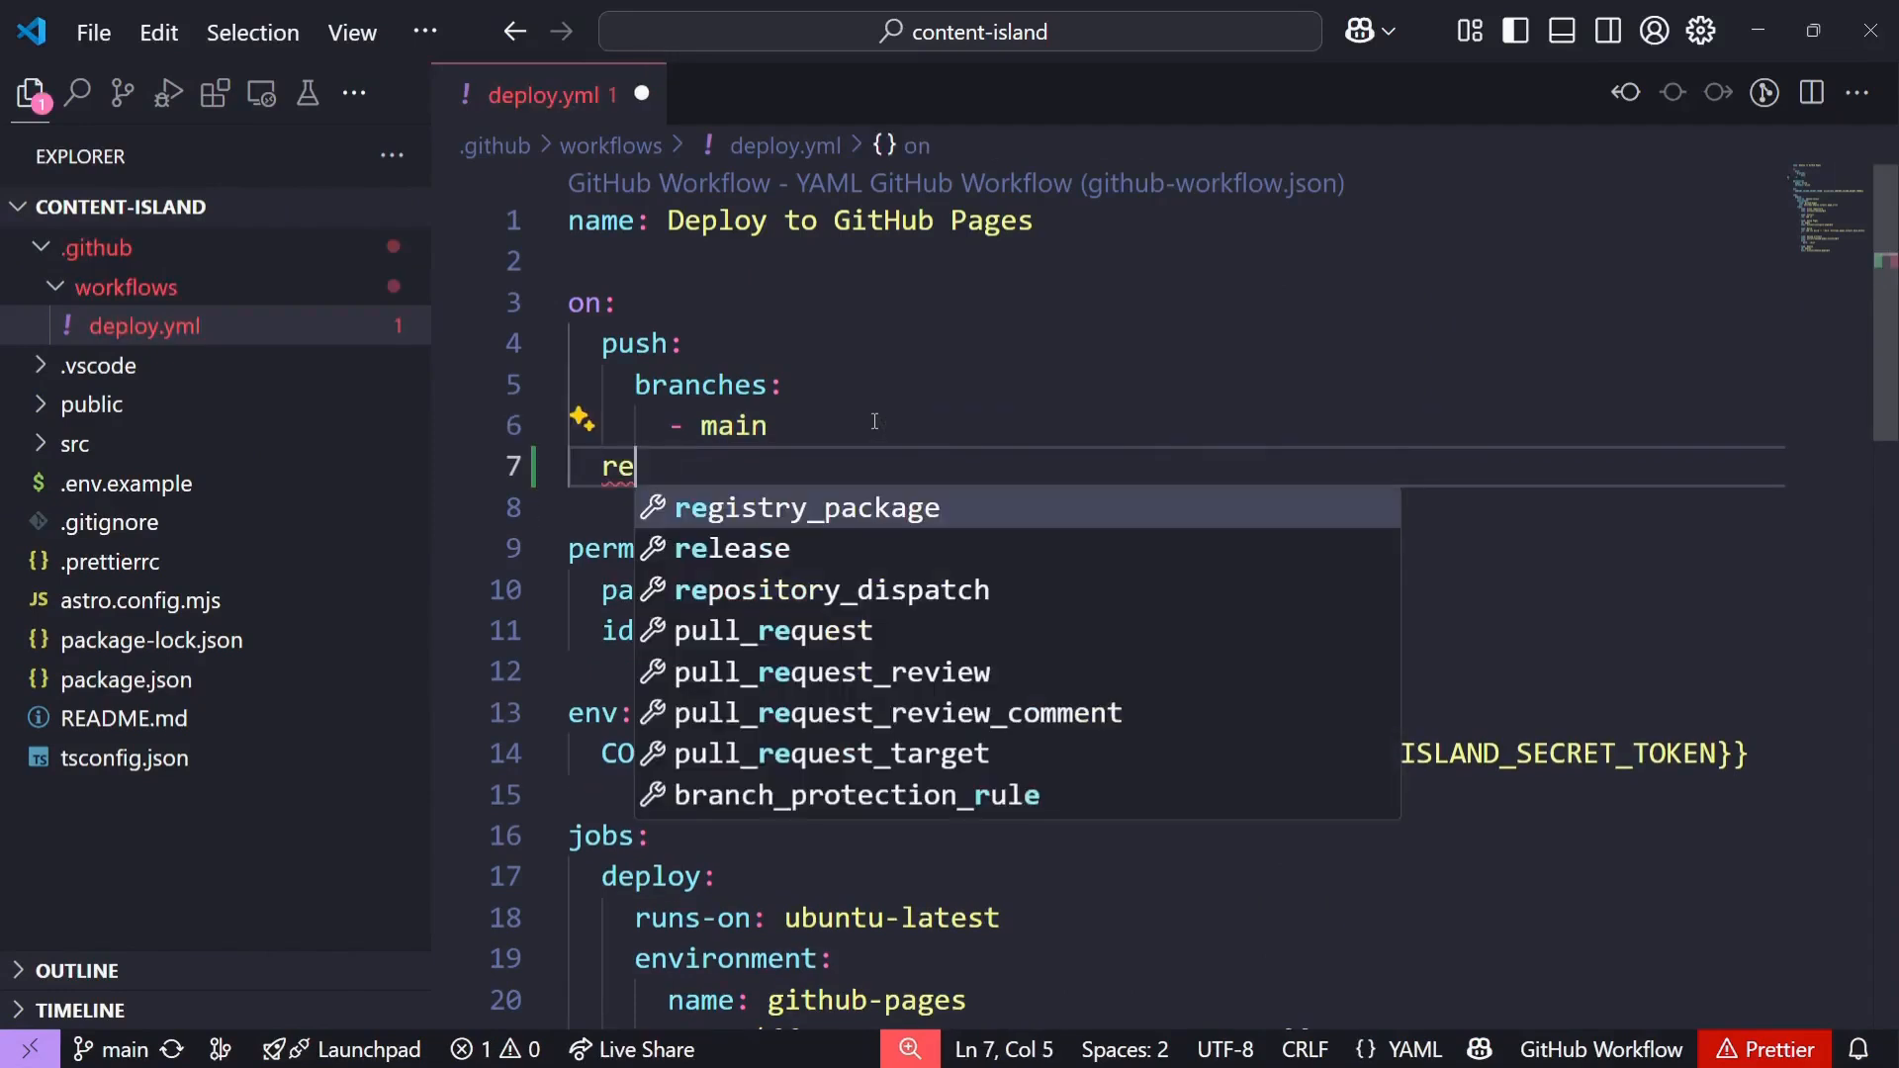
key(Down)
key(Down)
key(Return)
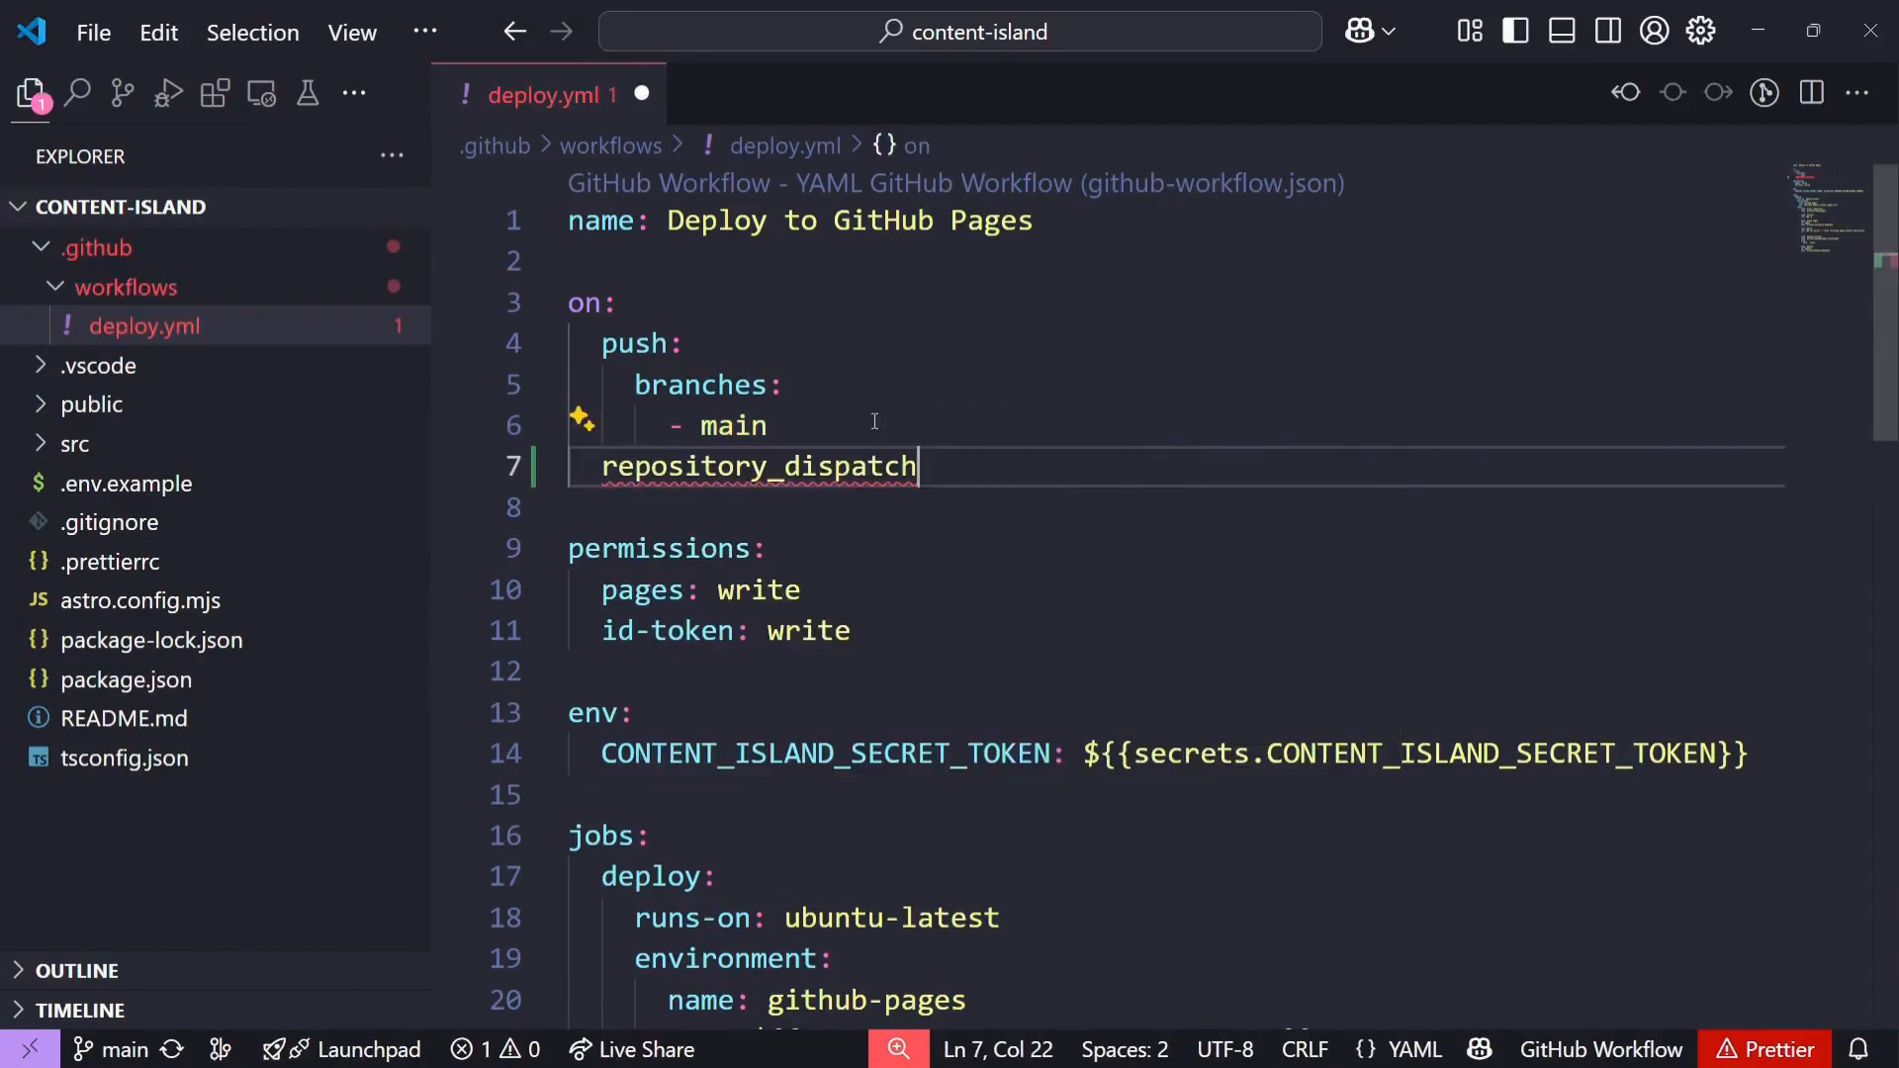
text(:)
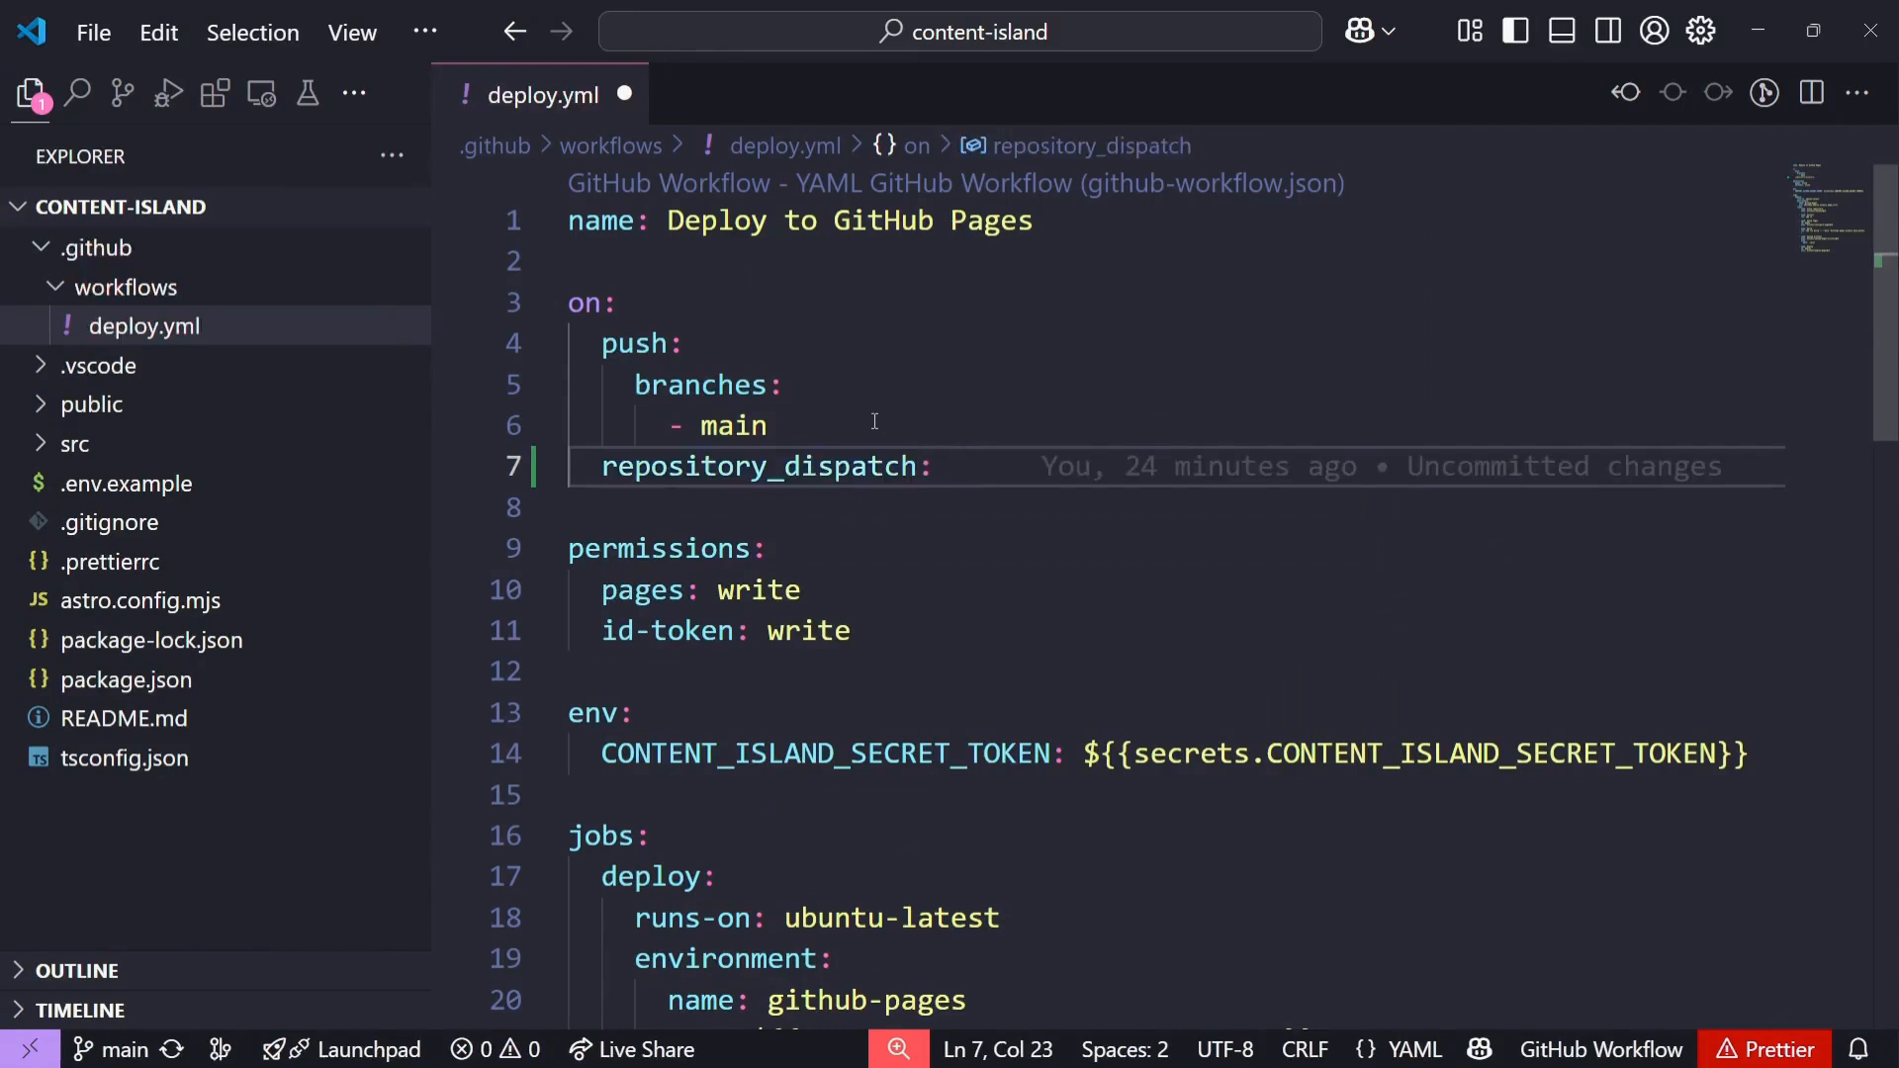
- Add types: [deploy-from-content-island] indented under repository_dispatch and save deploy.yml
key(Return)
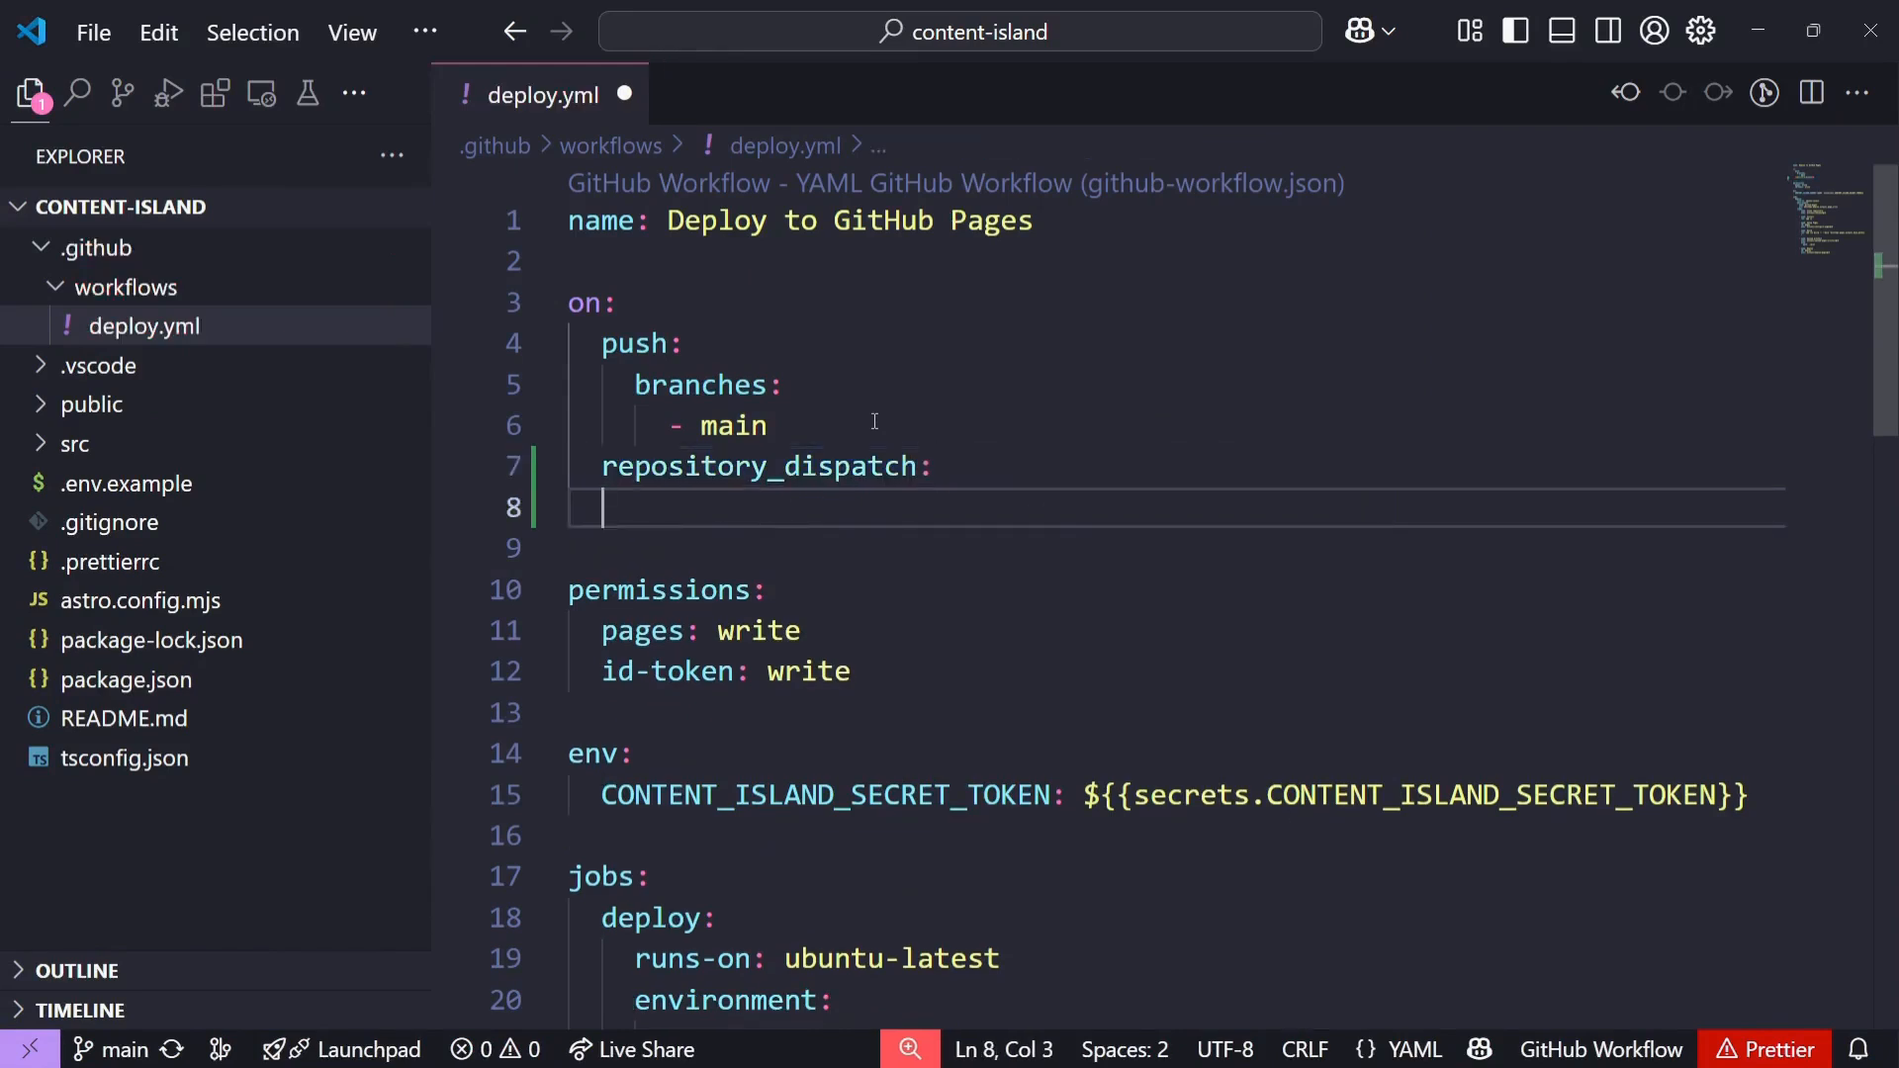
text(types:)
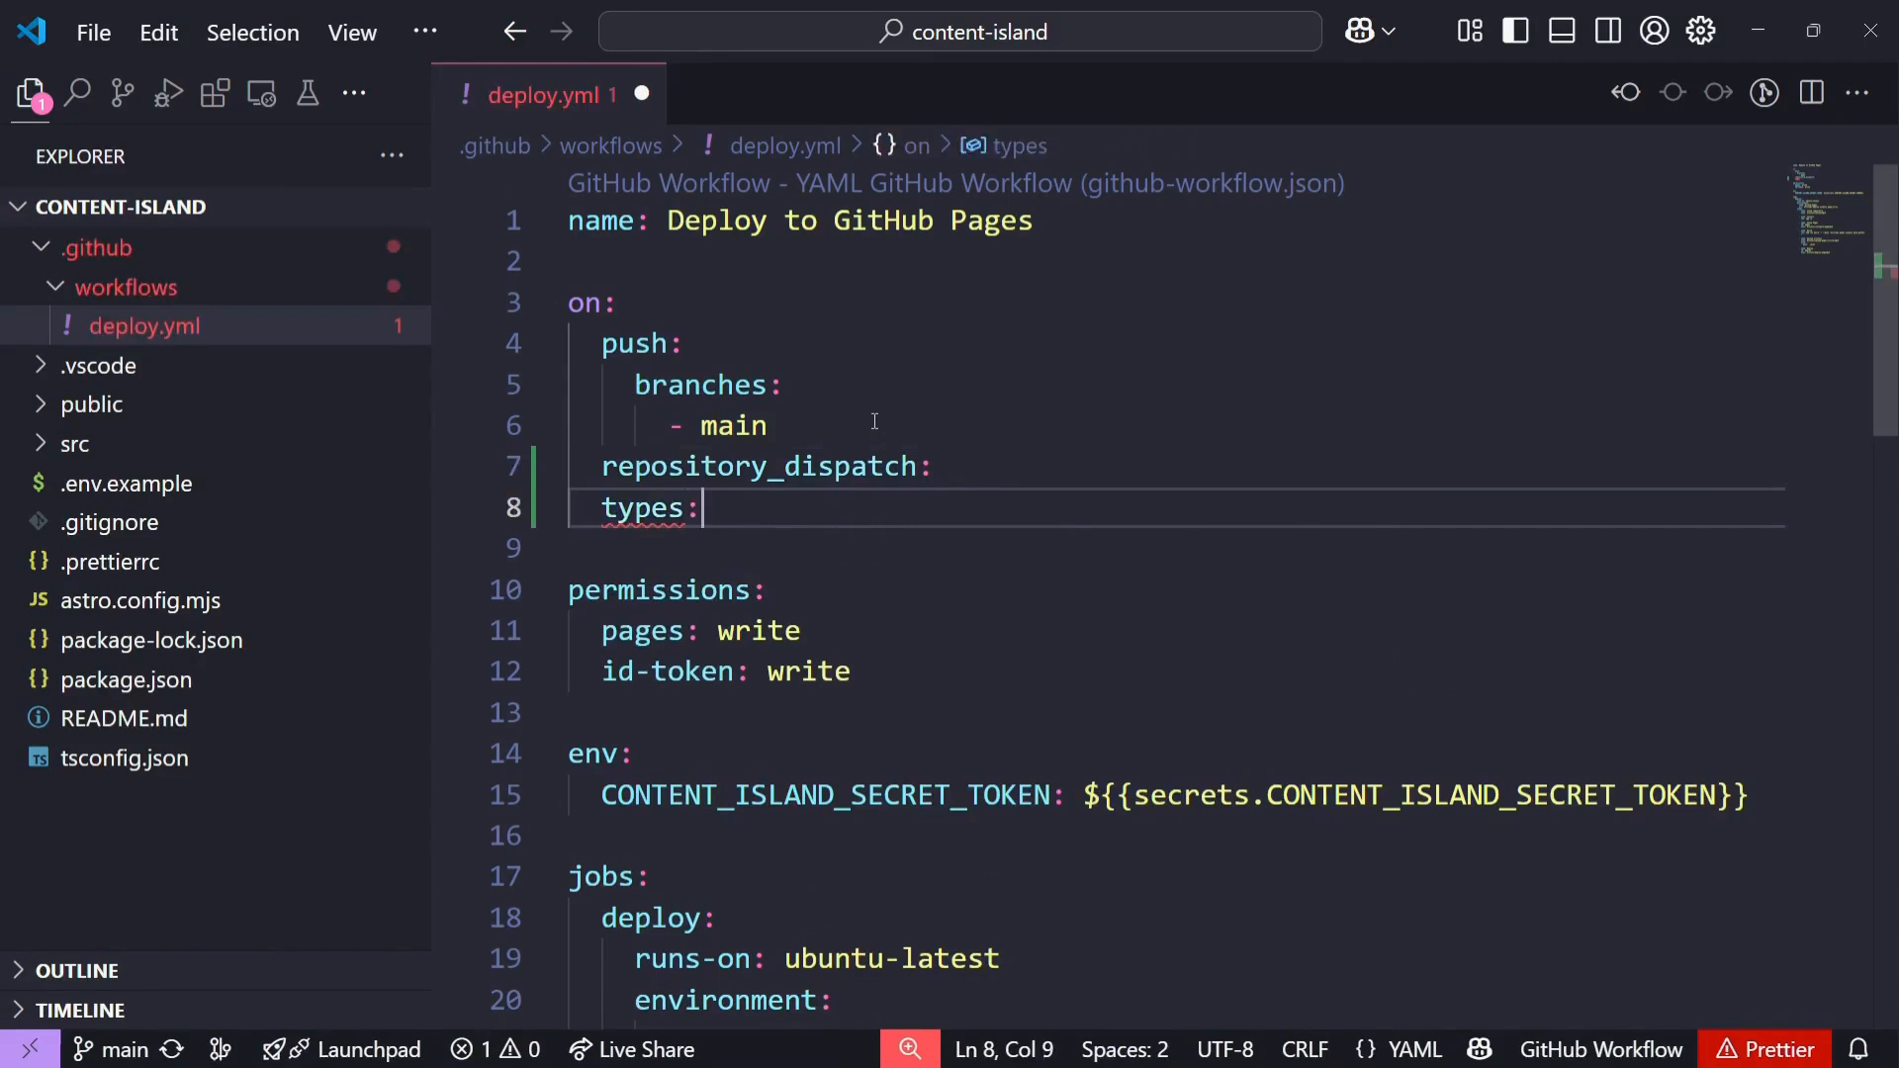
text( [deploy-)
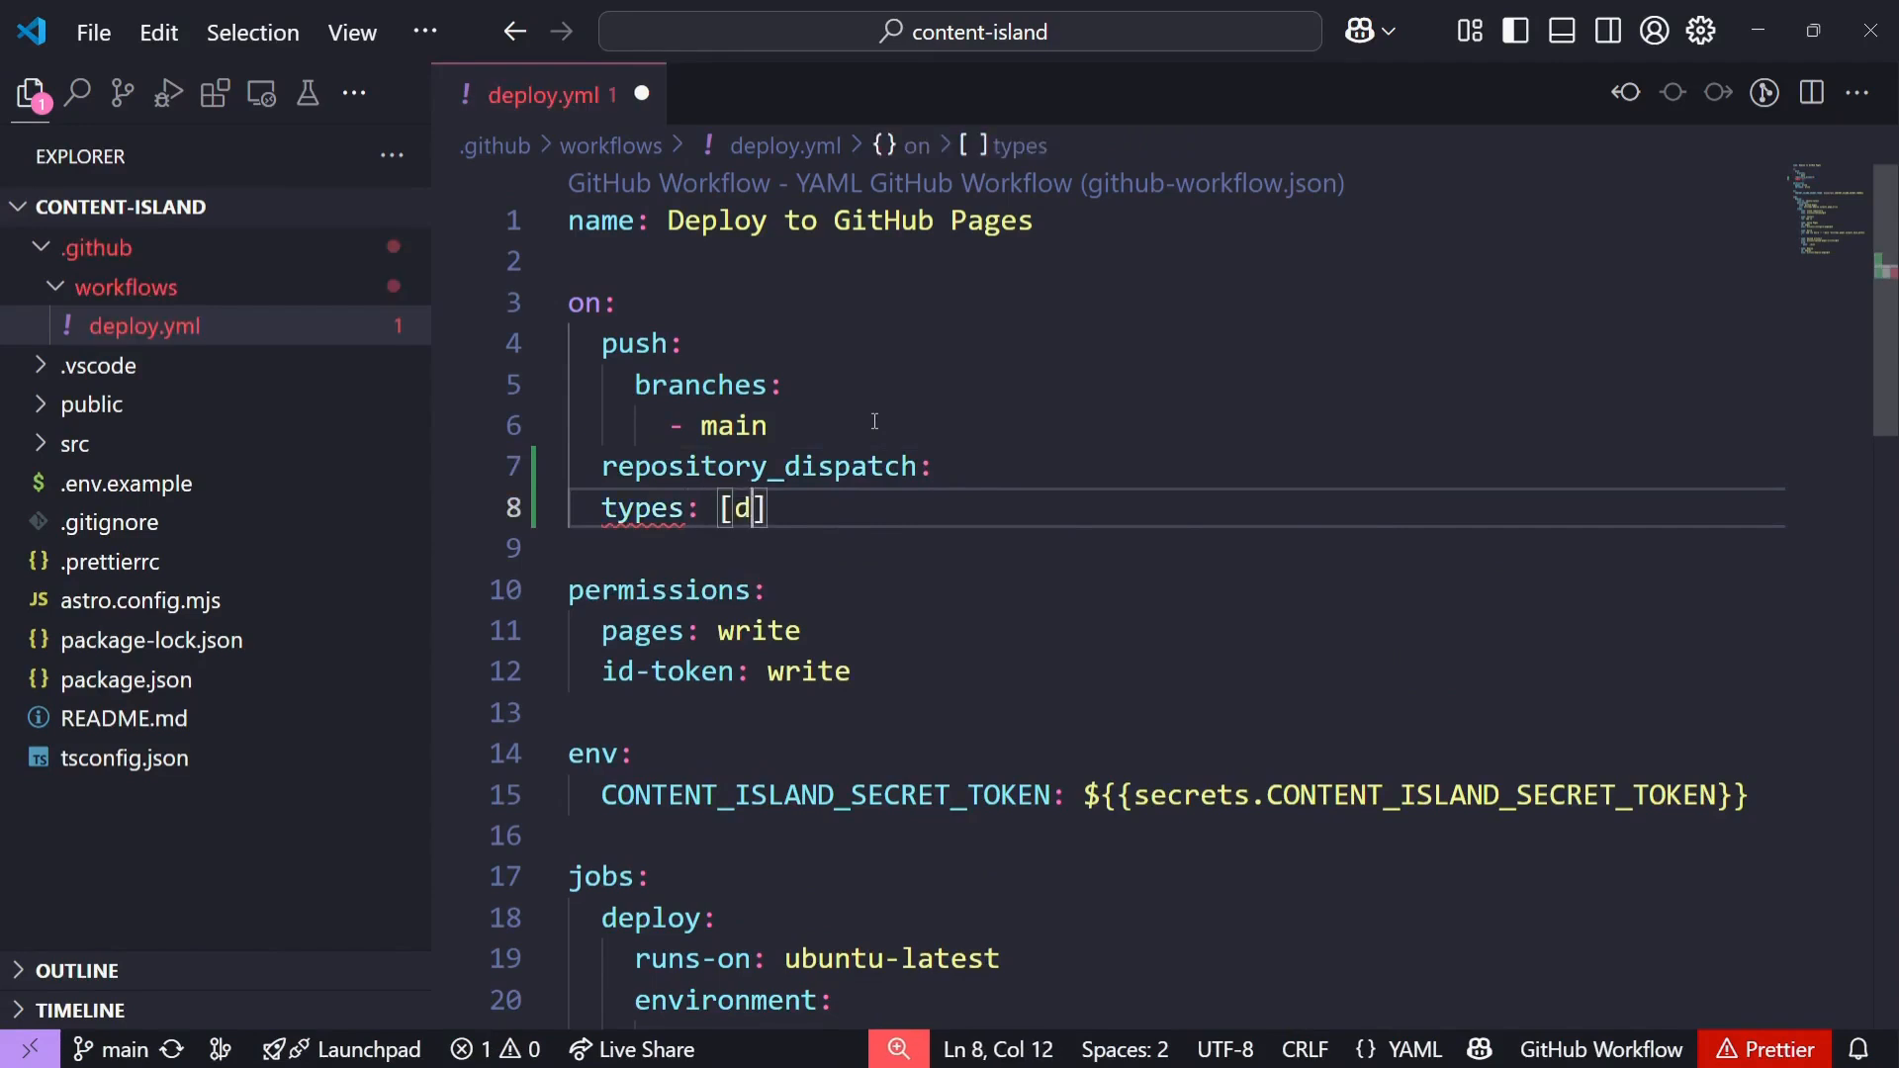
text(from-conte)
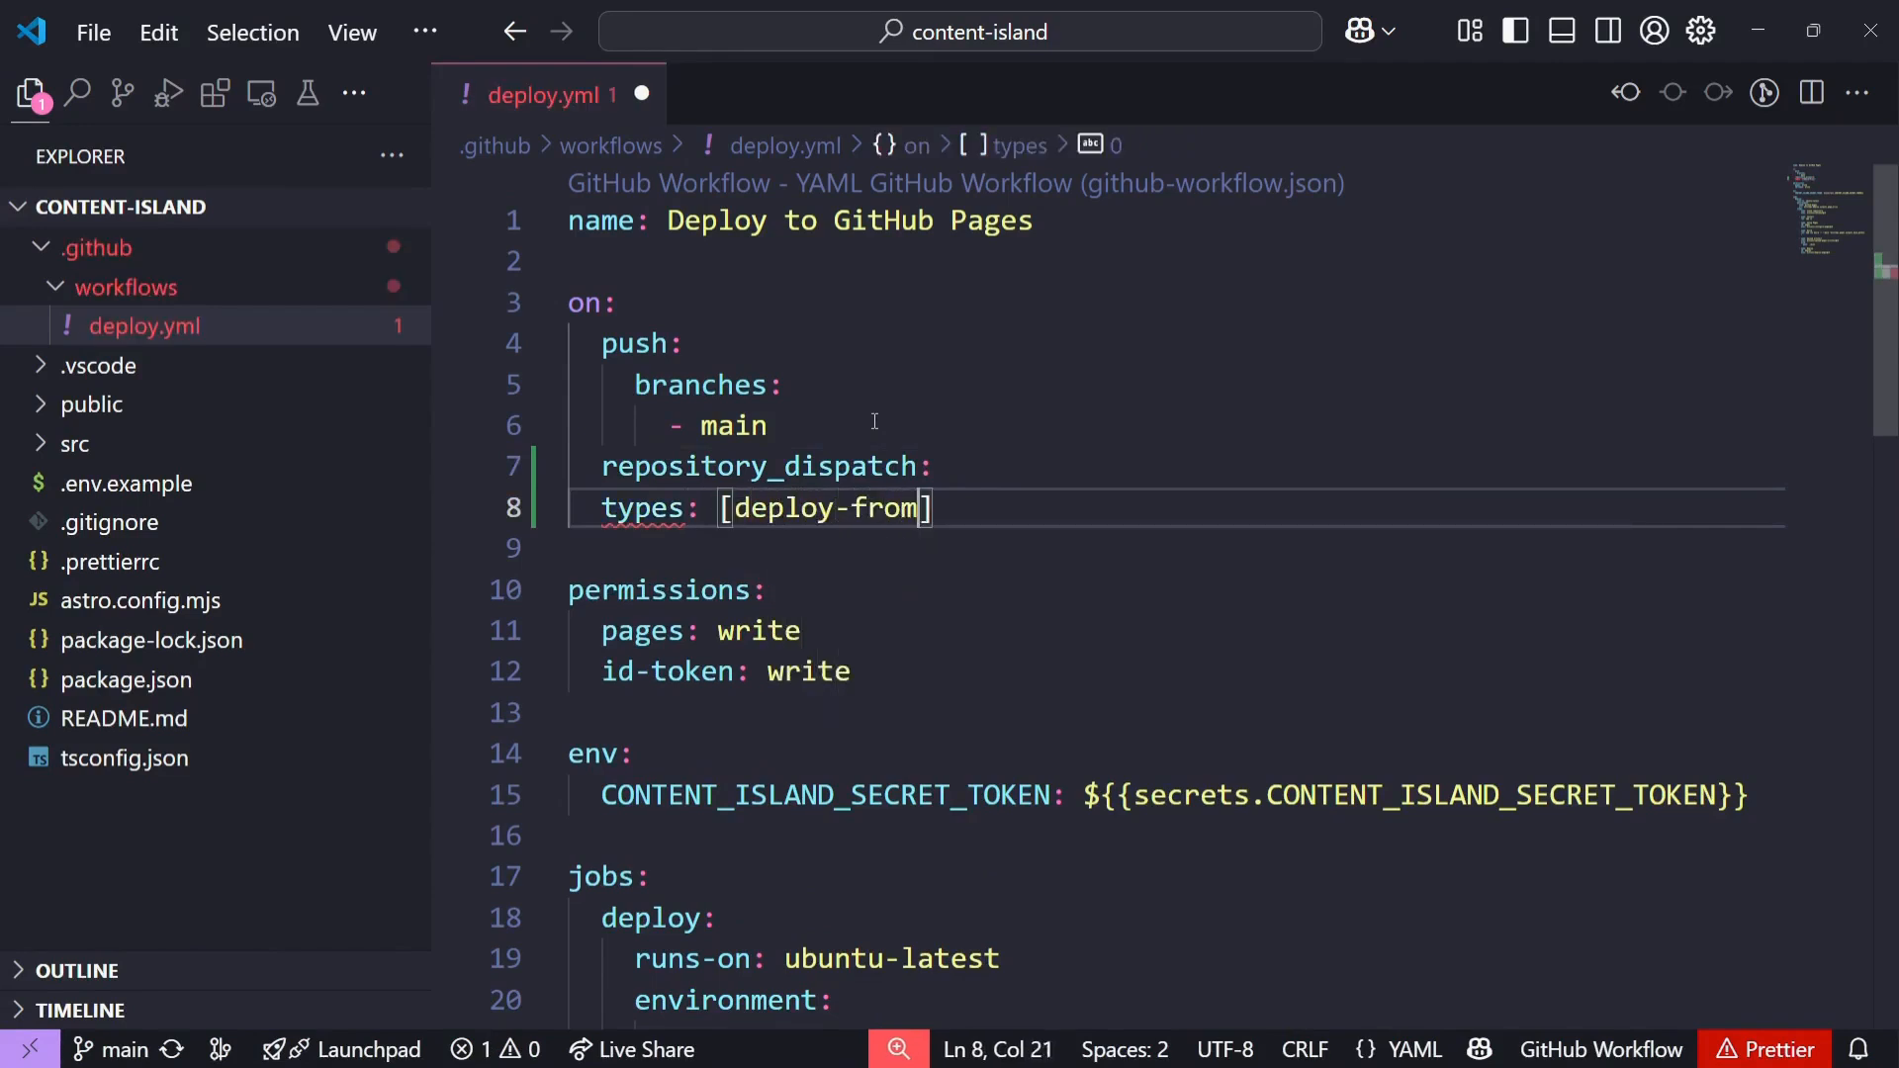
text(nt-island)
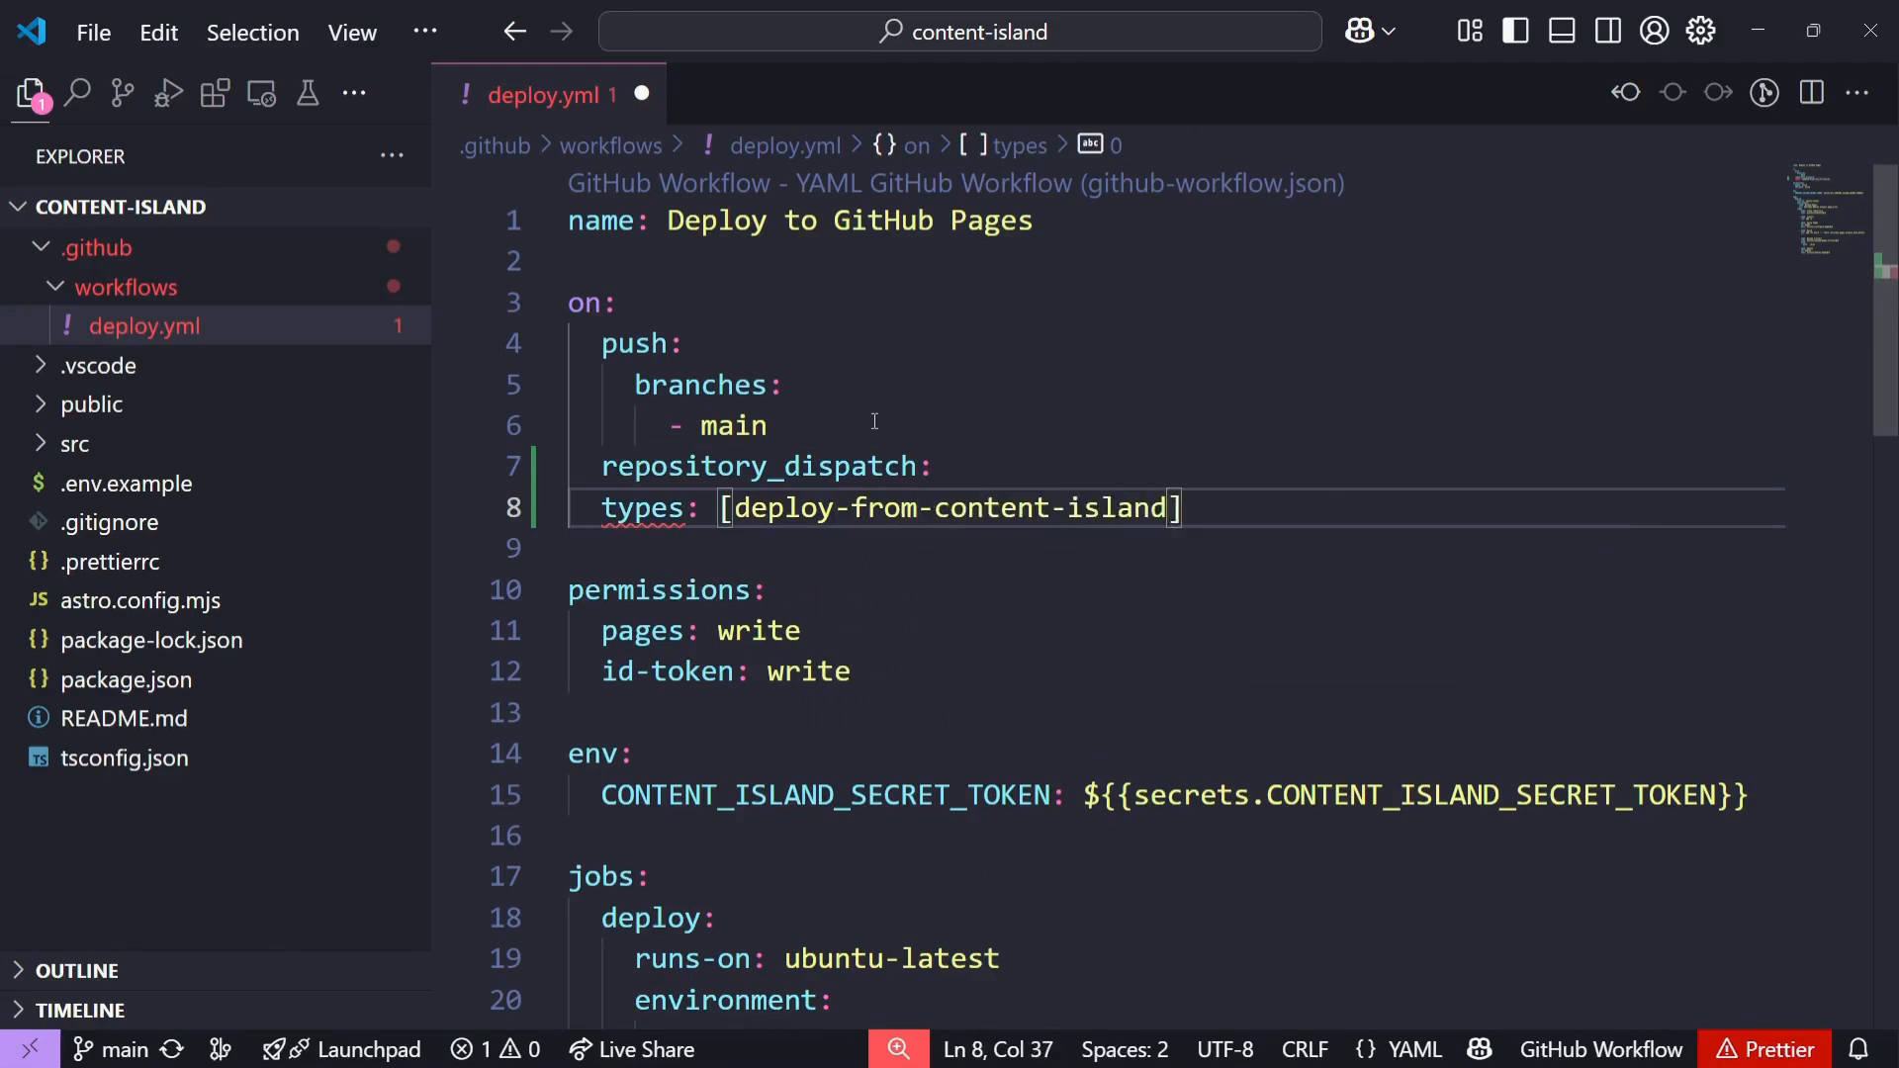
key(Home)
key(Tab)
key(ctrl+s)
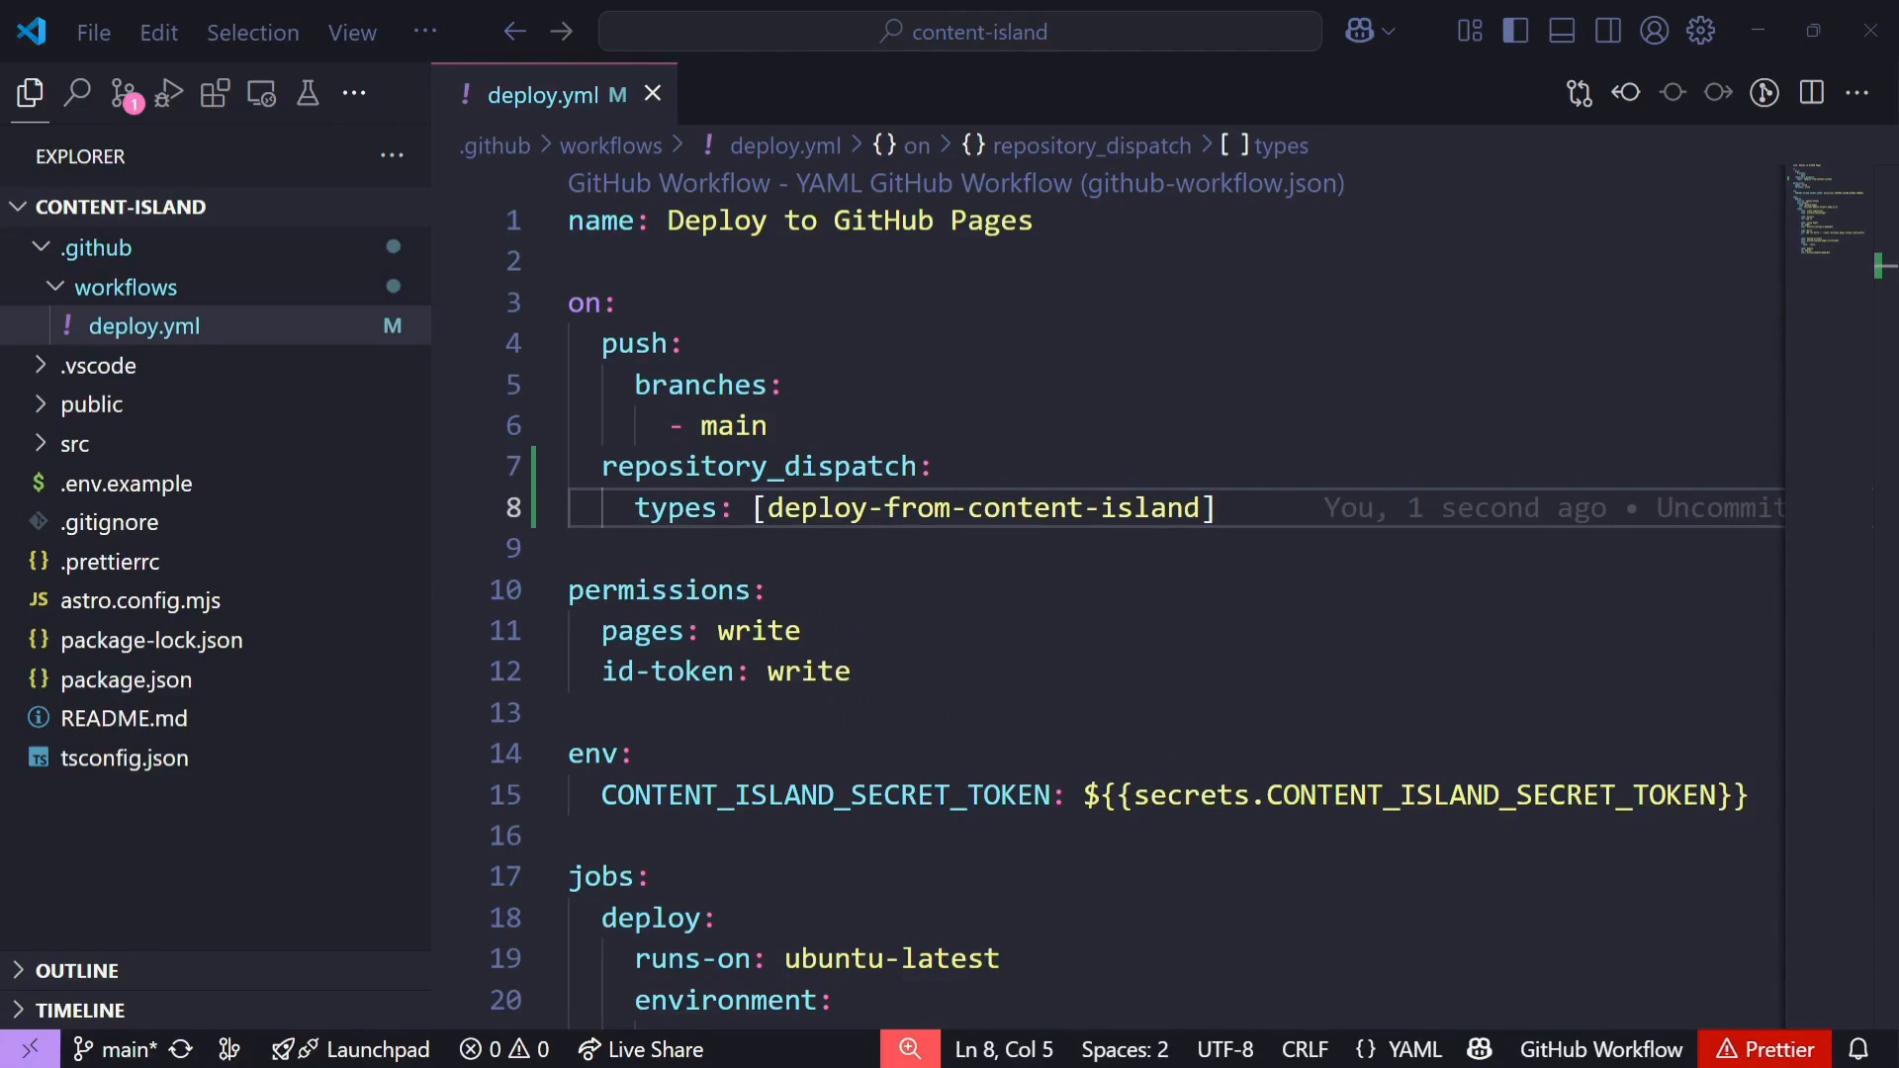
- Stage all changes with git and commit them with the message "add repository_dispatch event"
scroll(1049, 522, down, 7)
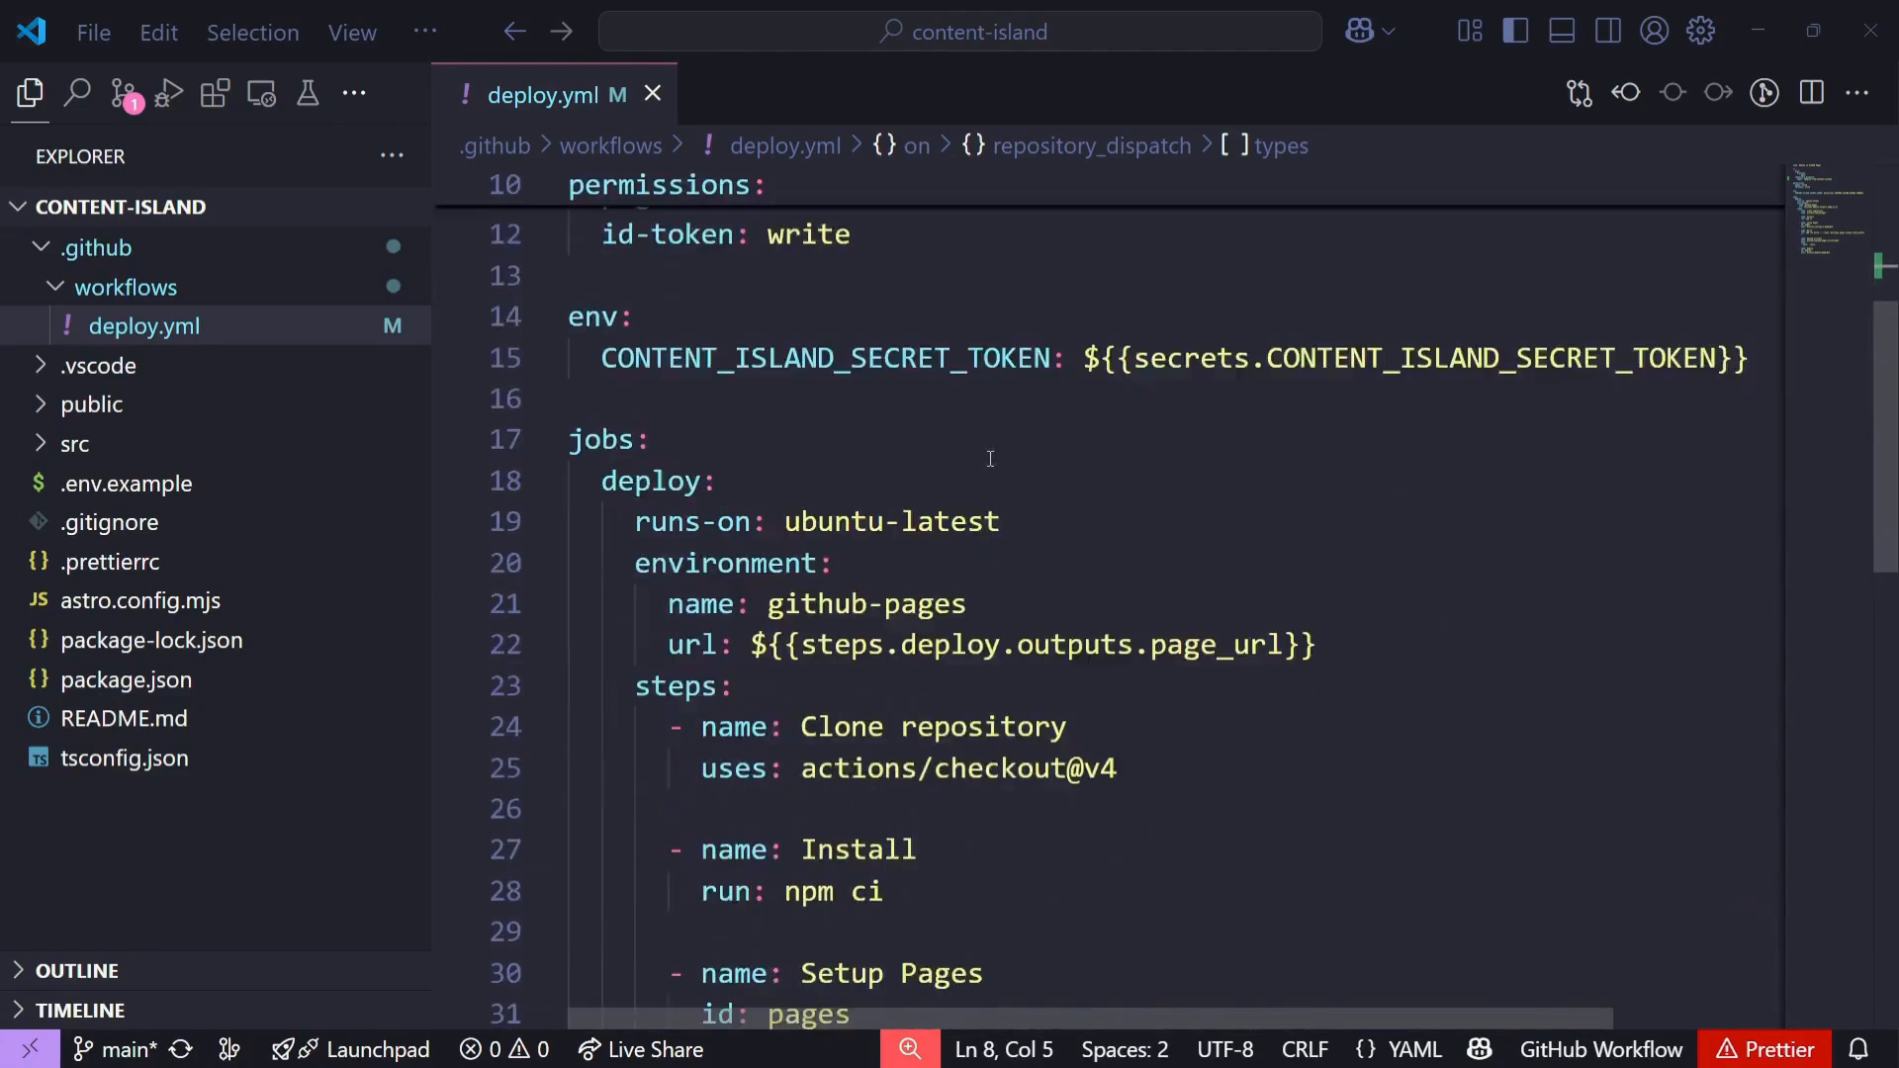
scroll(1048, 522, down, 5)
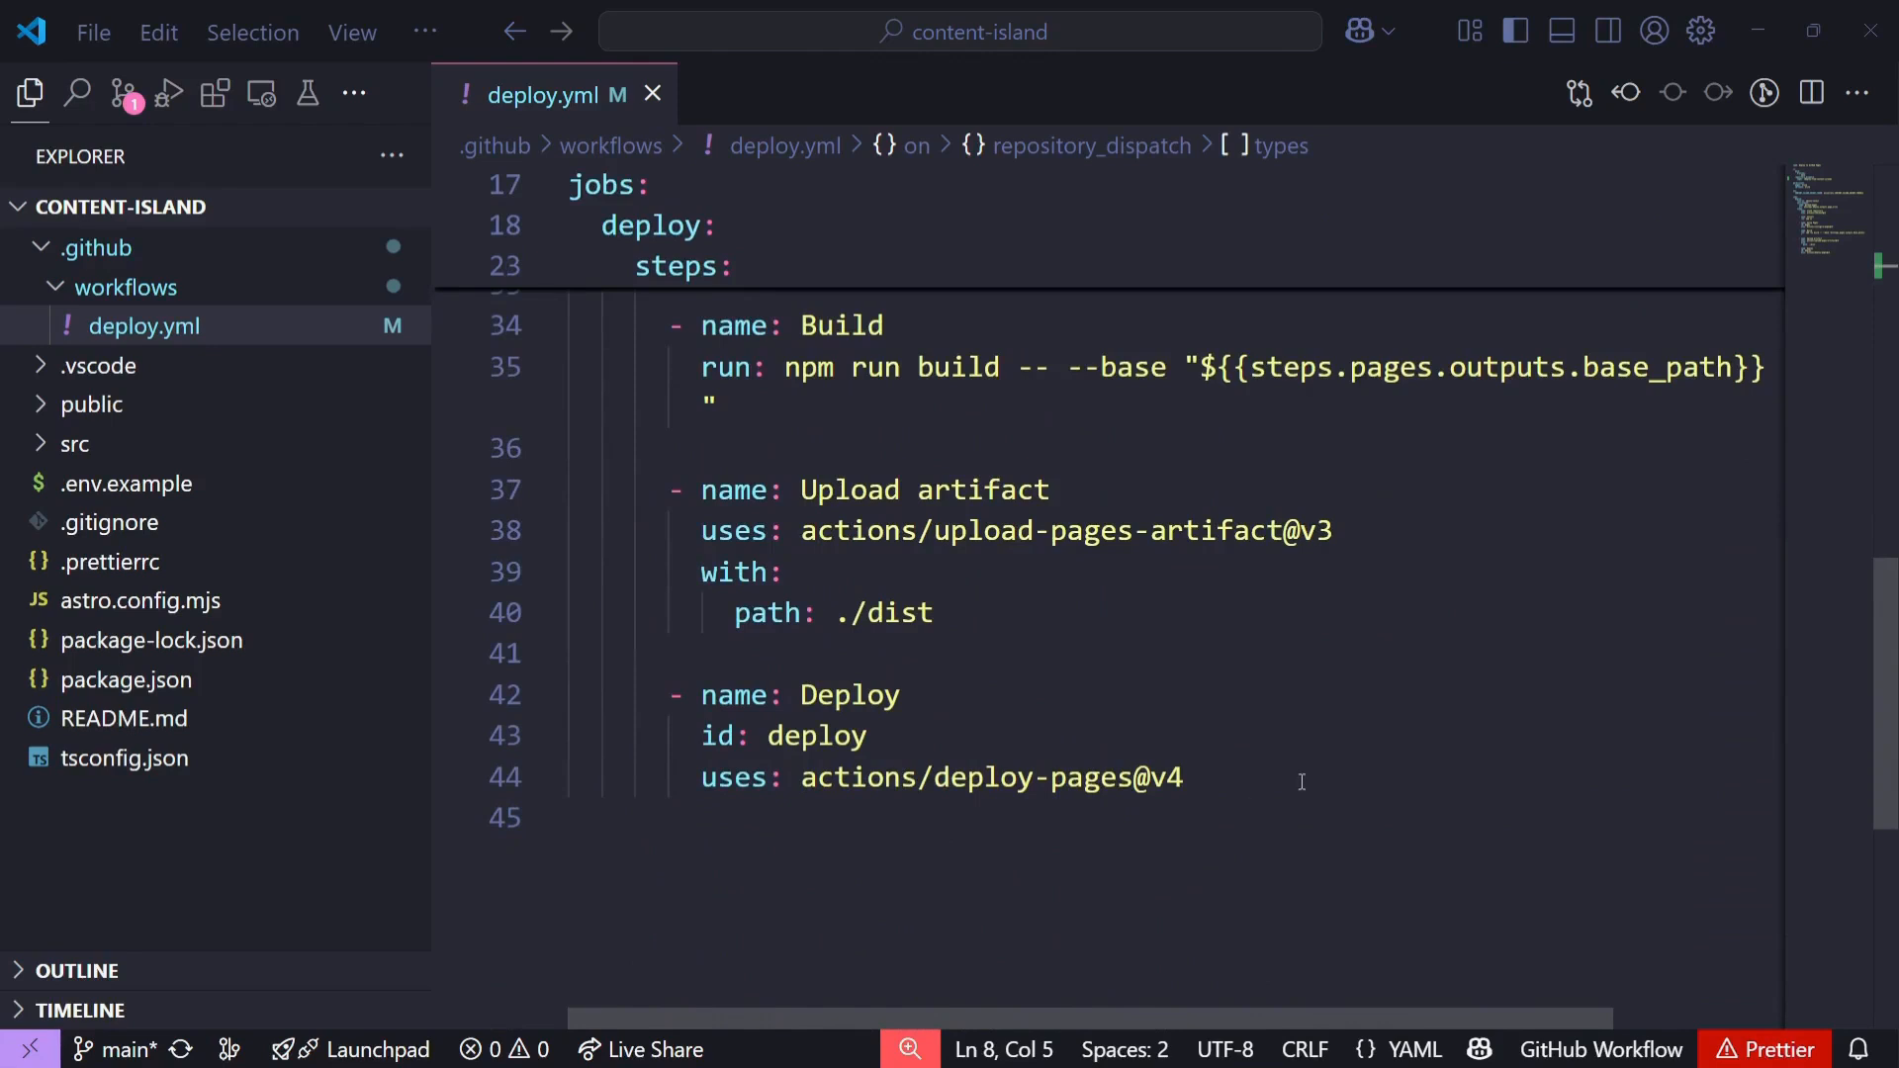
scroll(1301, 781, up, 12)
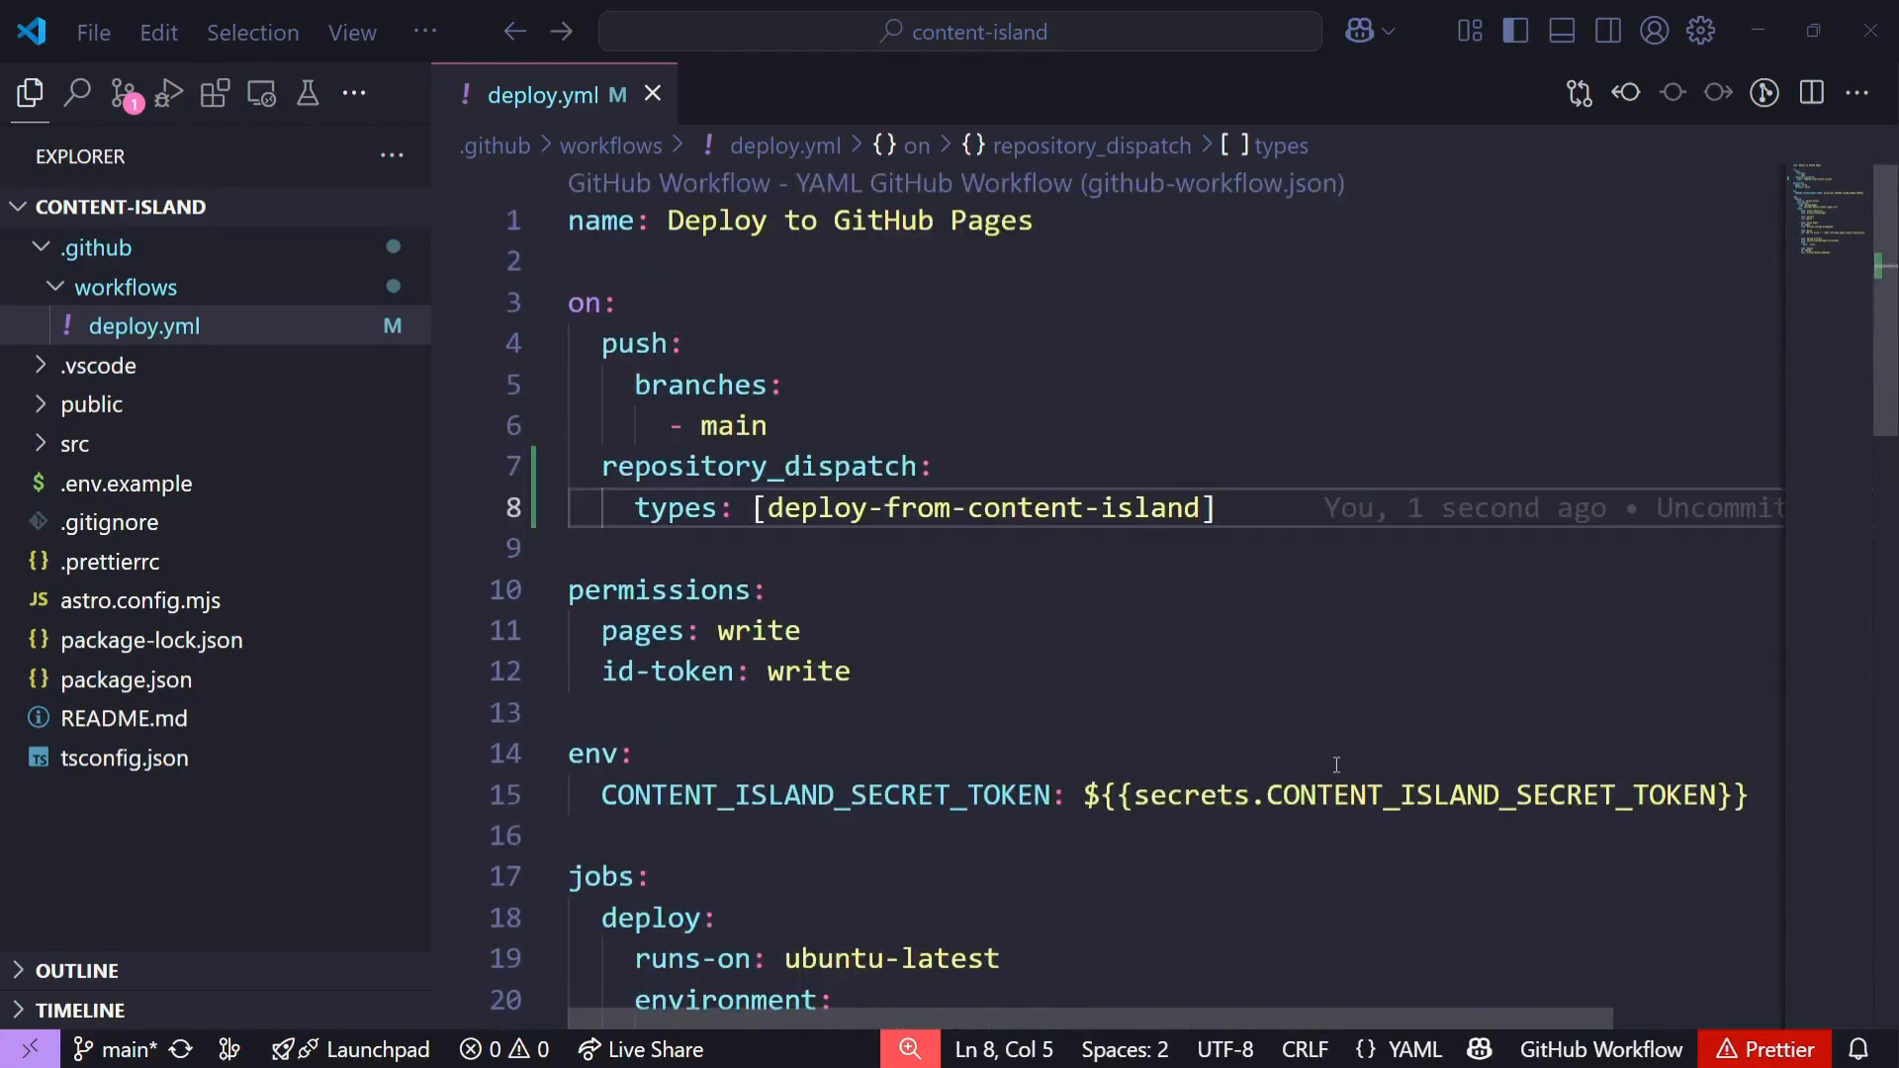
click(1448, 594)
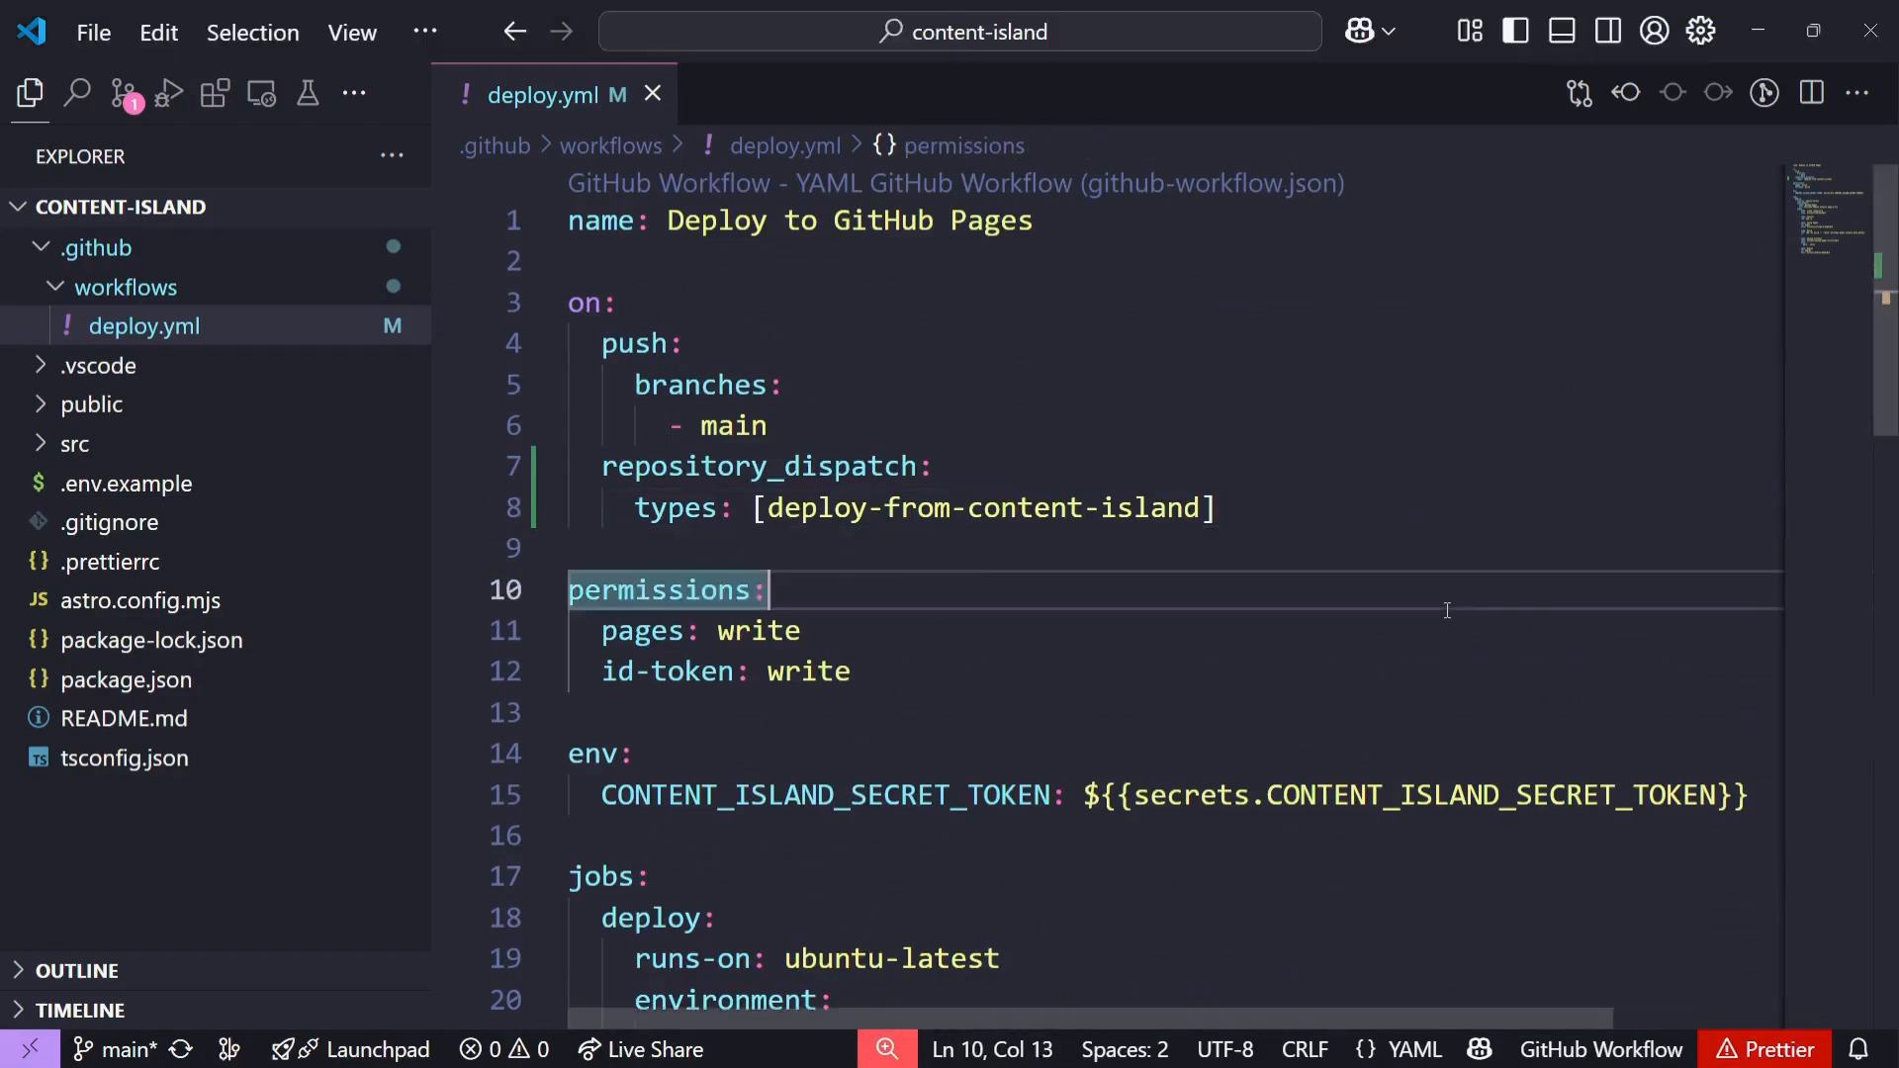
key(ctrl+grave)
text(git add .)
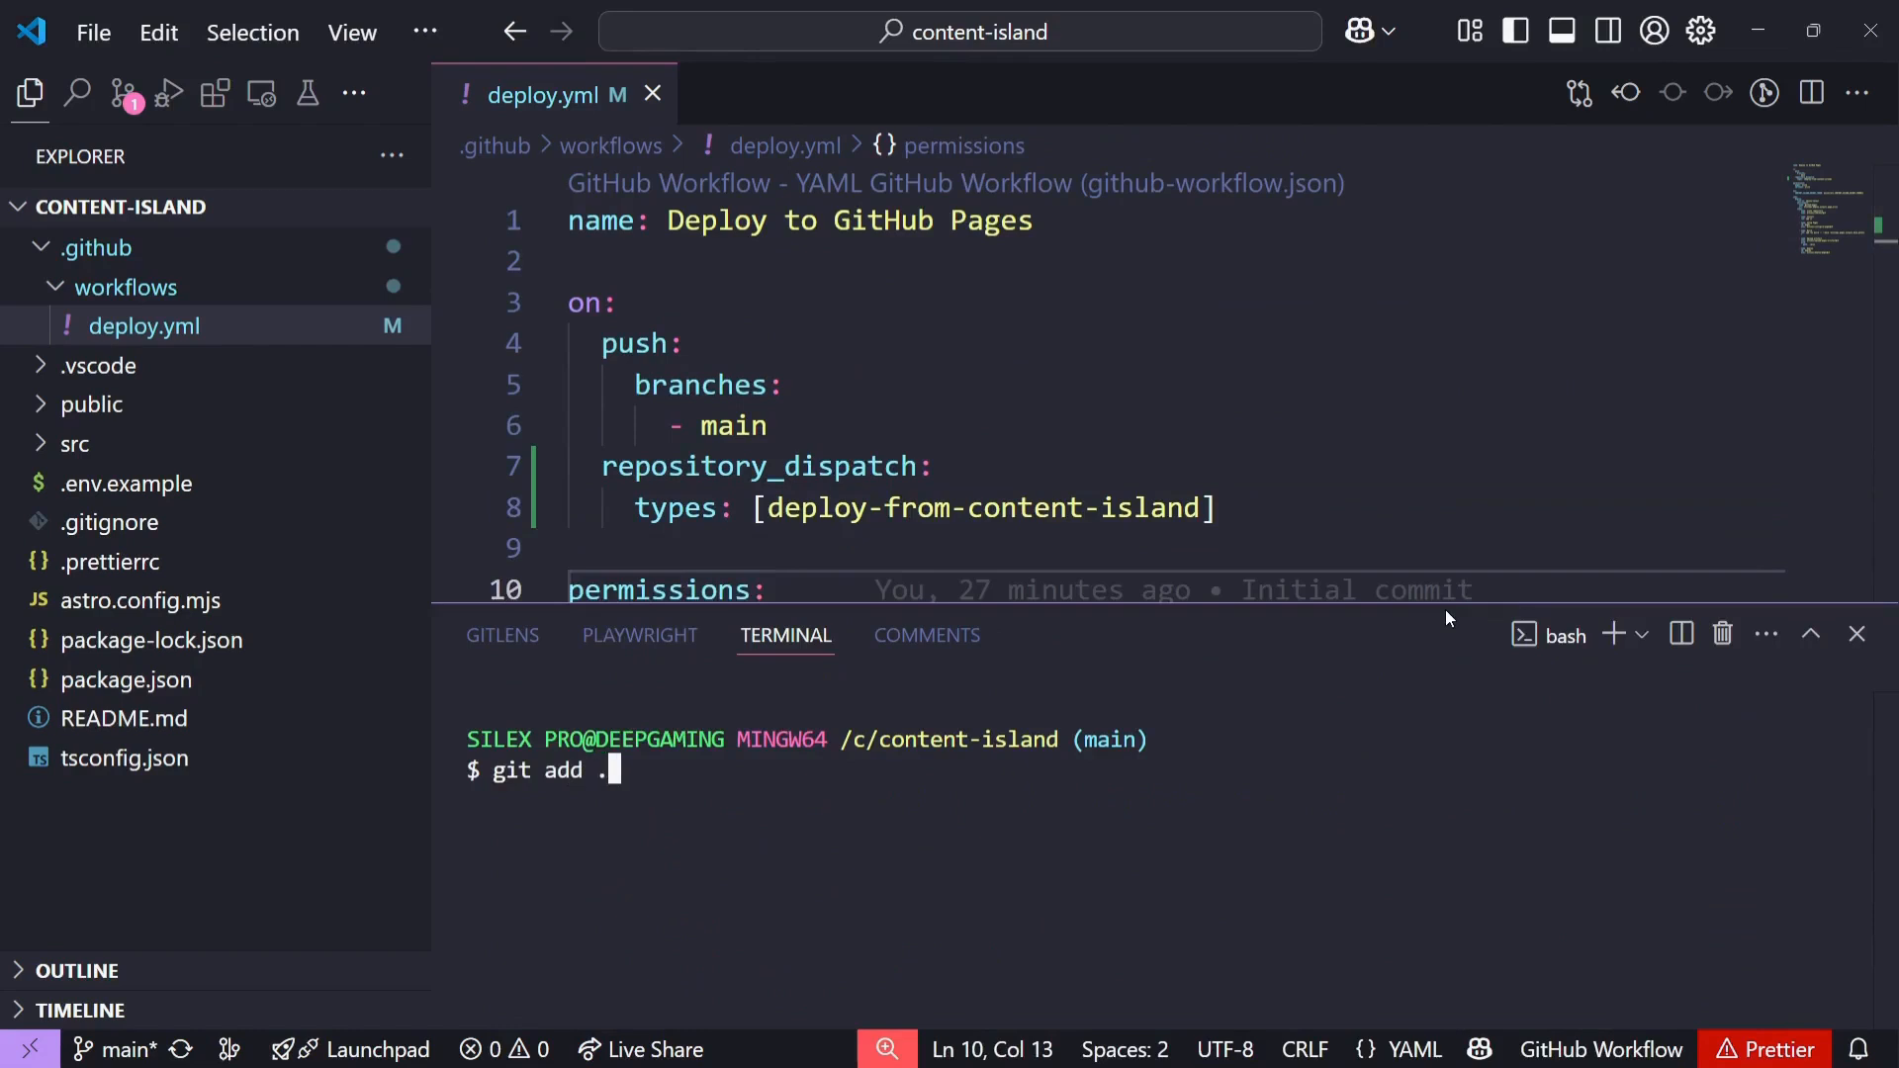
key(Return)
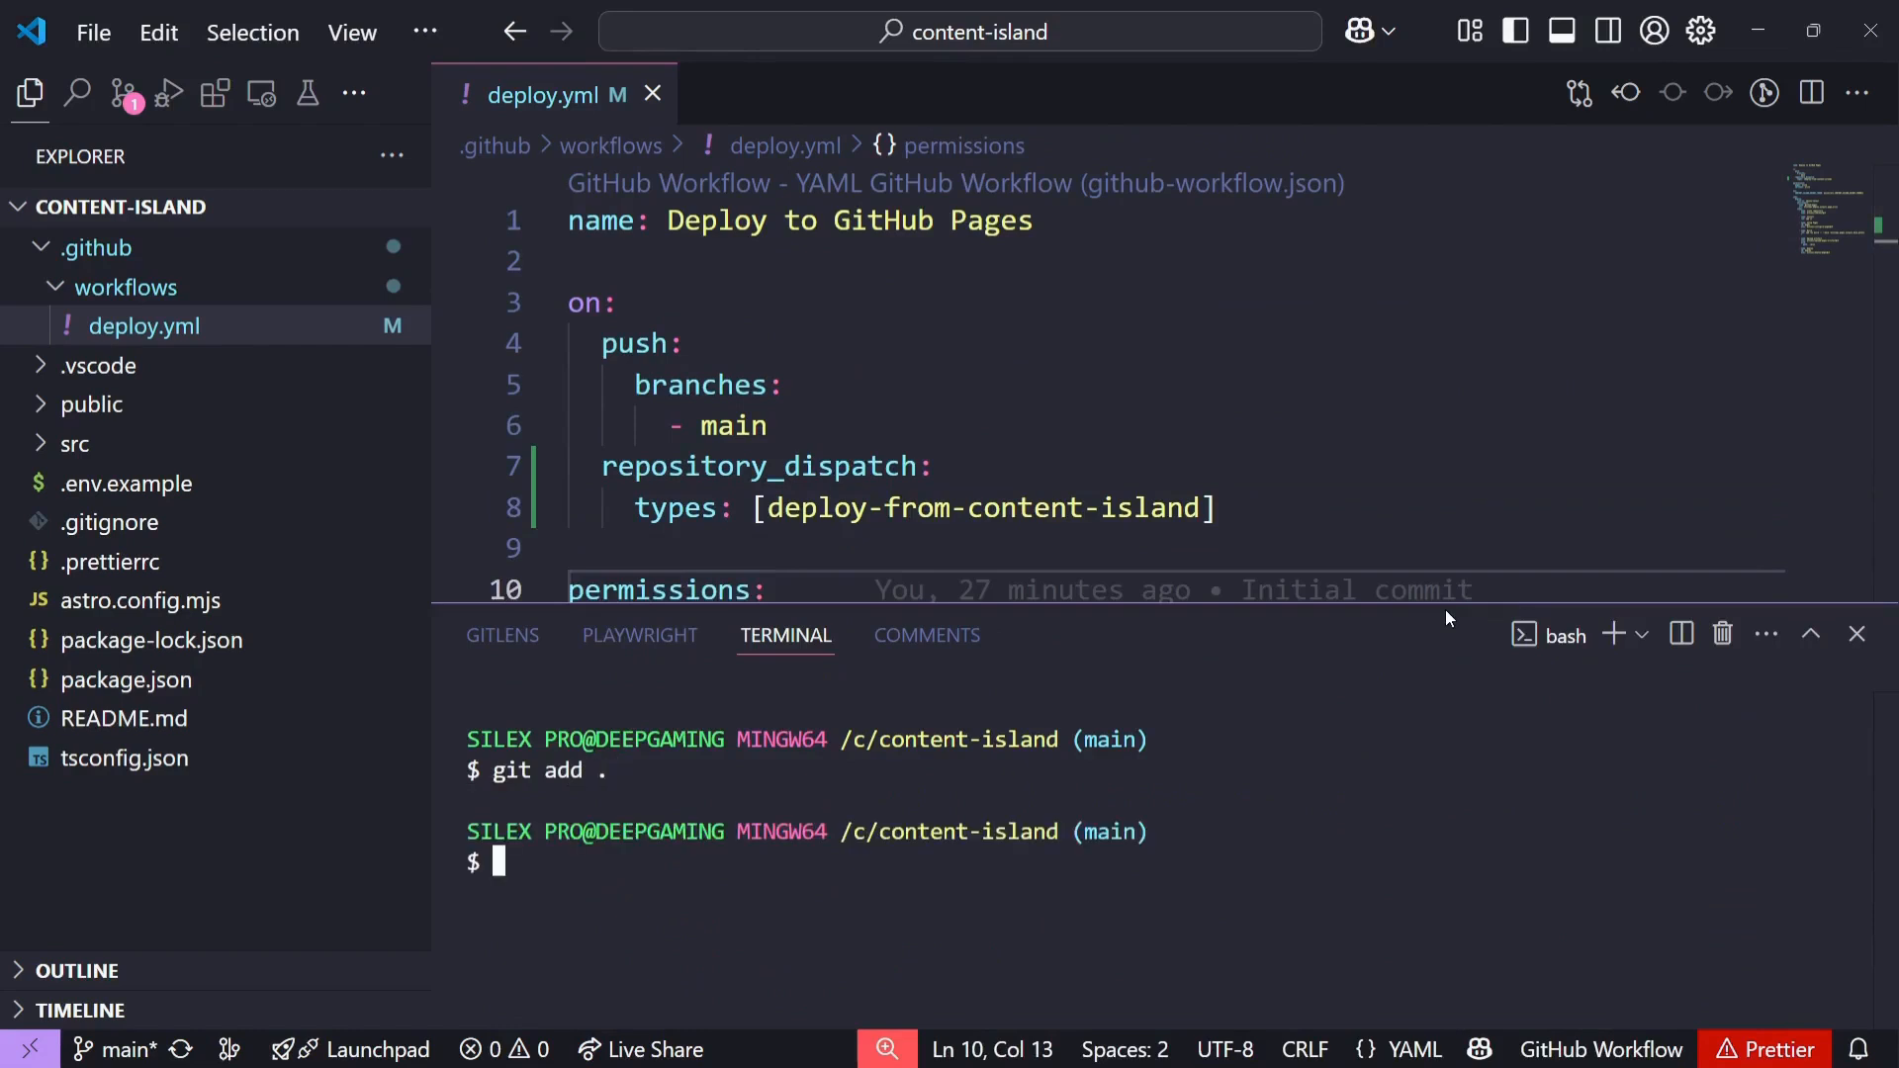
text(git commit)
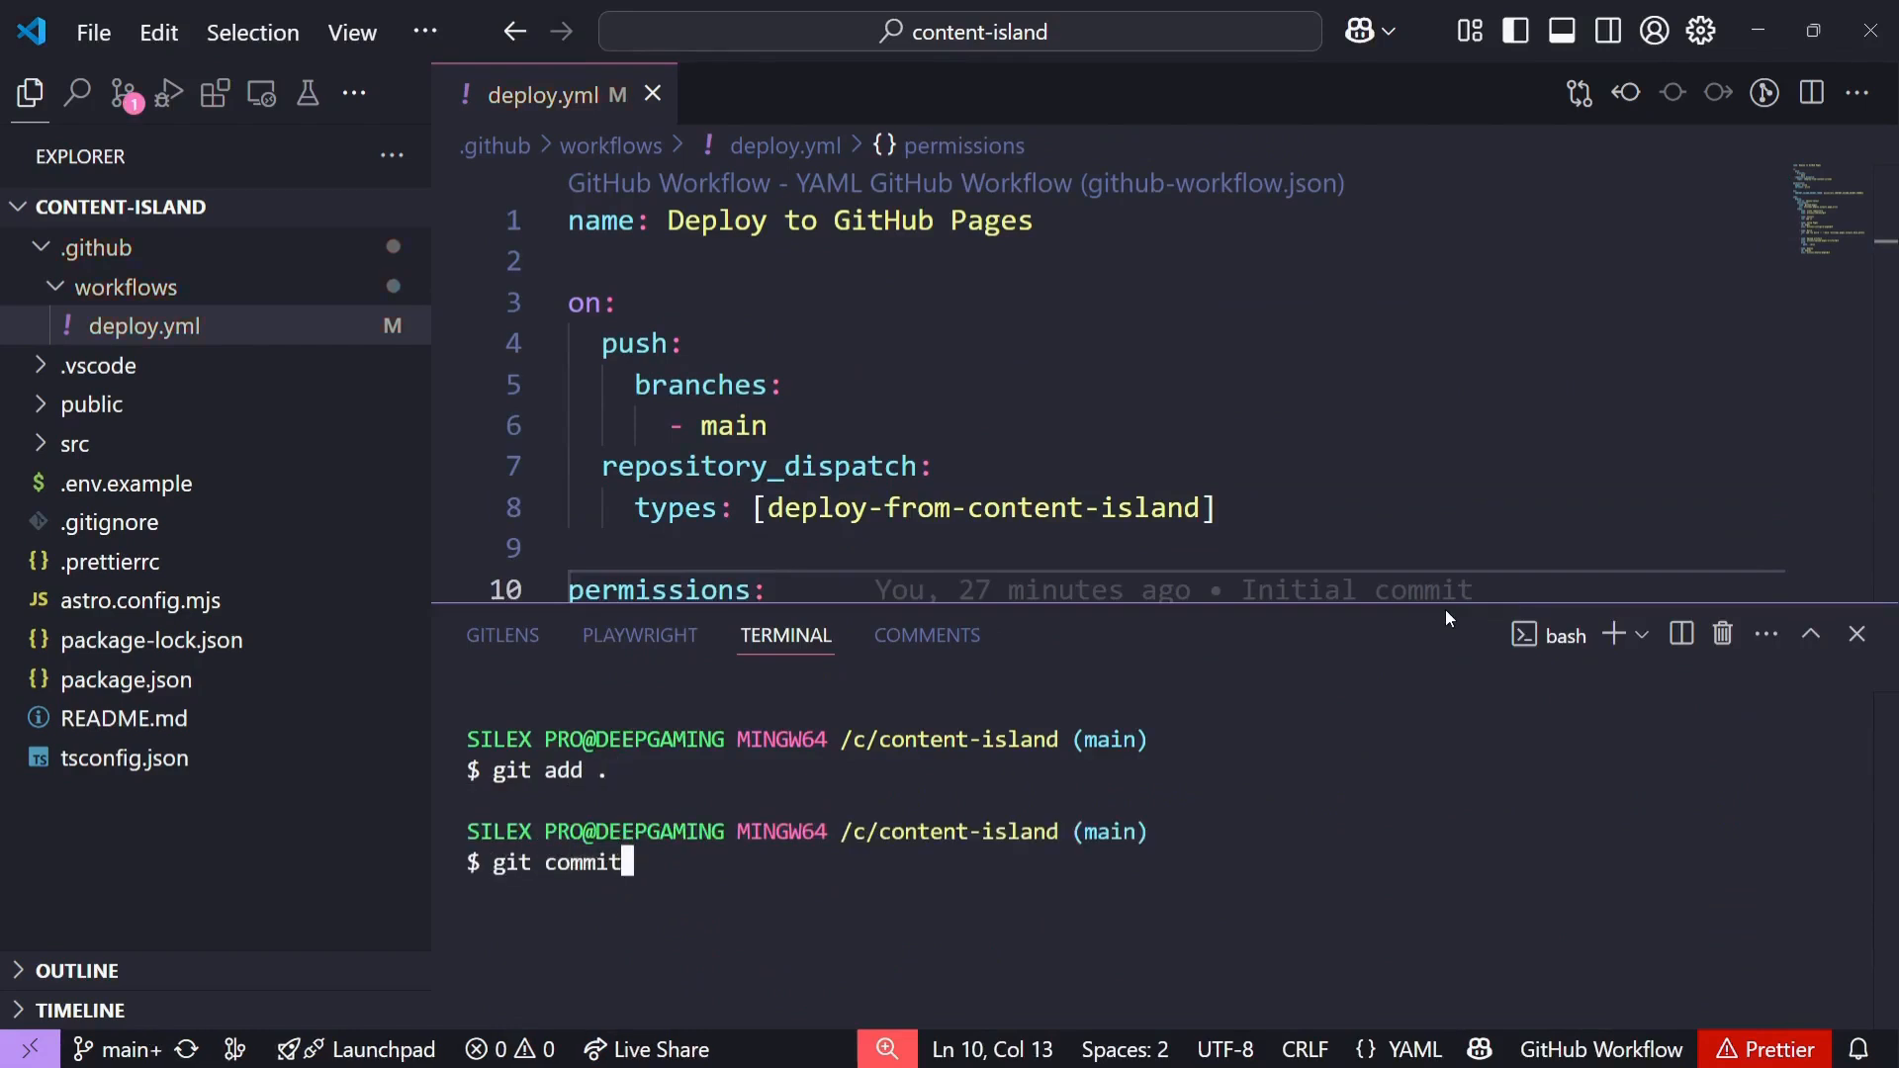
text( -m "add repository_dispatch event")
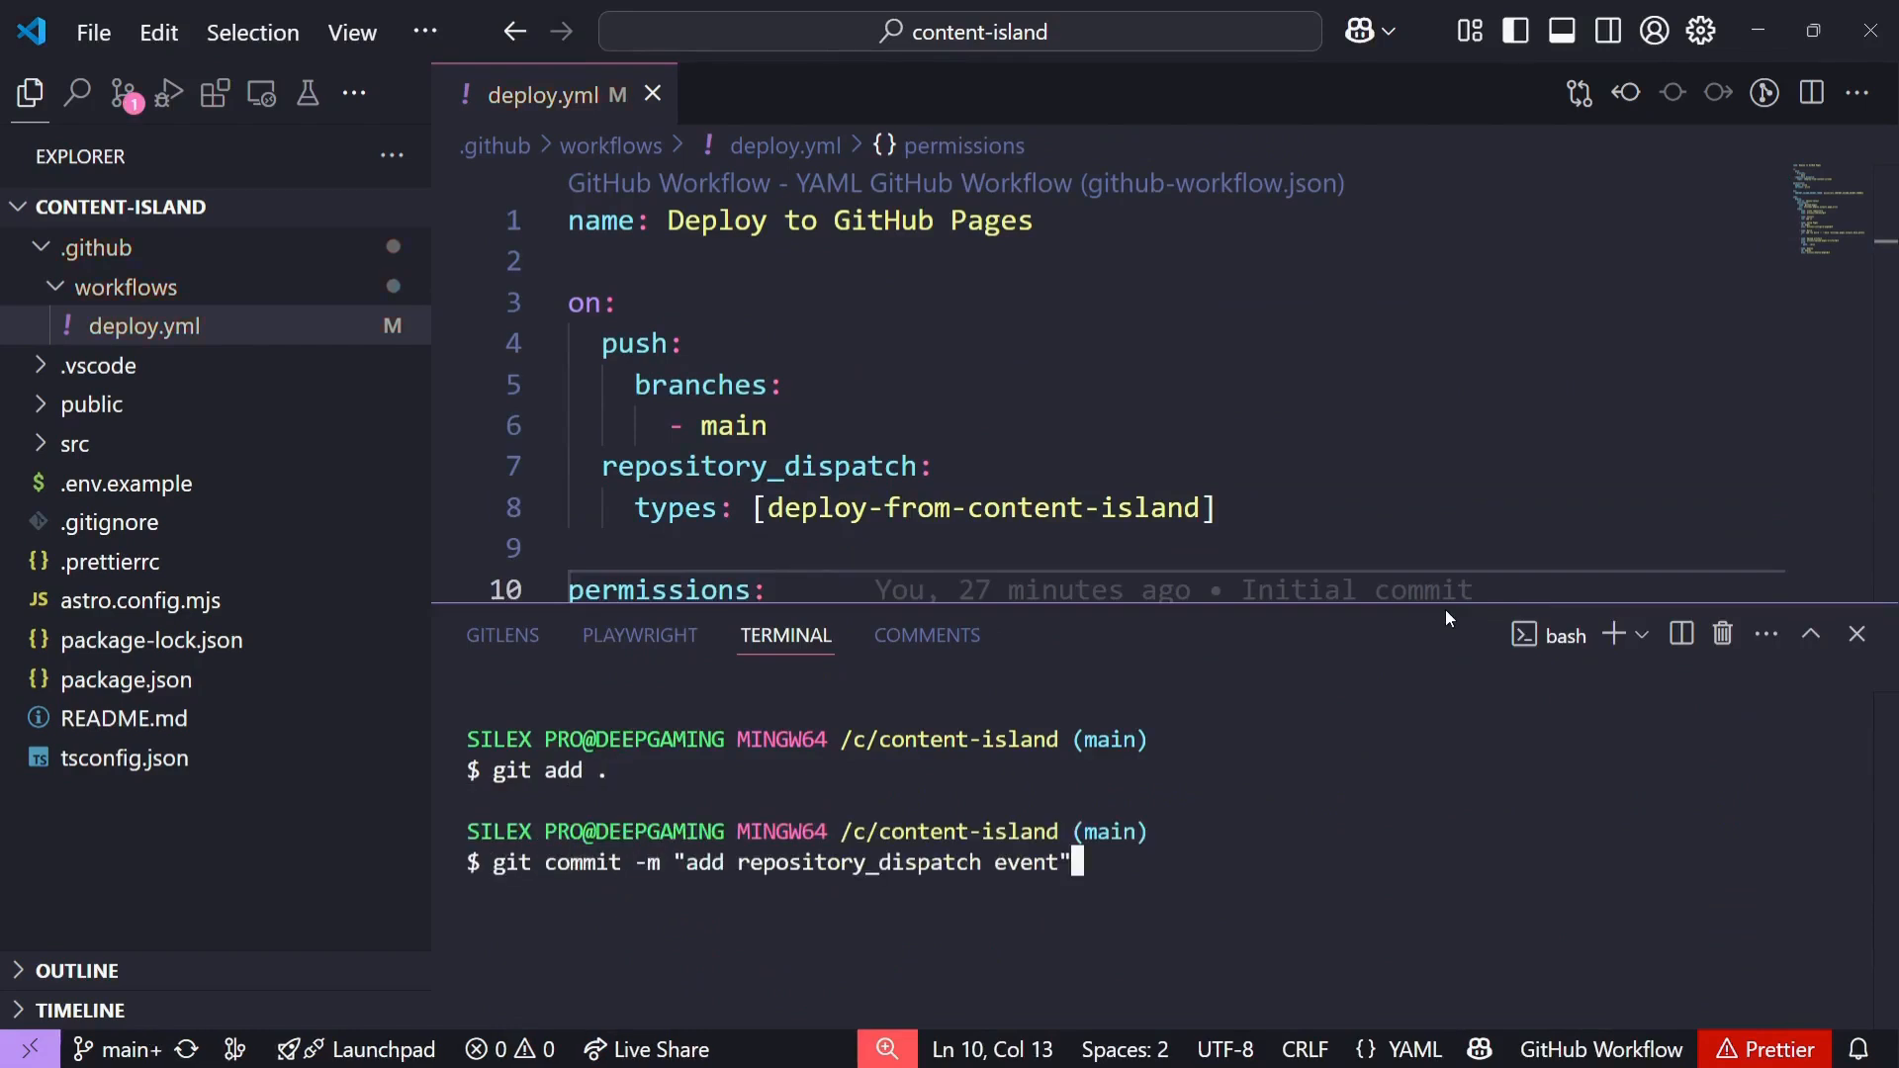
key(Return)
- Push the commit to the remote and open the GitHub repository's workflow runs in the browser
text(git push)
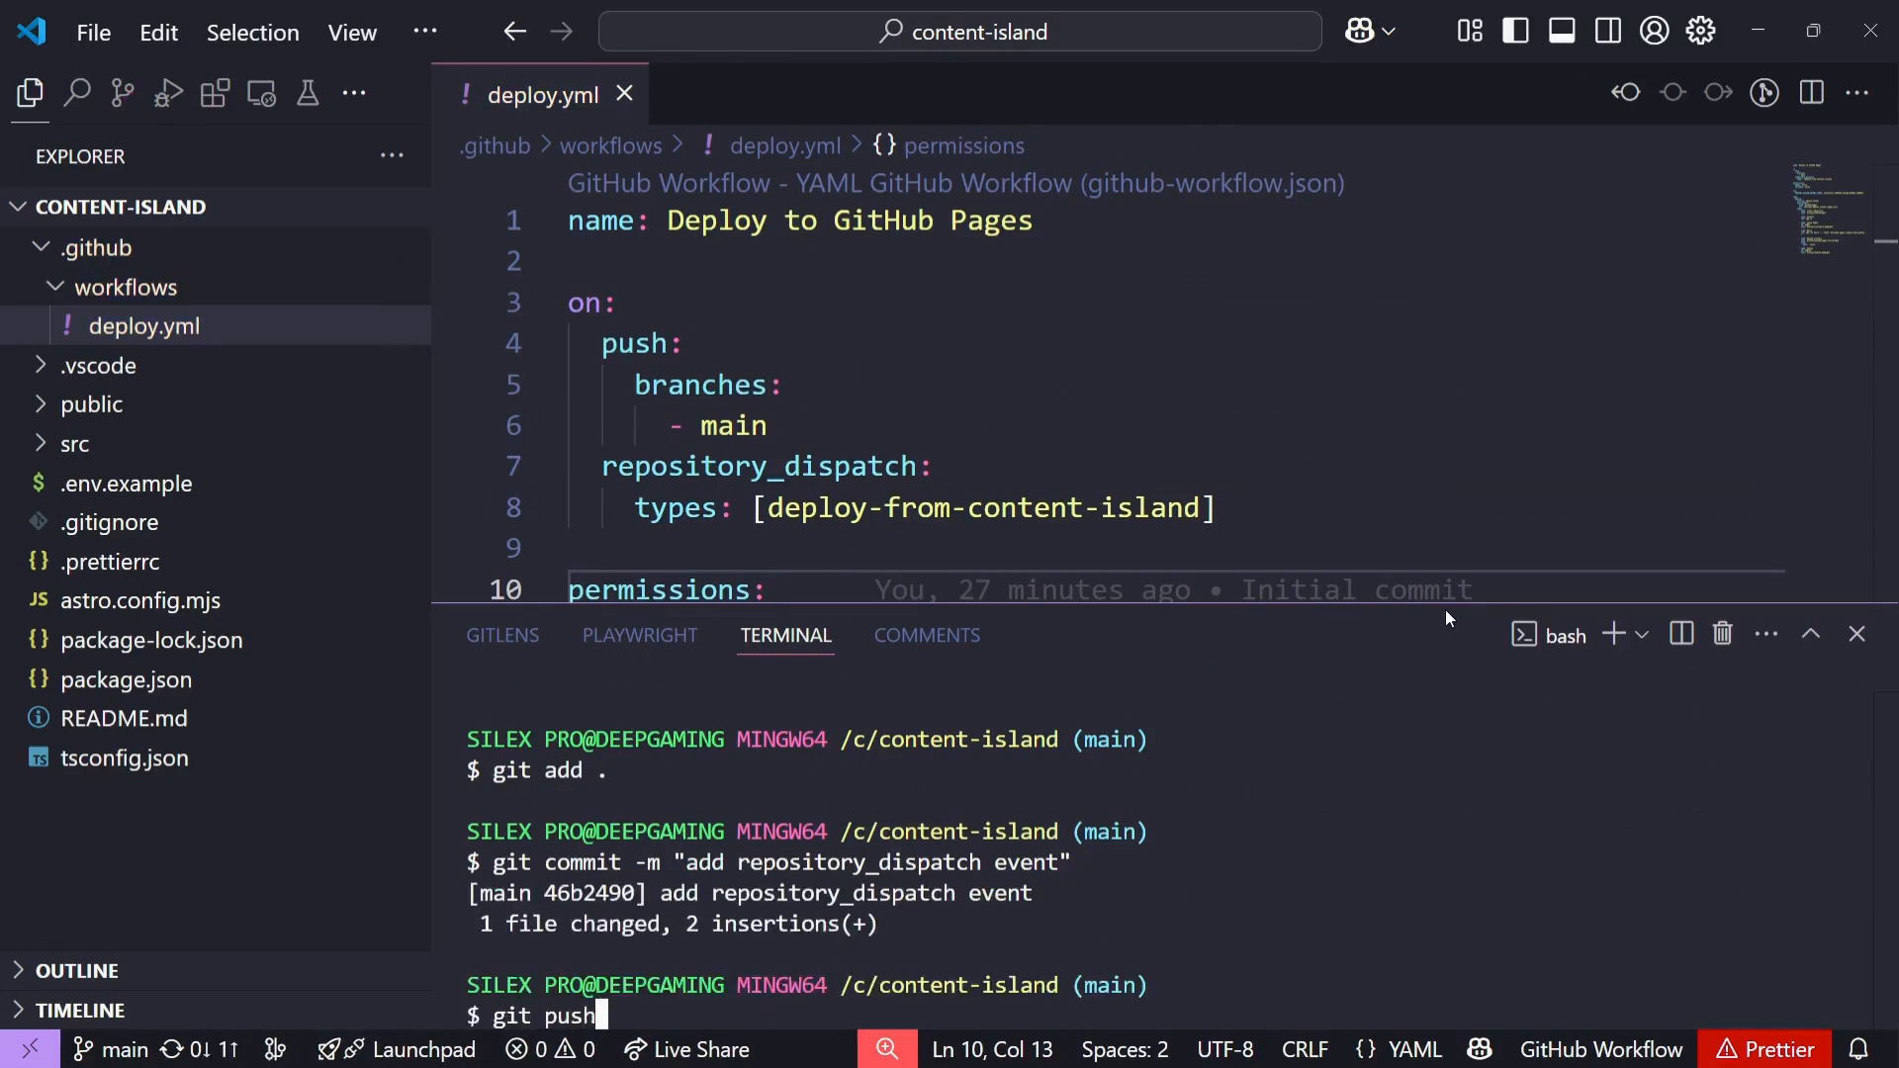
key(Return)
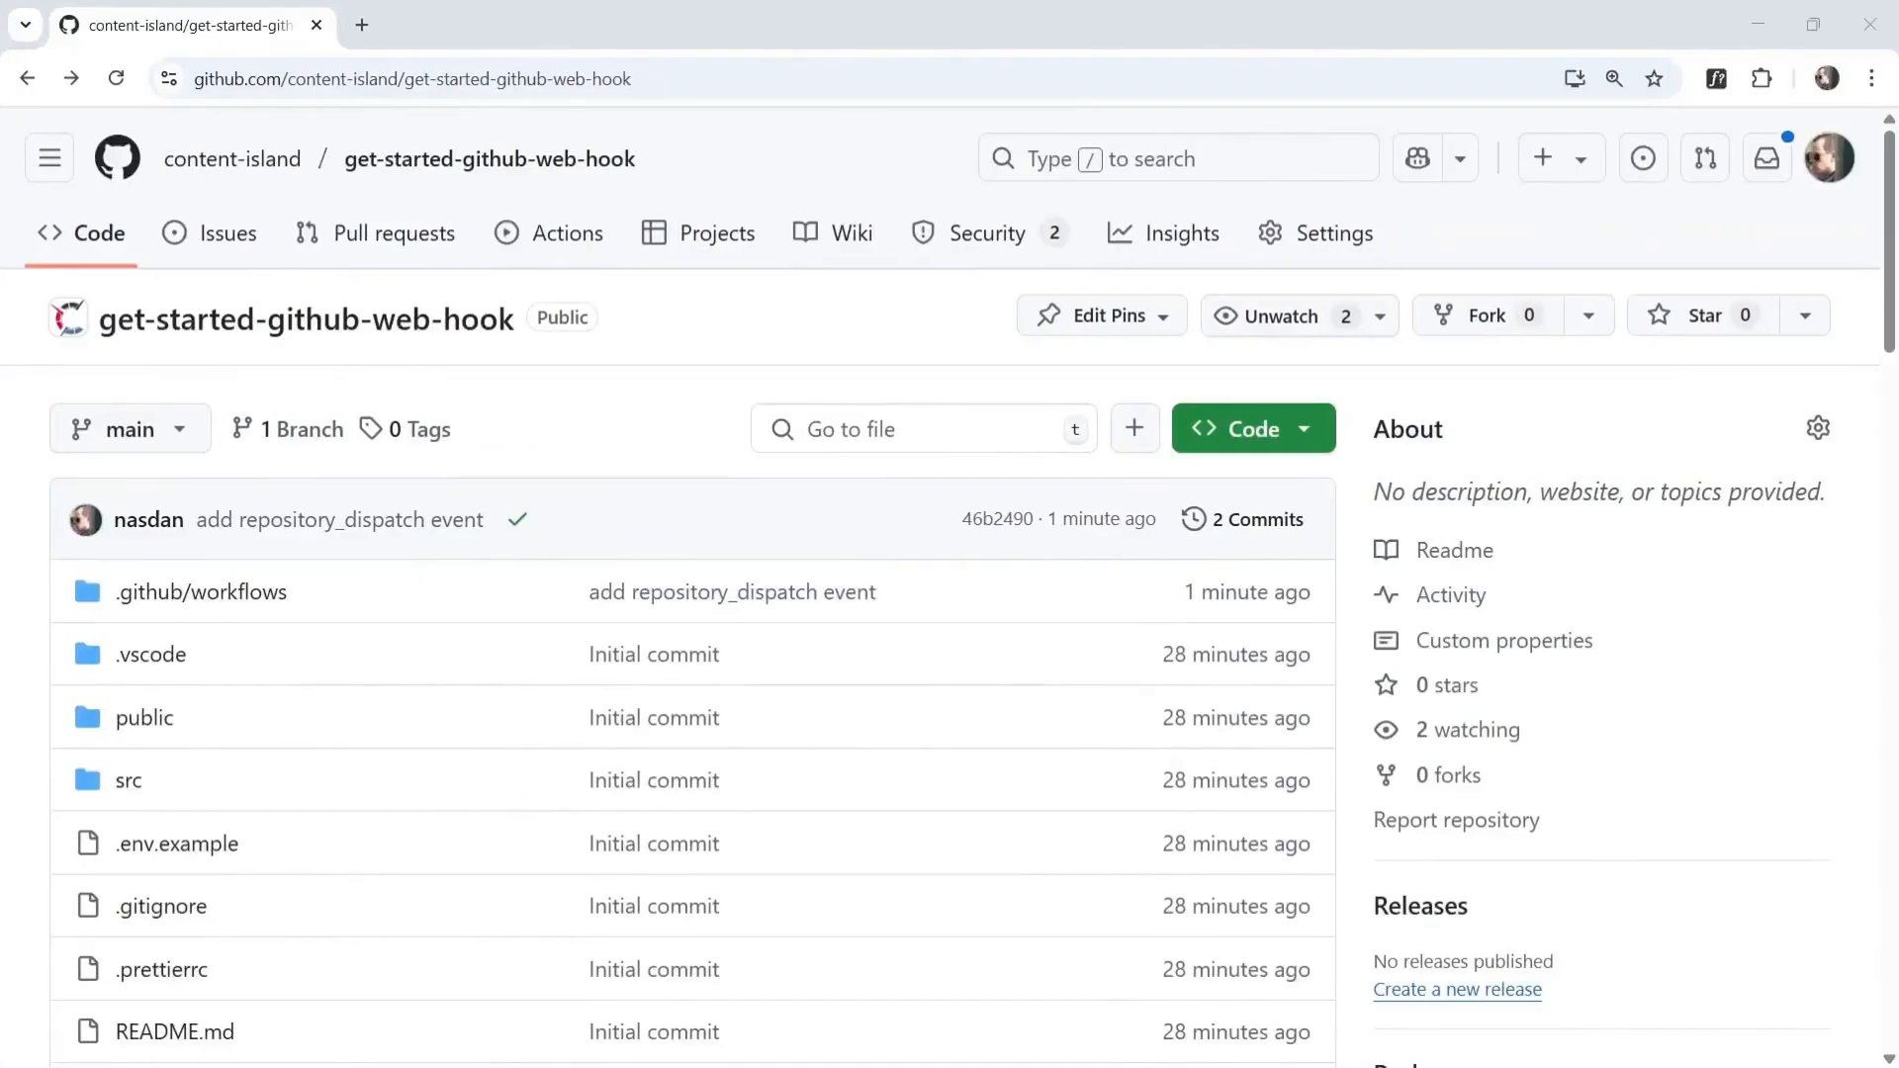
click(568, 237)
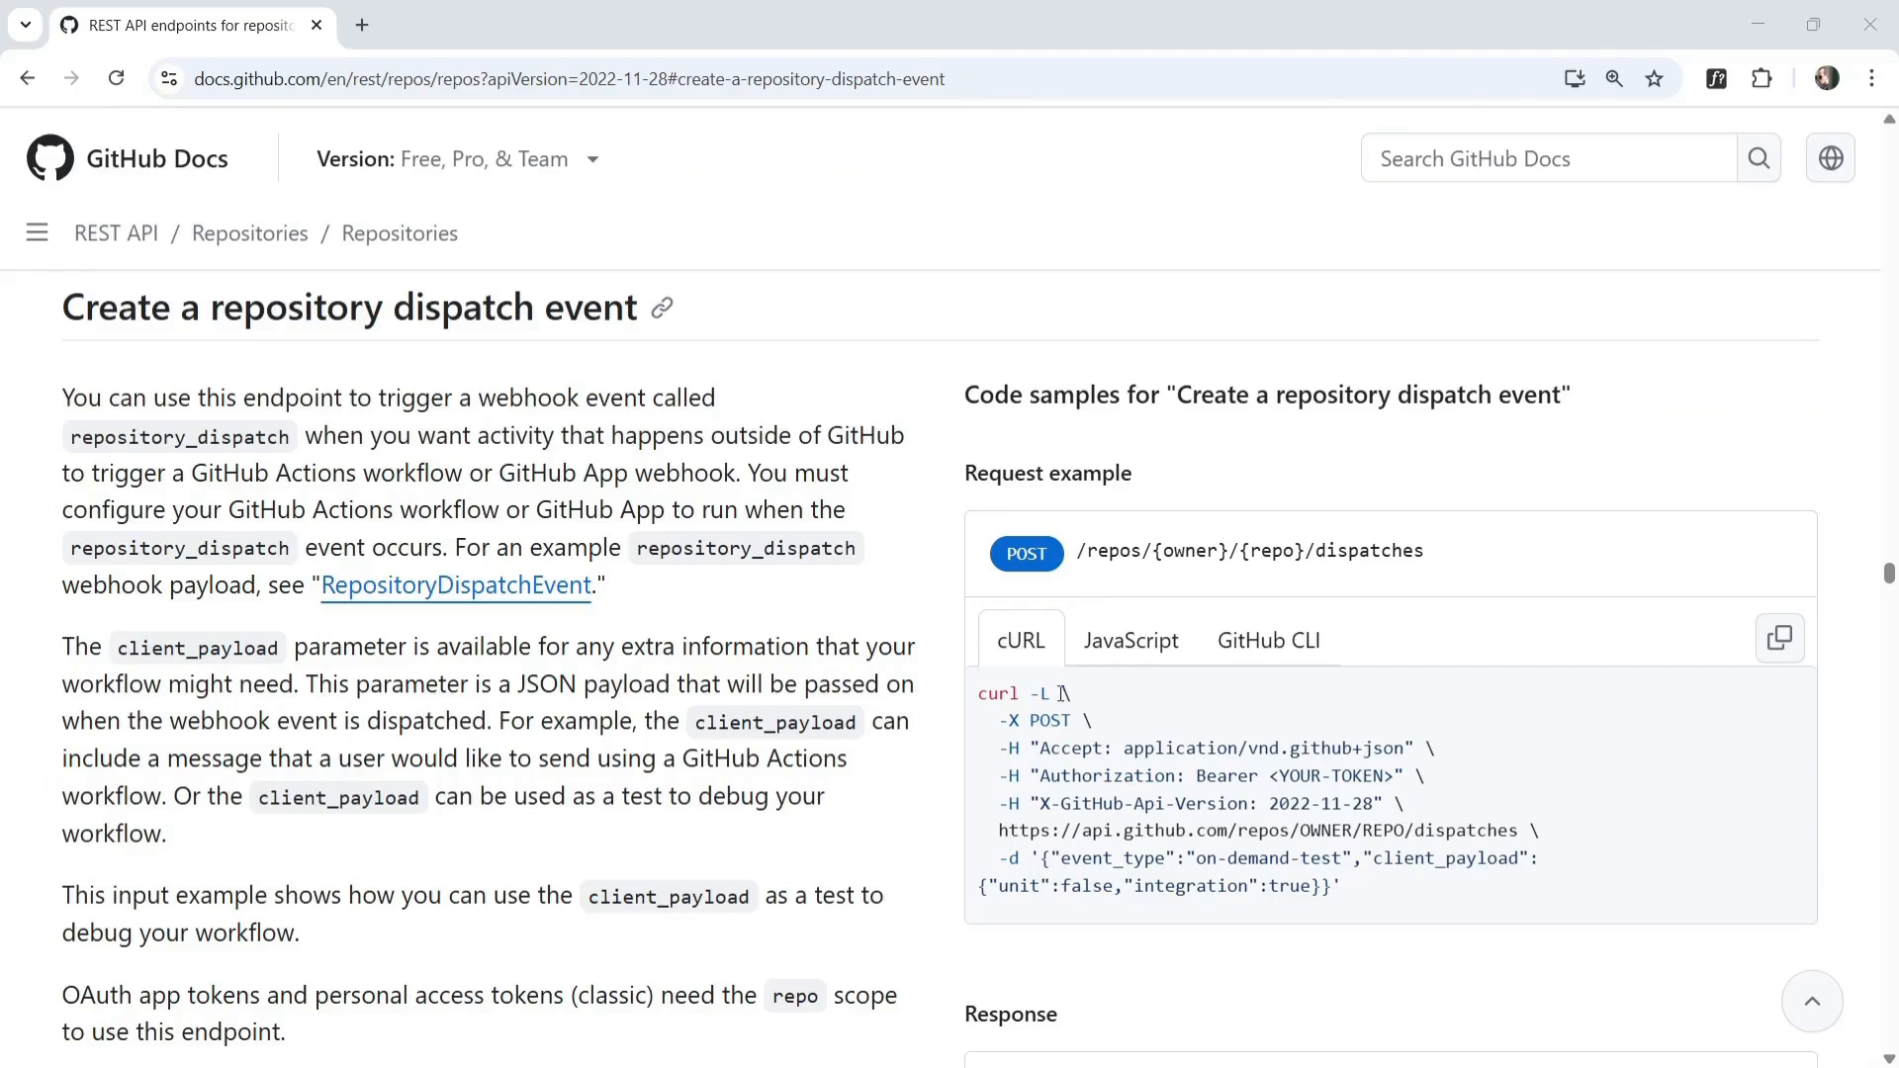
- Examine the repository, event_type and client_payload parts of the cURL example for creating a repository dispatch event in GitHub Docs
drag(1302, 829, 1405, 831)
drag(1196, 857, 1345, 858)
click(1717, 737)
scroll(679, 676, down, 6)
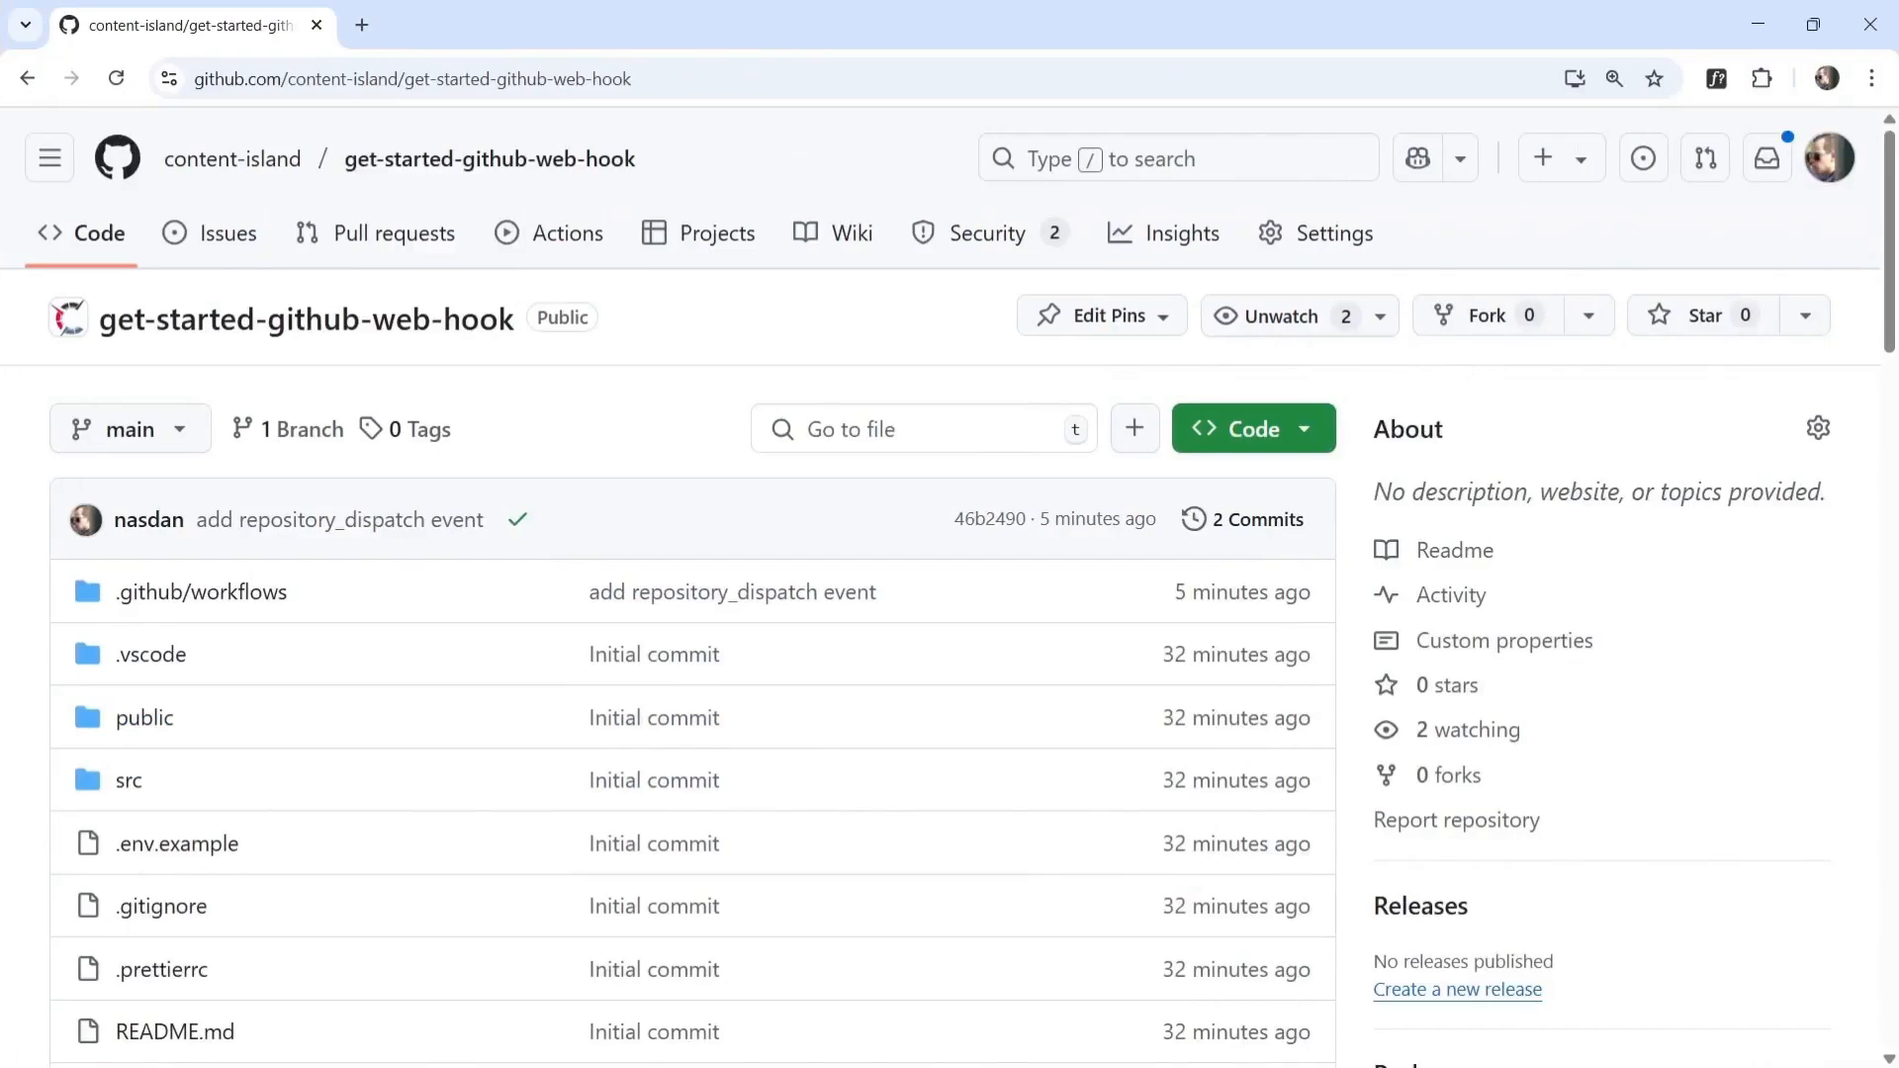
- Start generating a new fine-grained personal access token from the GitHub account's developer settings
click(1830, 164)
scroll(1636, 571, down, 2)
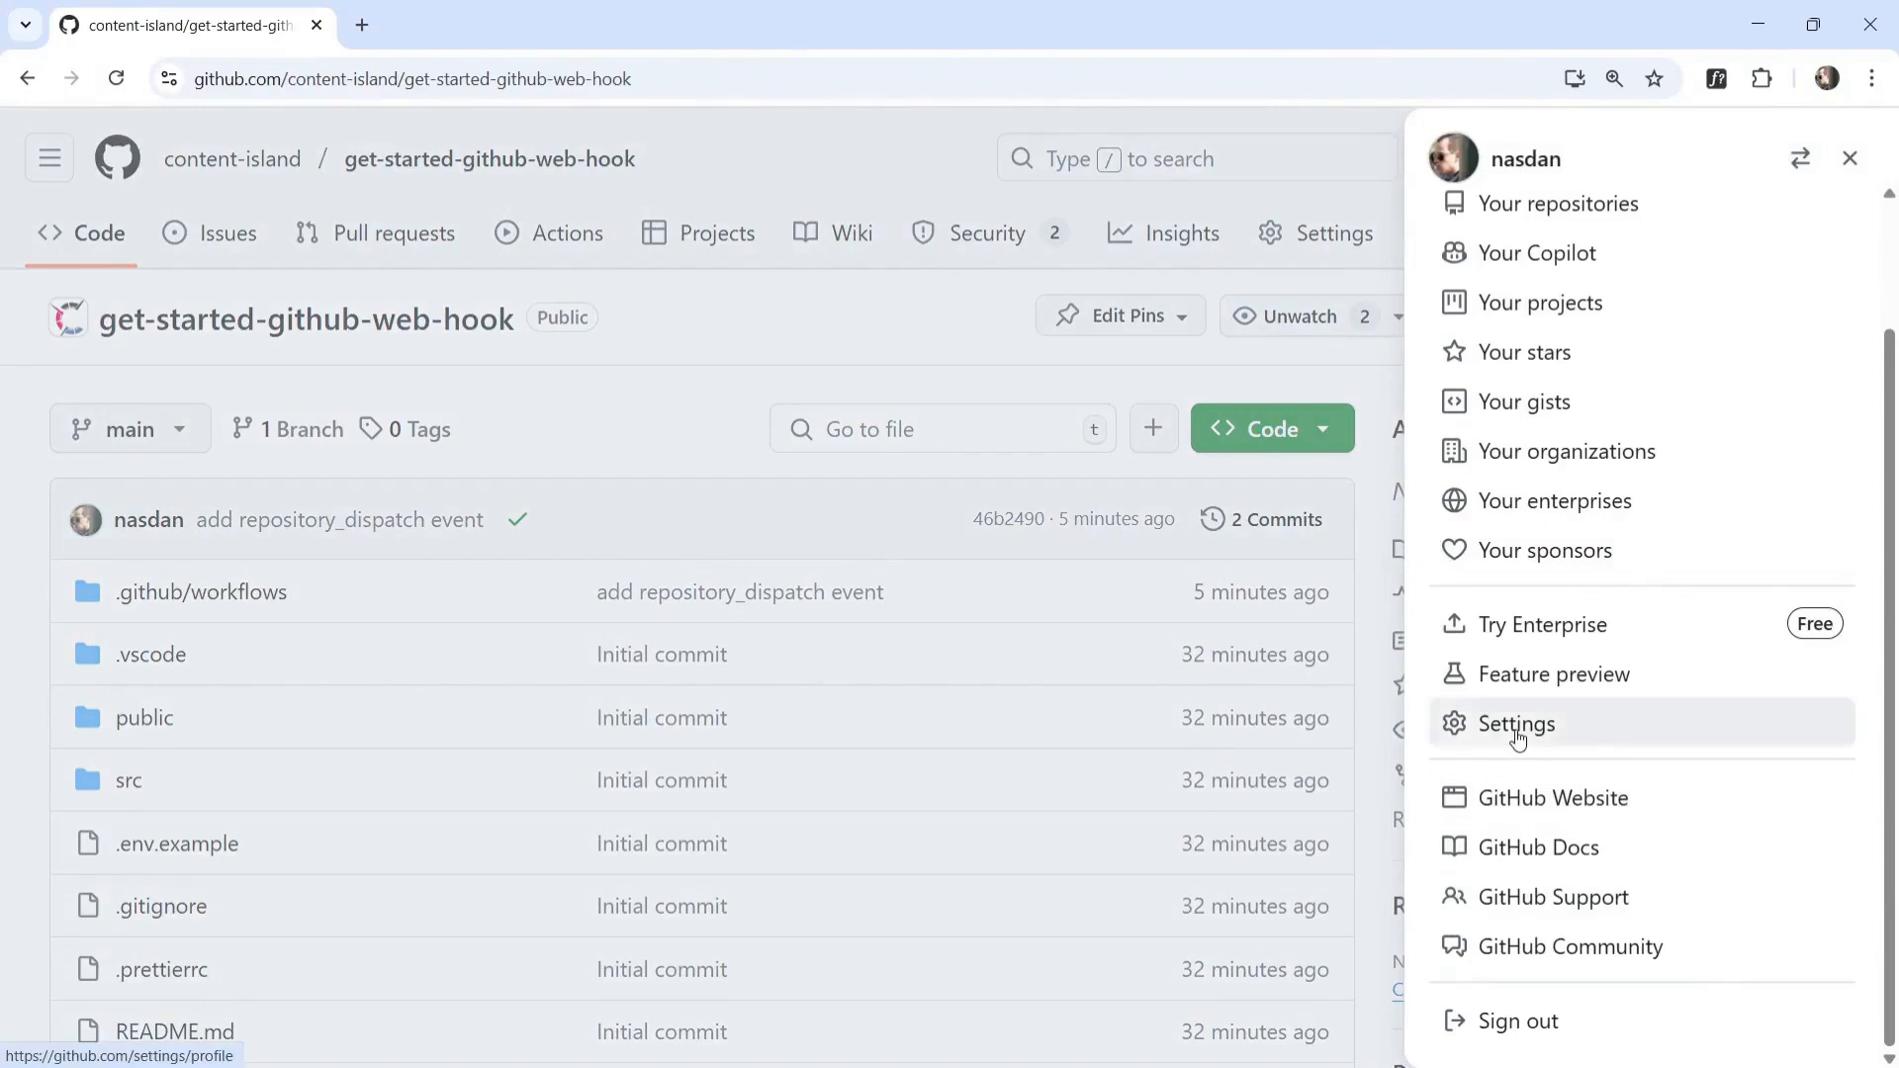
click(1518, 737)
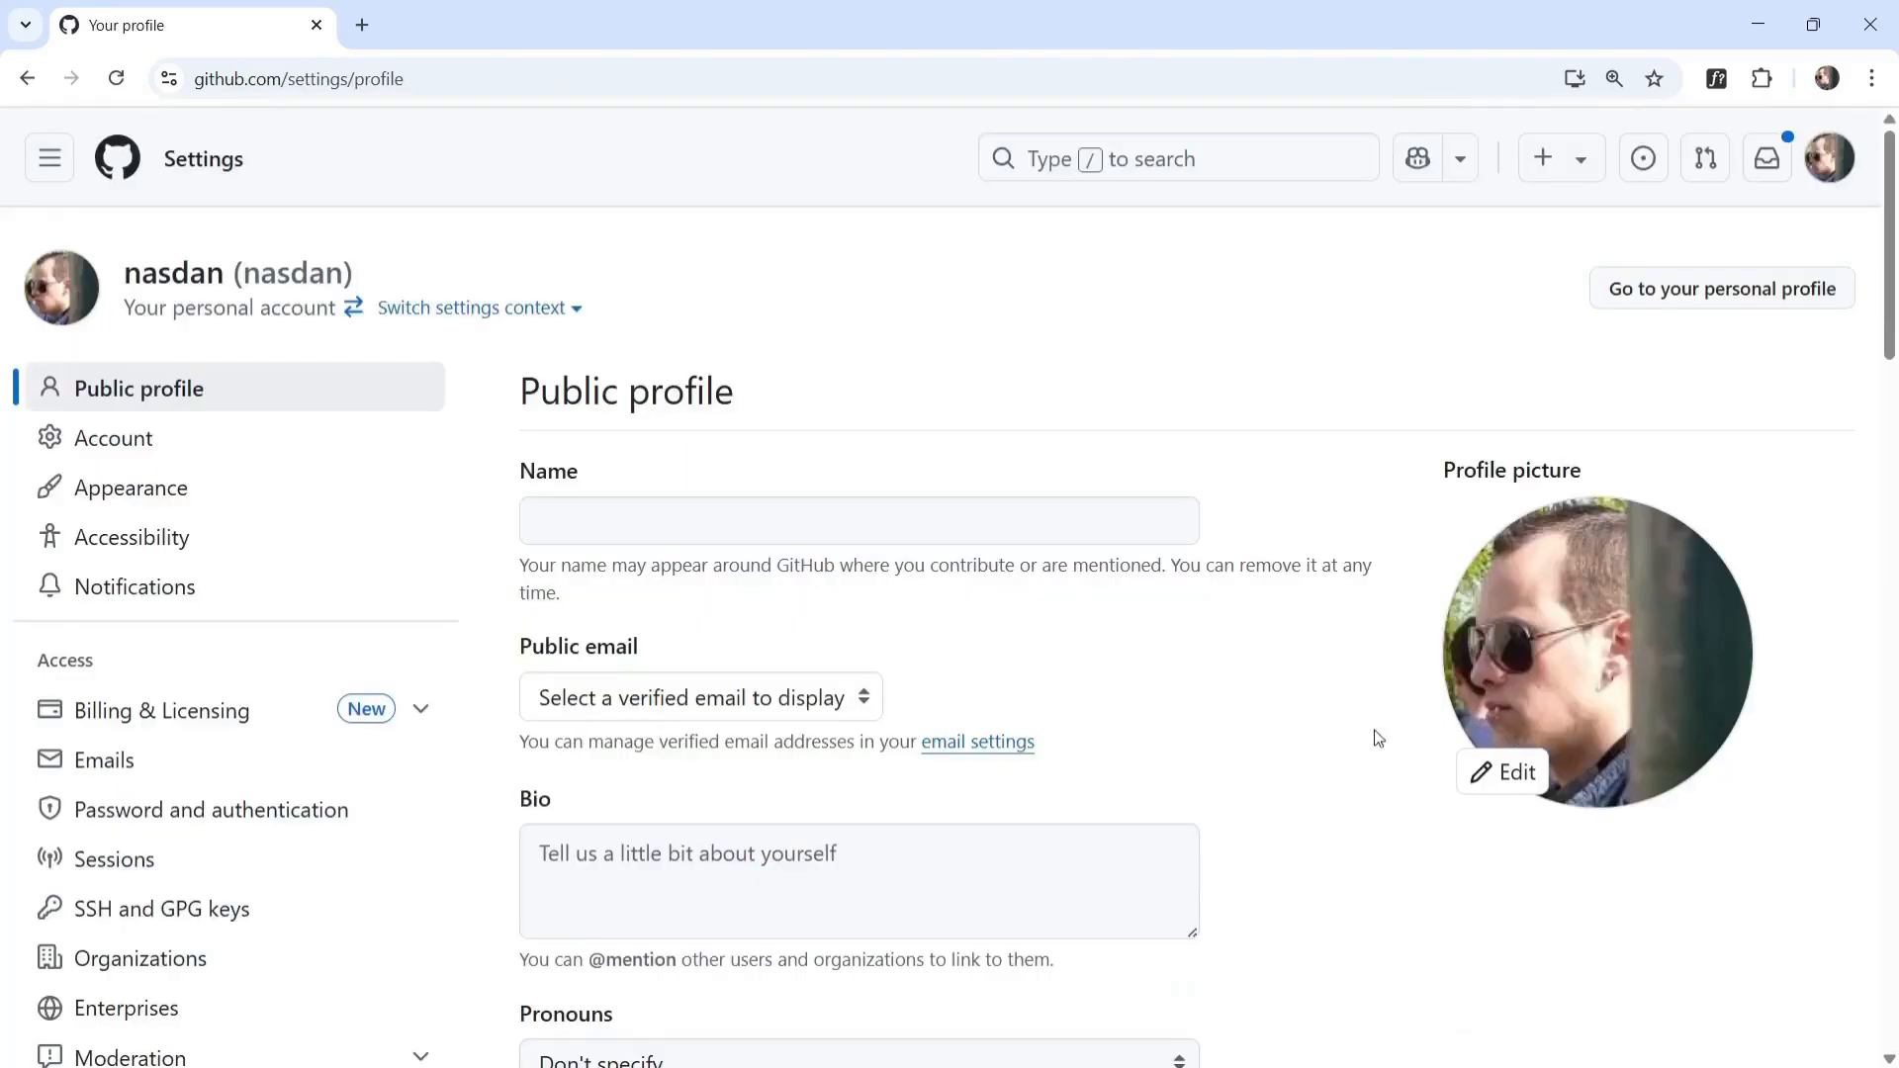
scroll(364, 564, down, 10)
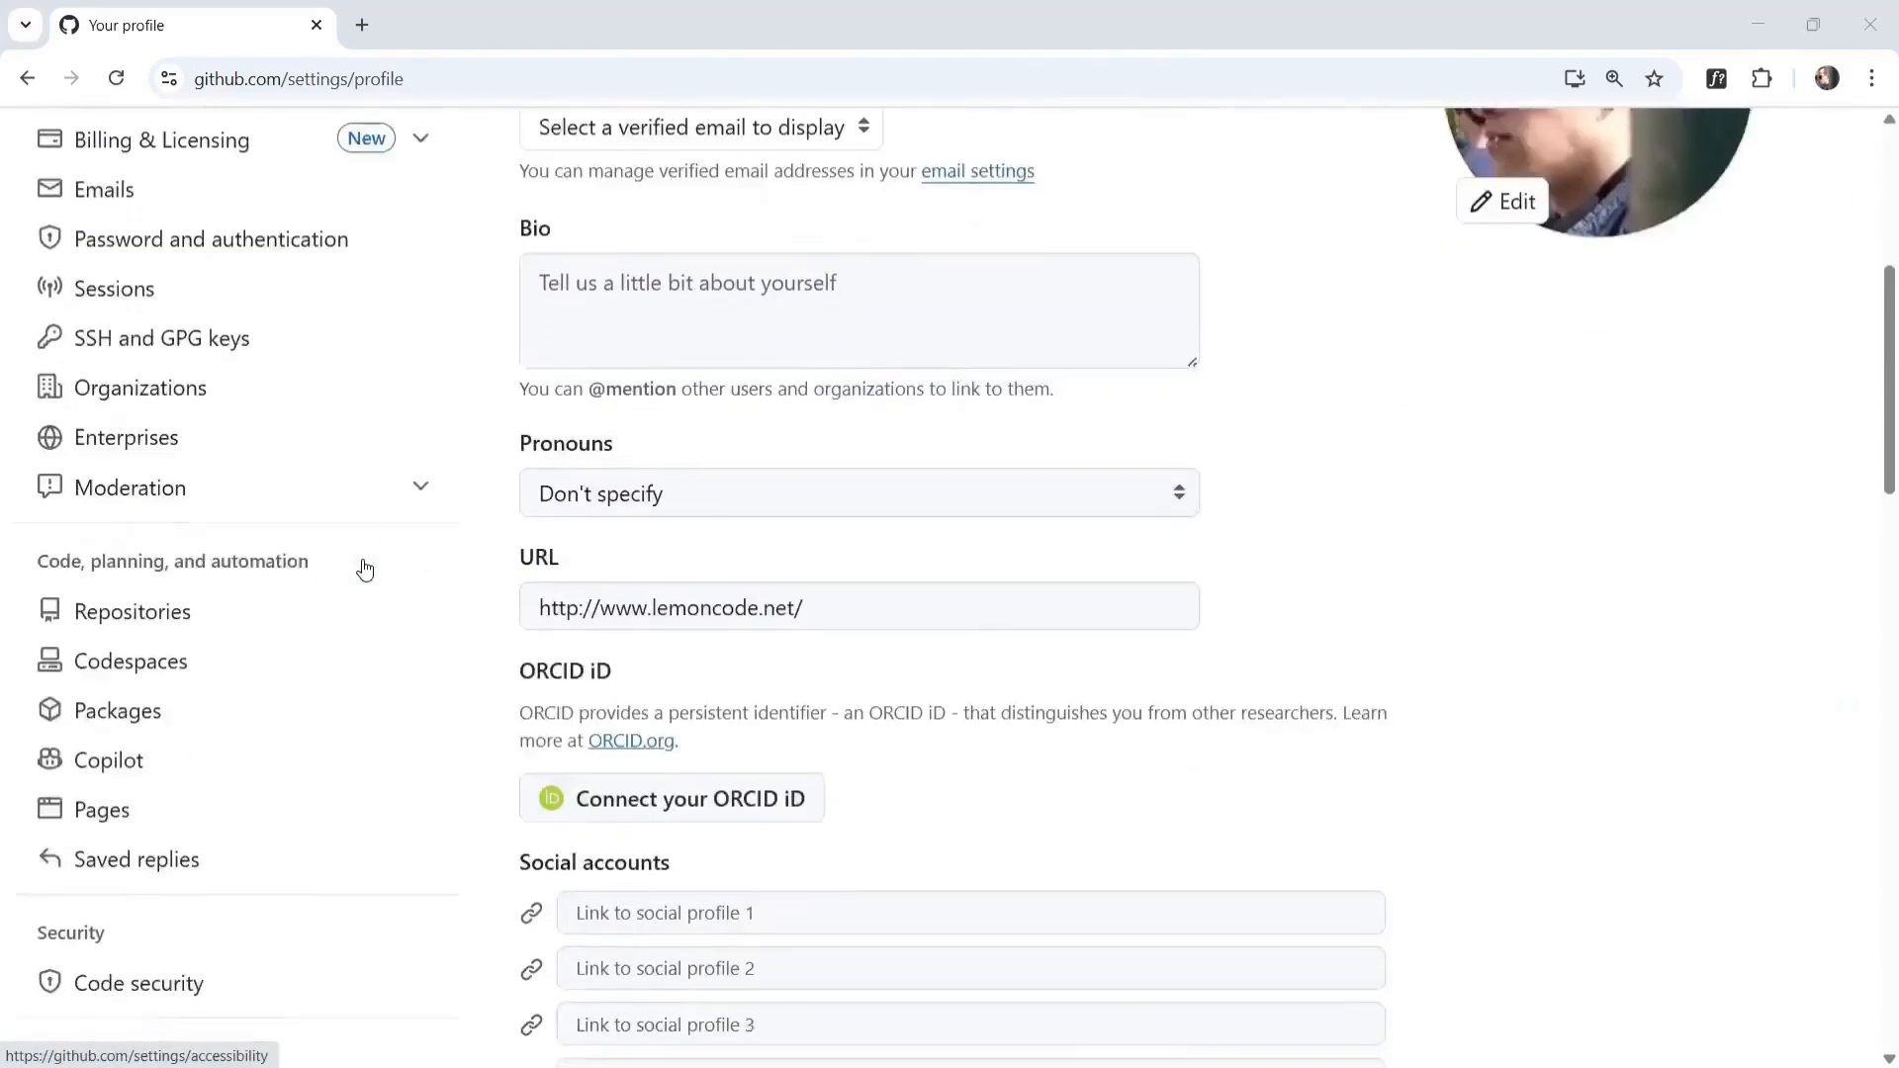
click(244, 878)
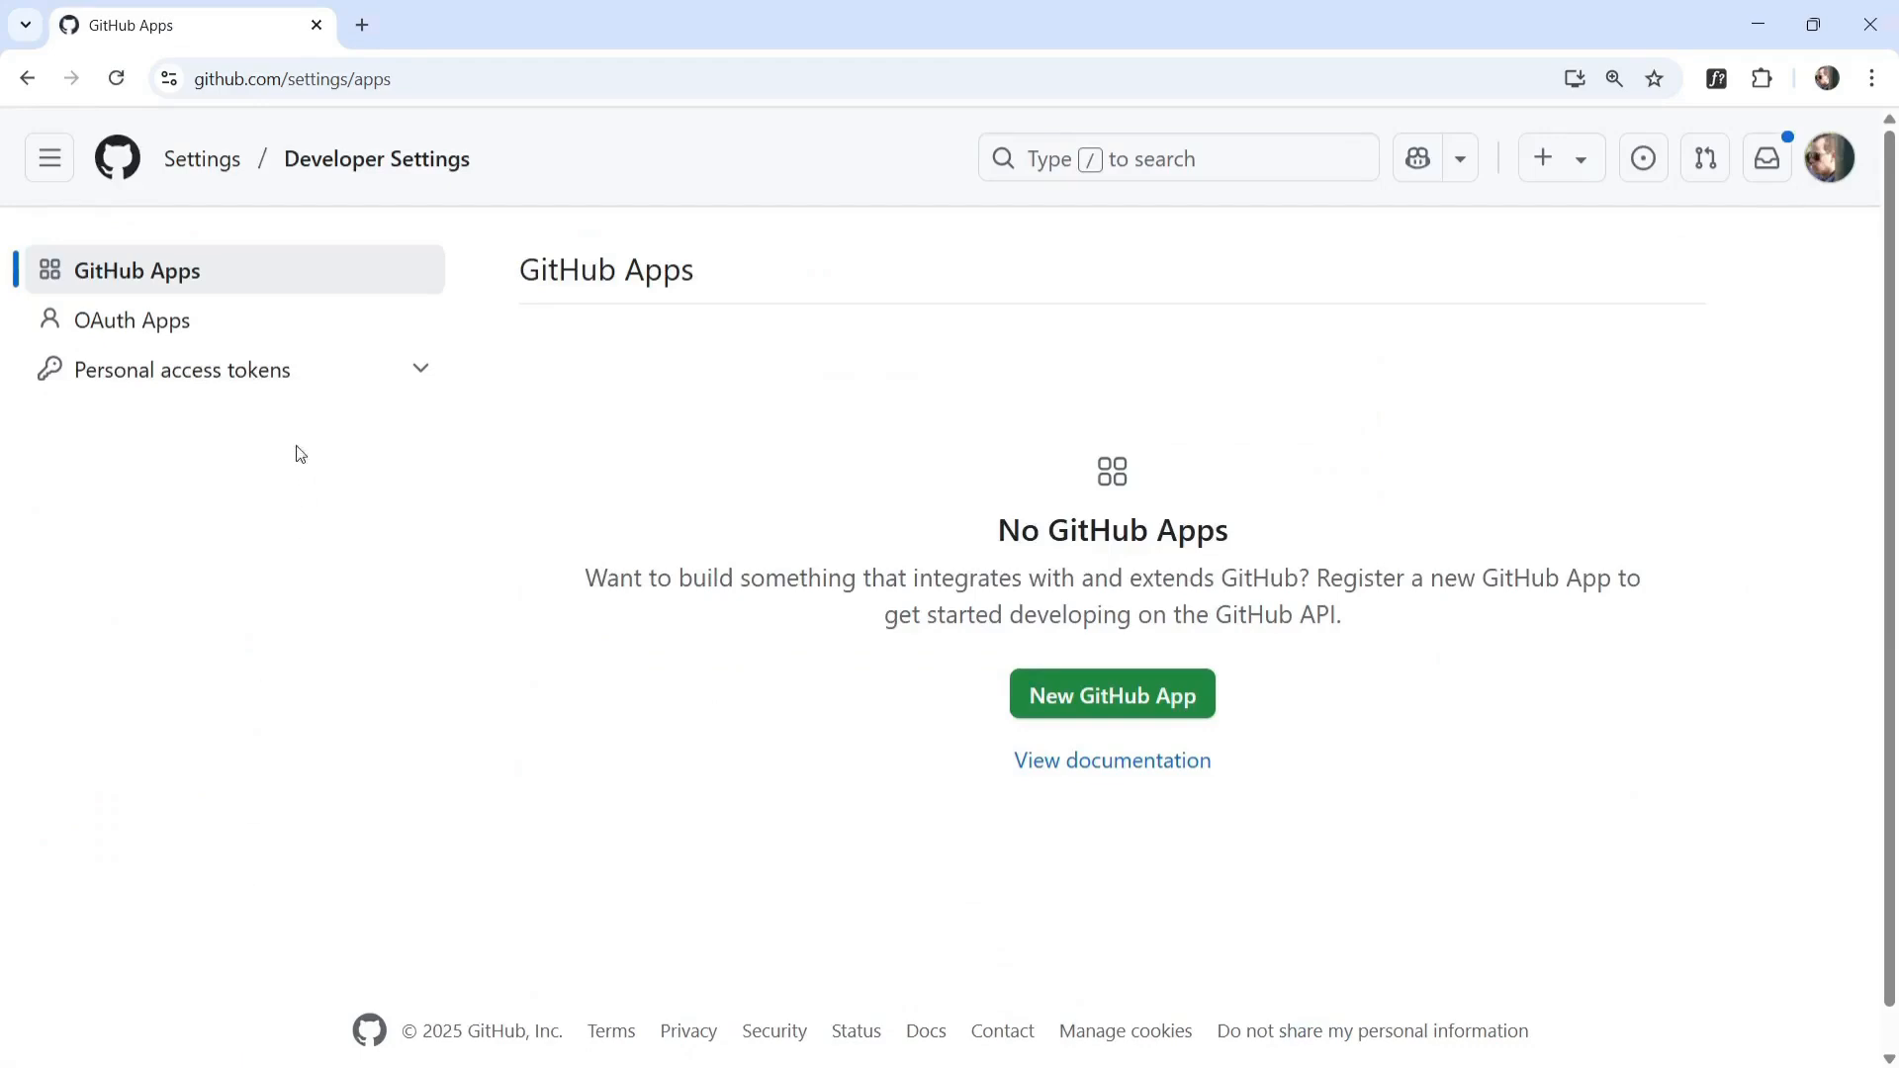
click(301, 383)
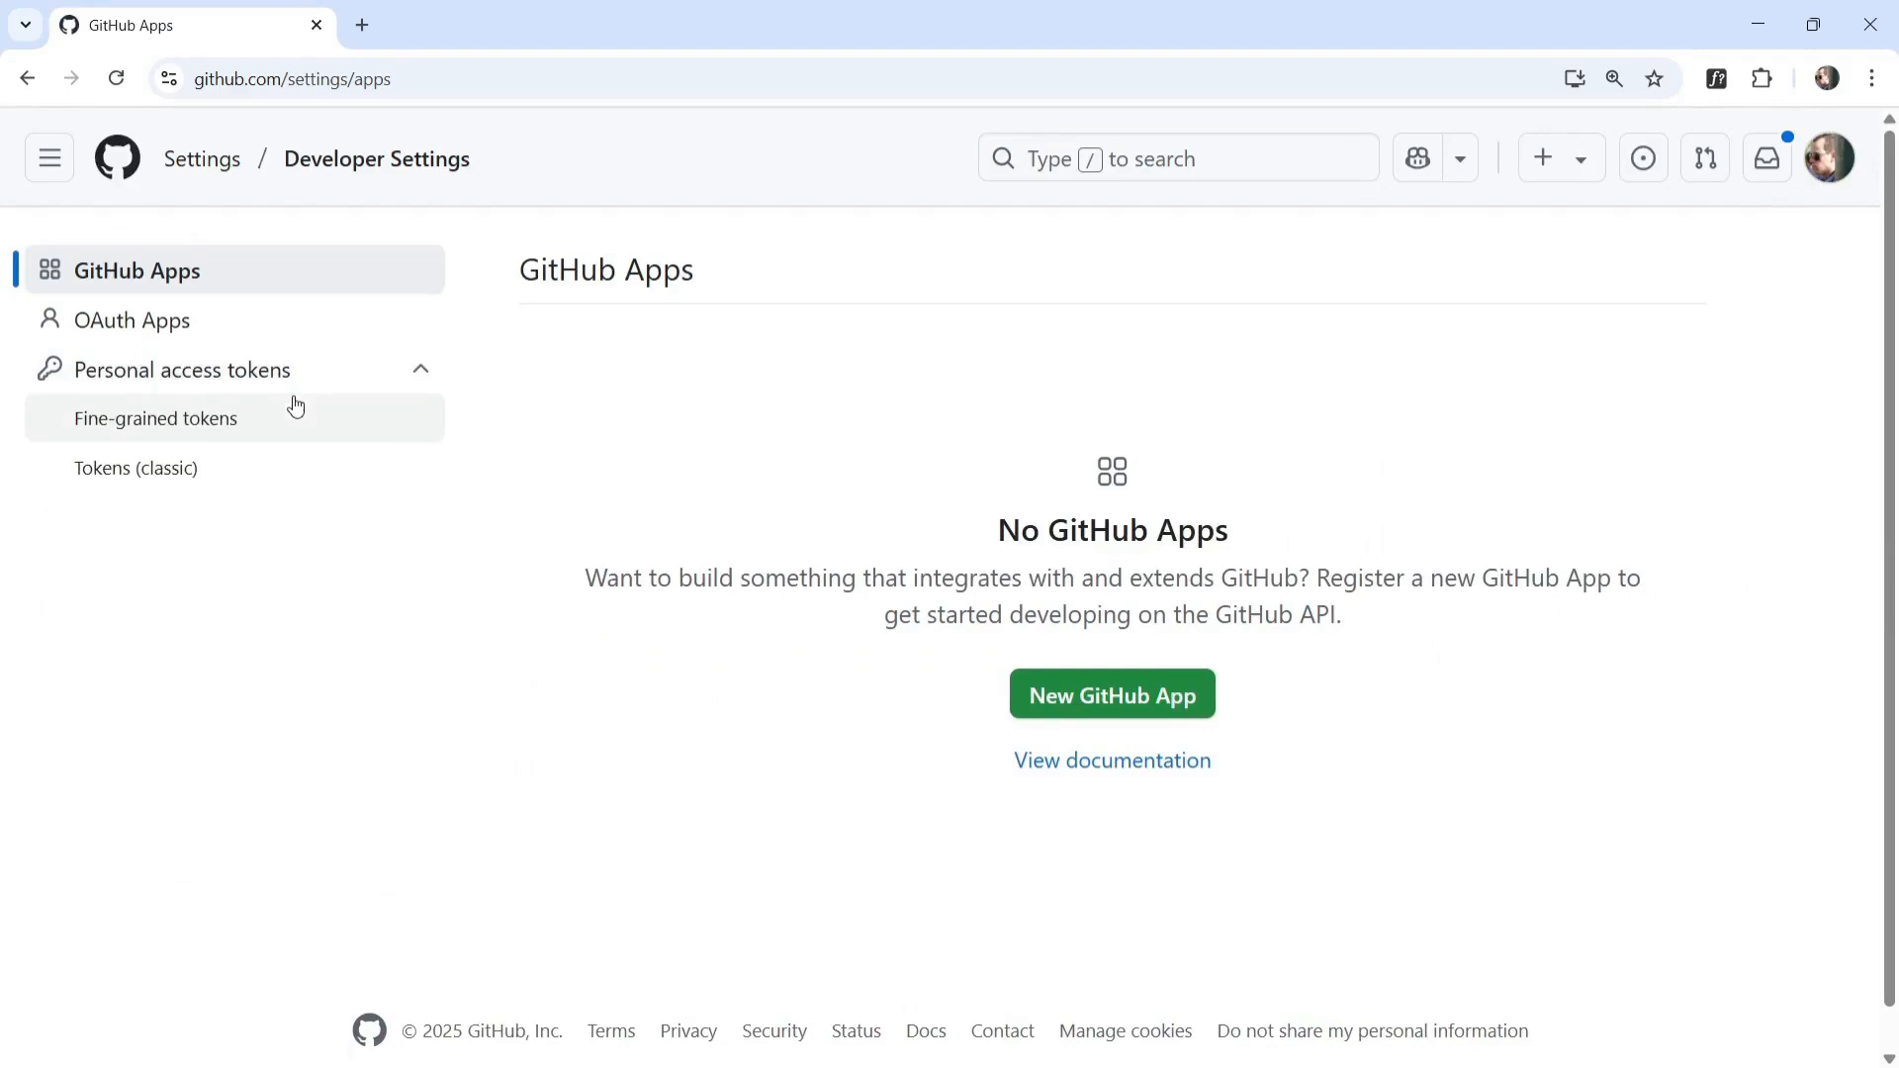
click(292, 438)
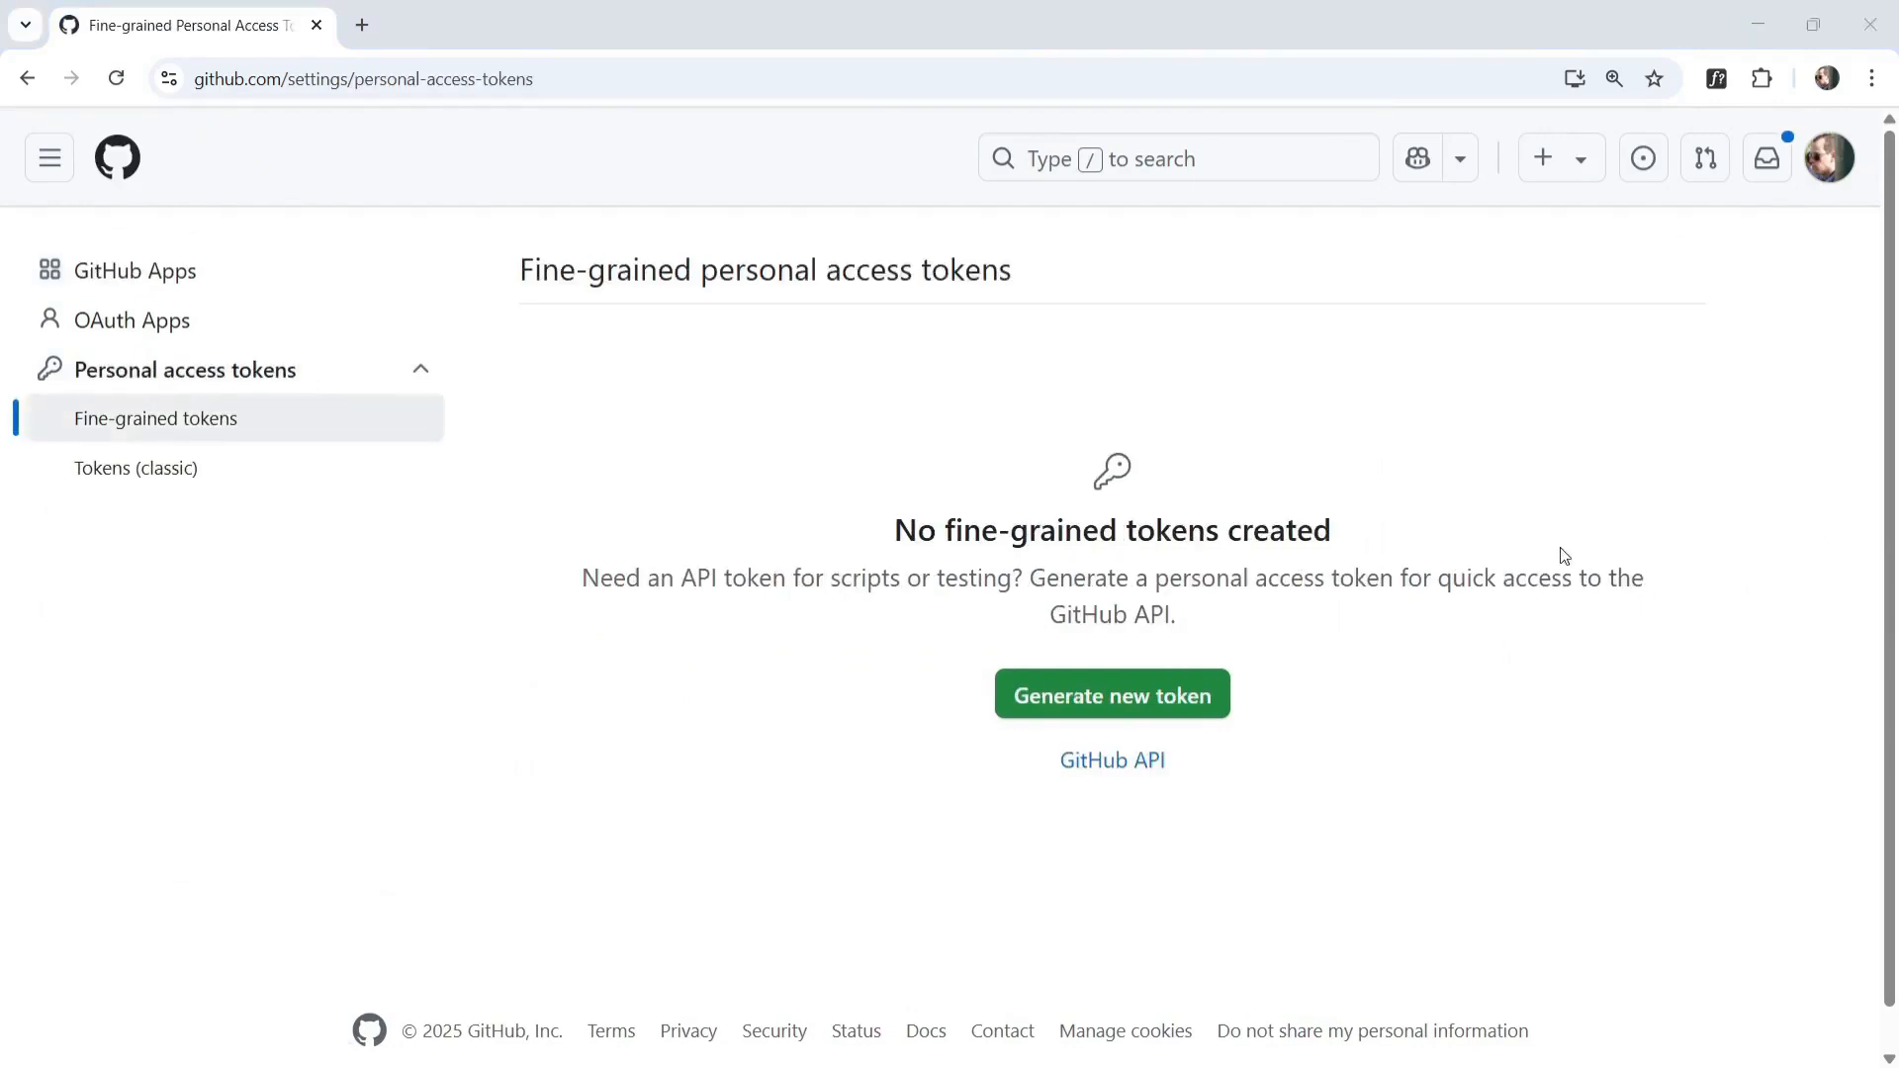
click(1115, 699)
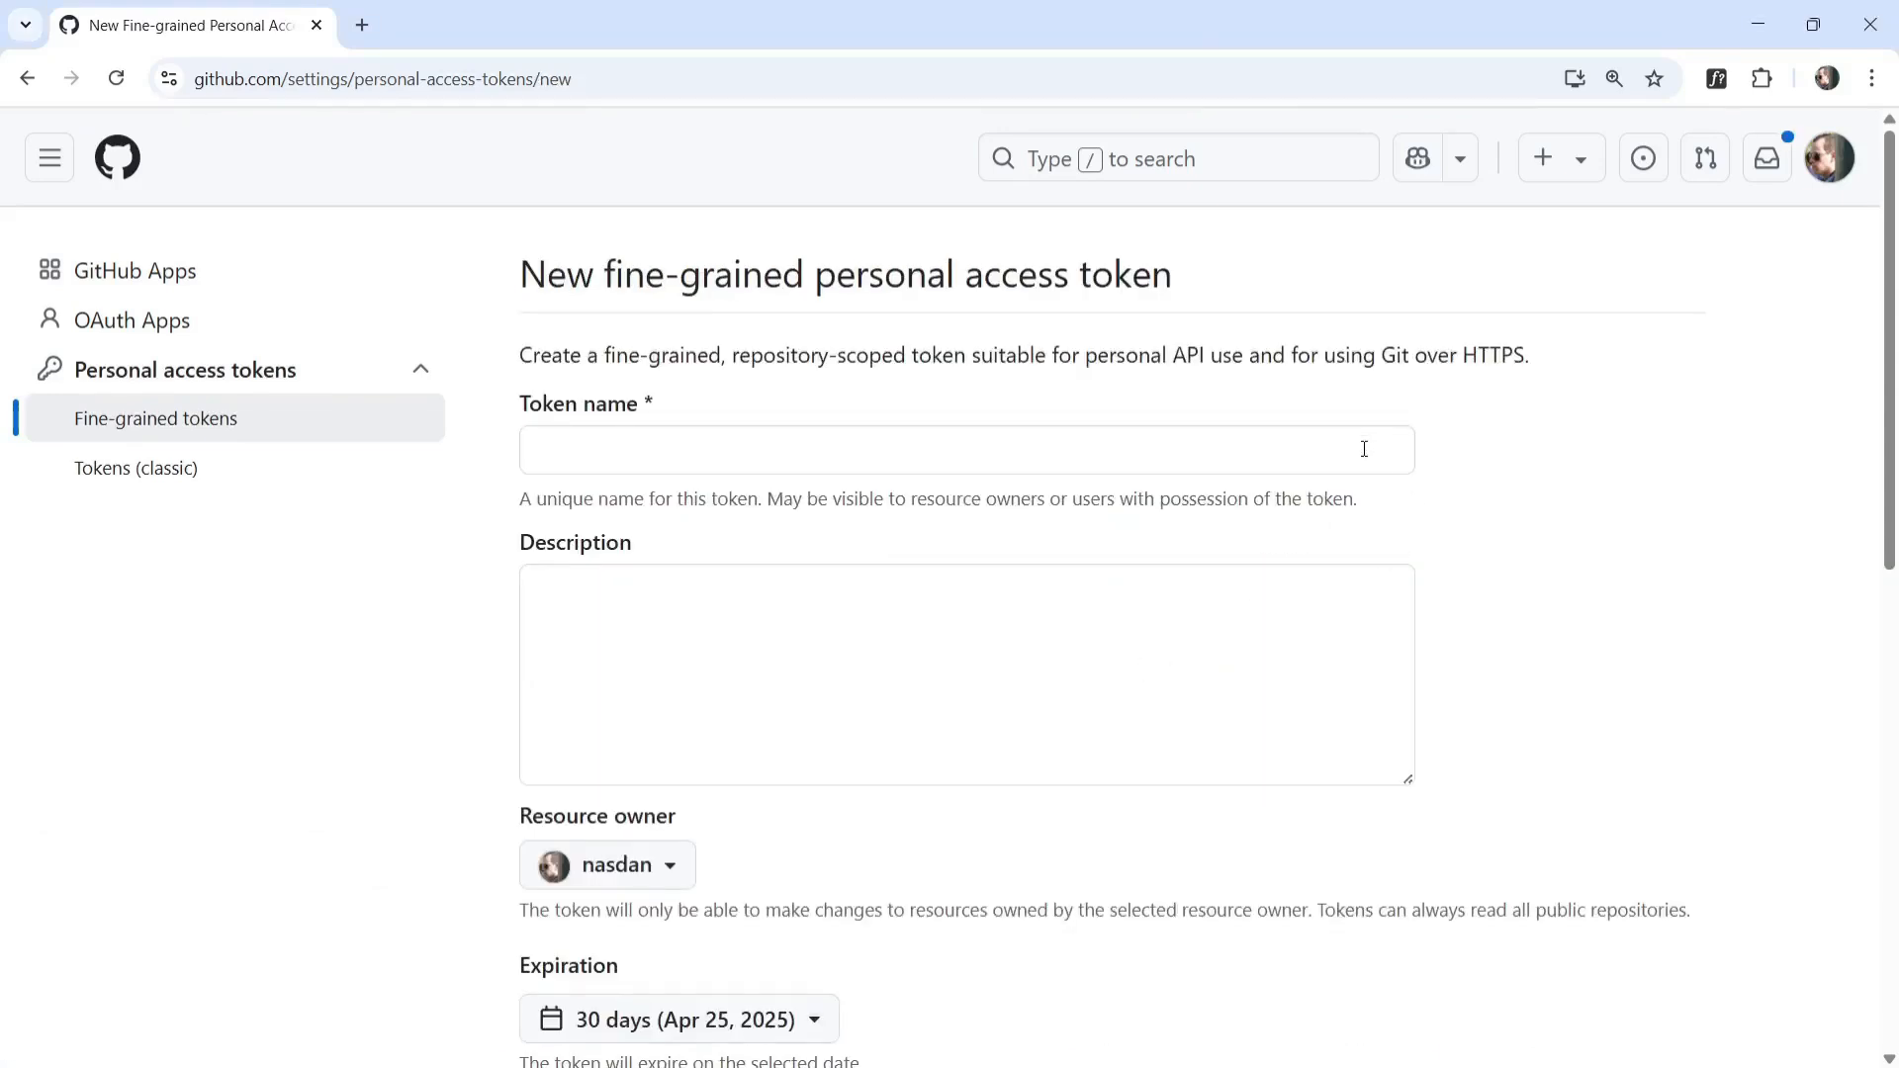
- Name the new fine-grained token deploy-content-island-to-gh-pages
click(1364, 451)
text(depl)
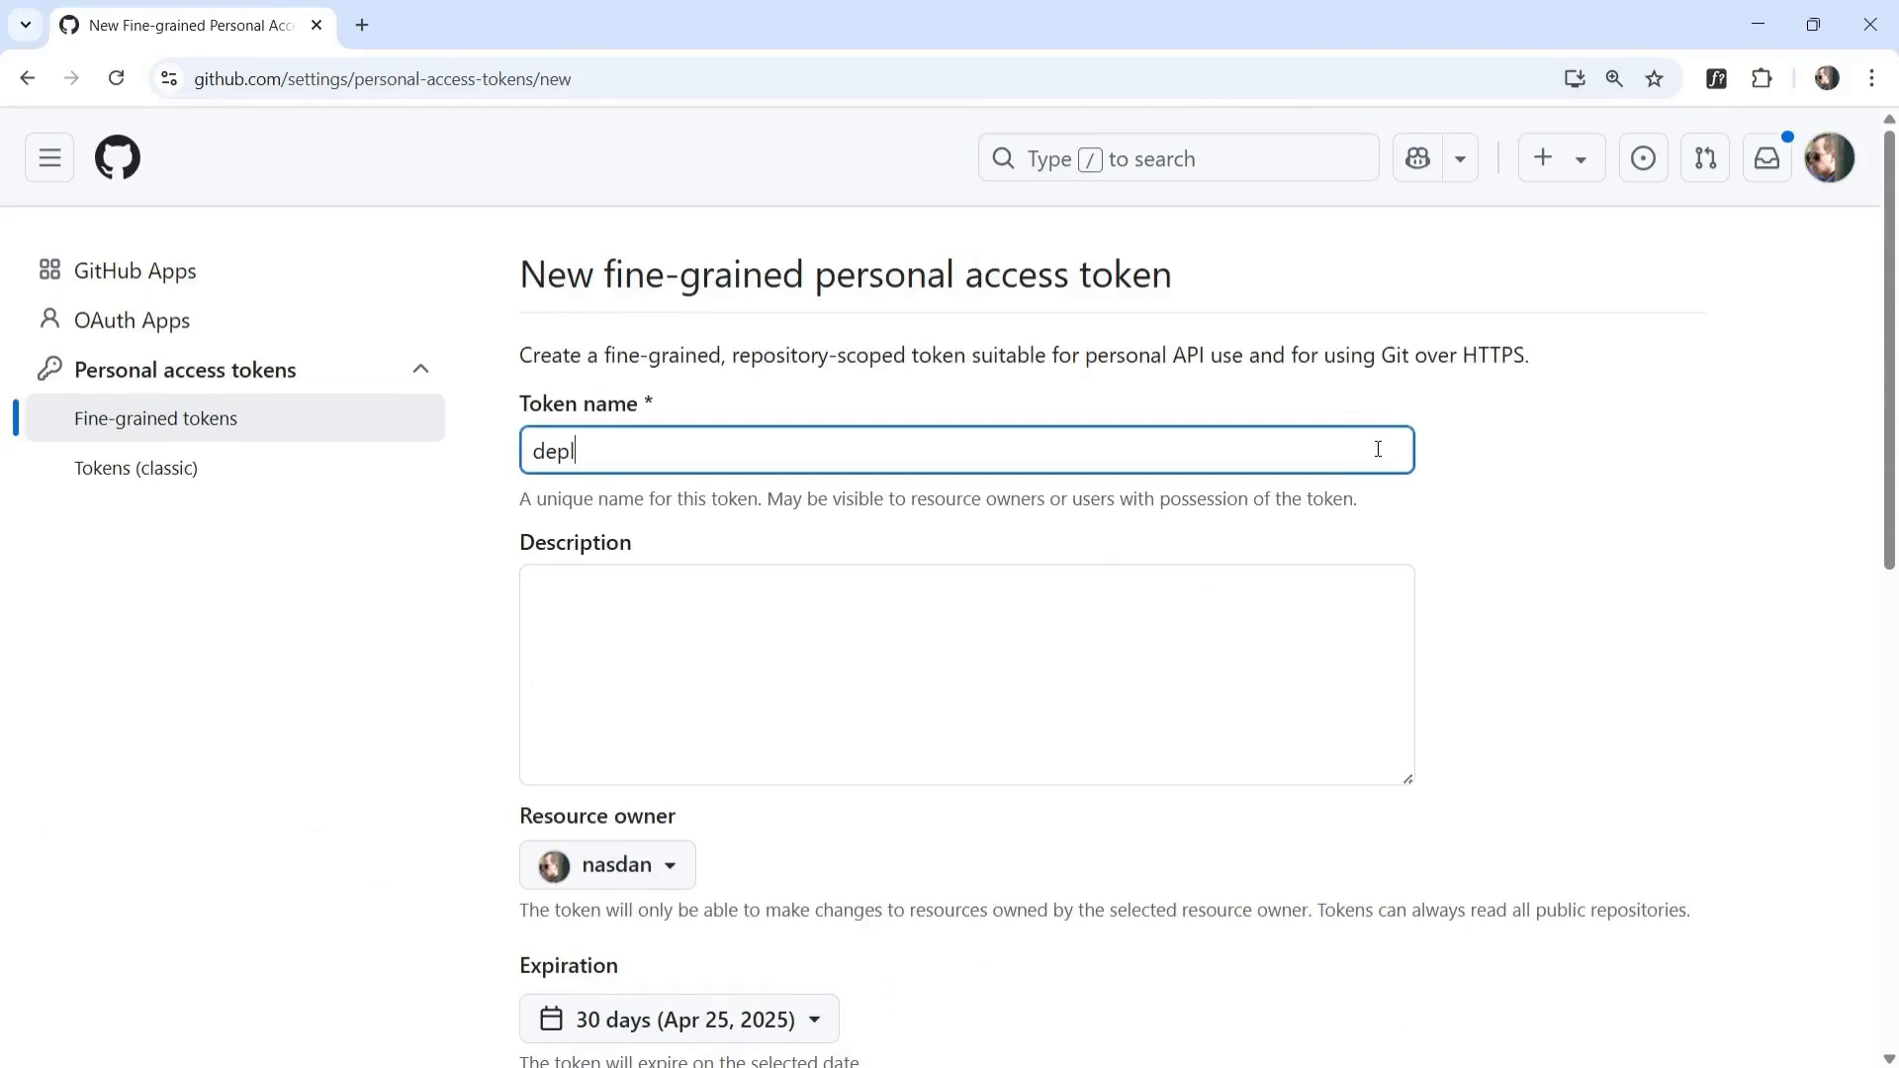
text(oy-content-is)
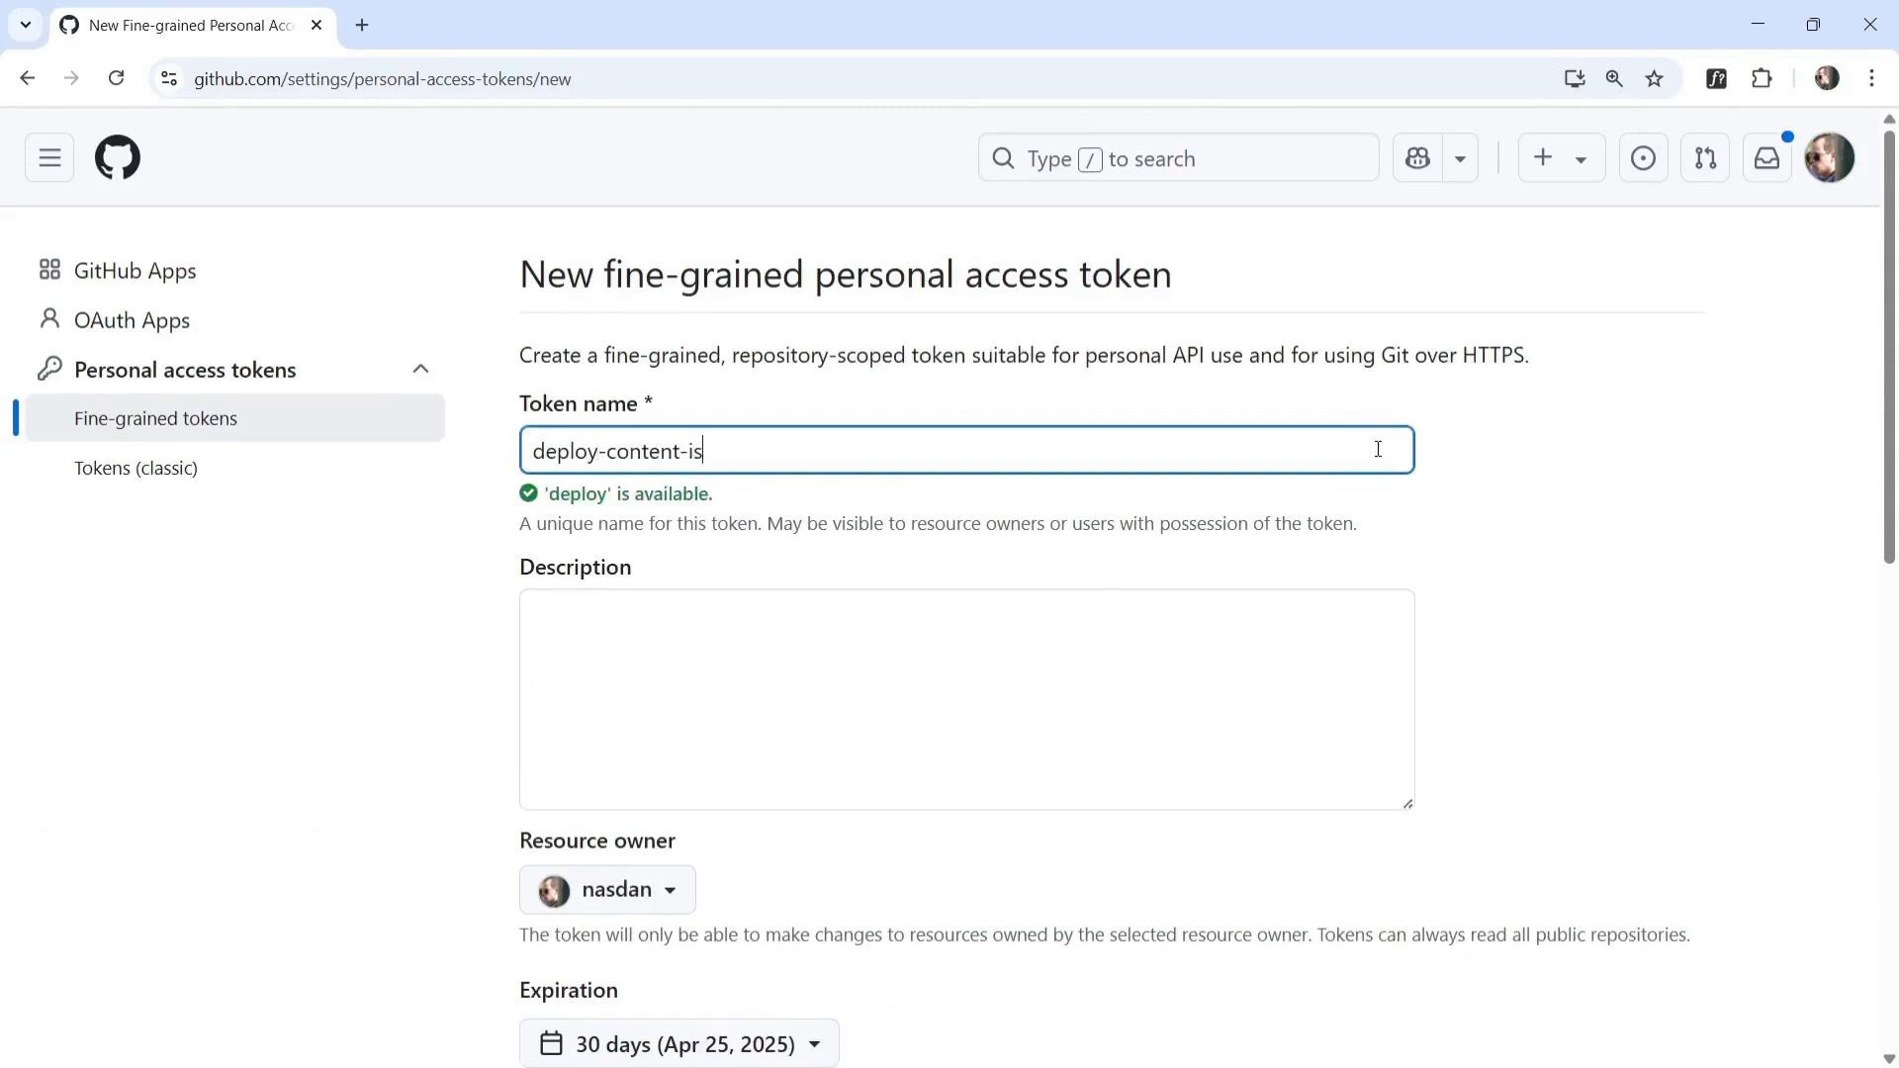
text(land-to-gh-pages)
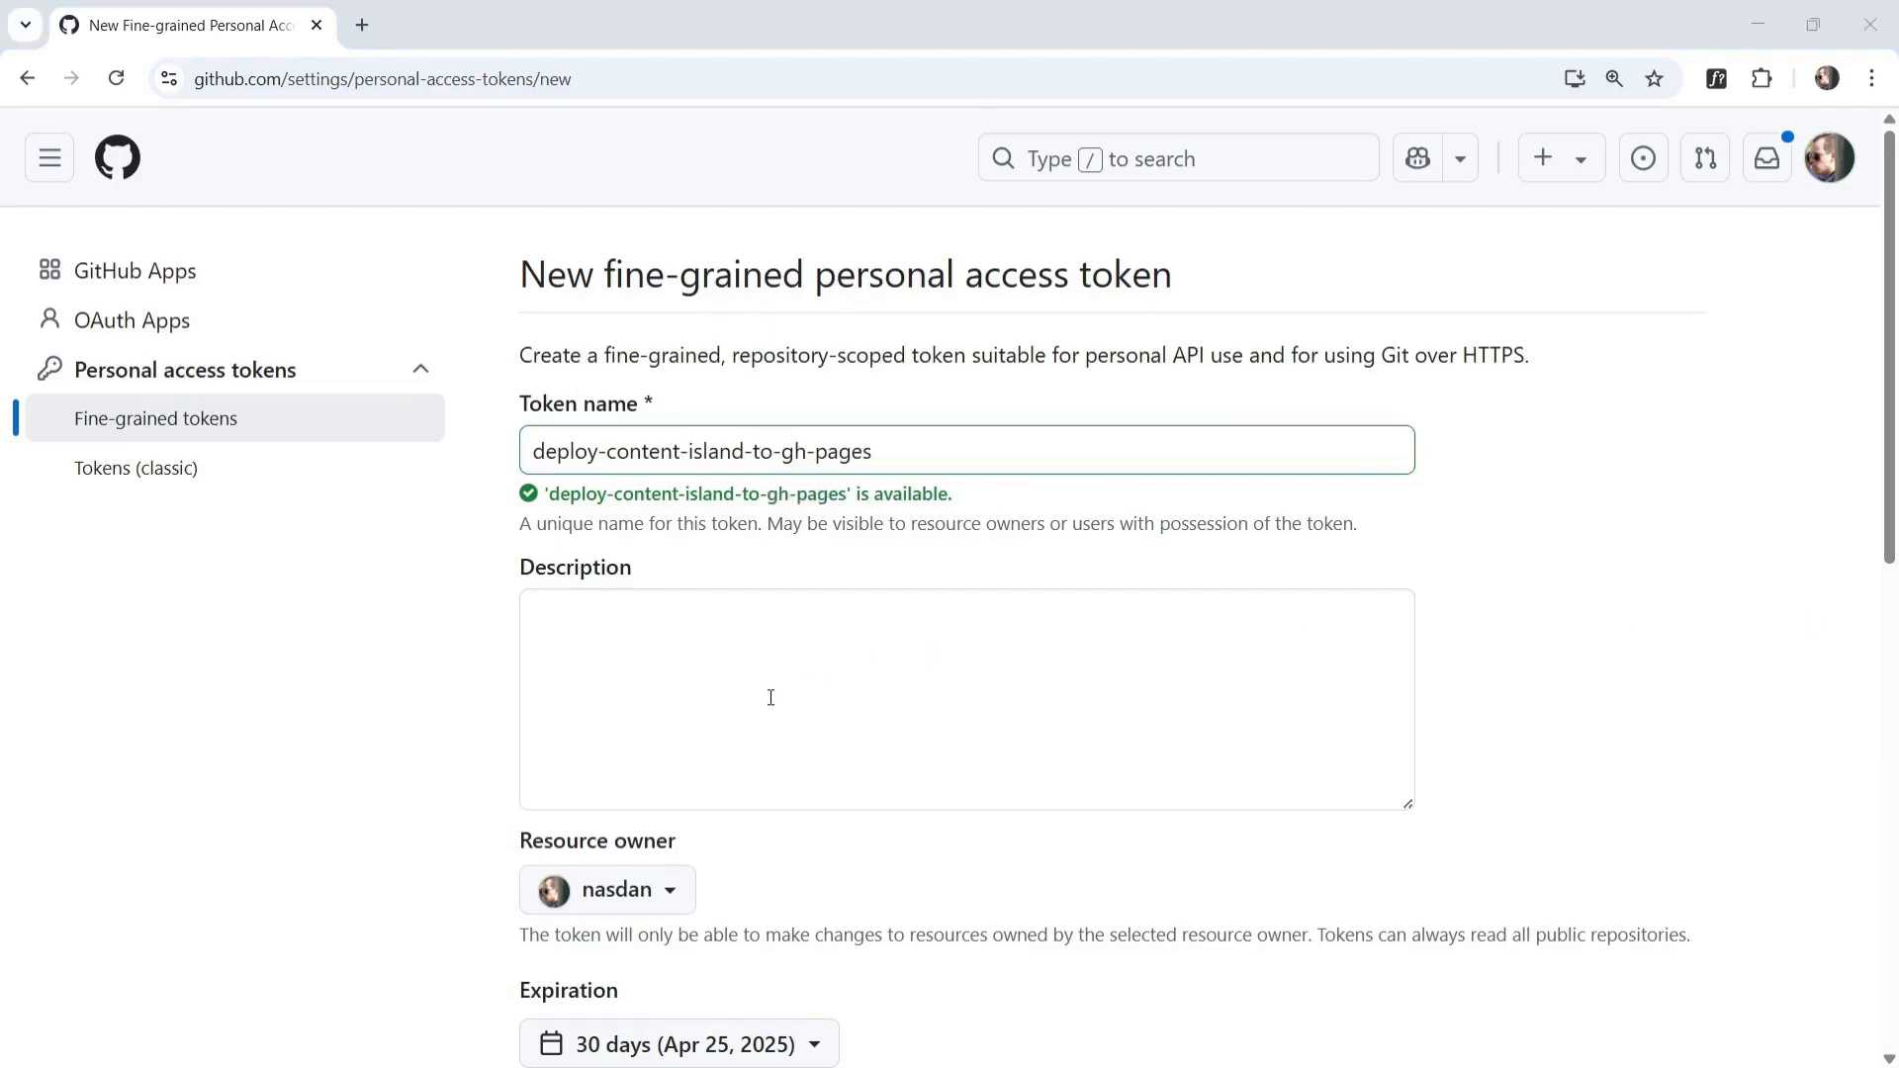
- Set the token's resource owner to the content-island organization
scroll(776, 692, down, 1)
scroll(769, 710, down, 1)
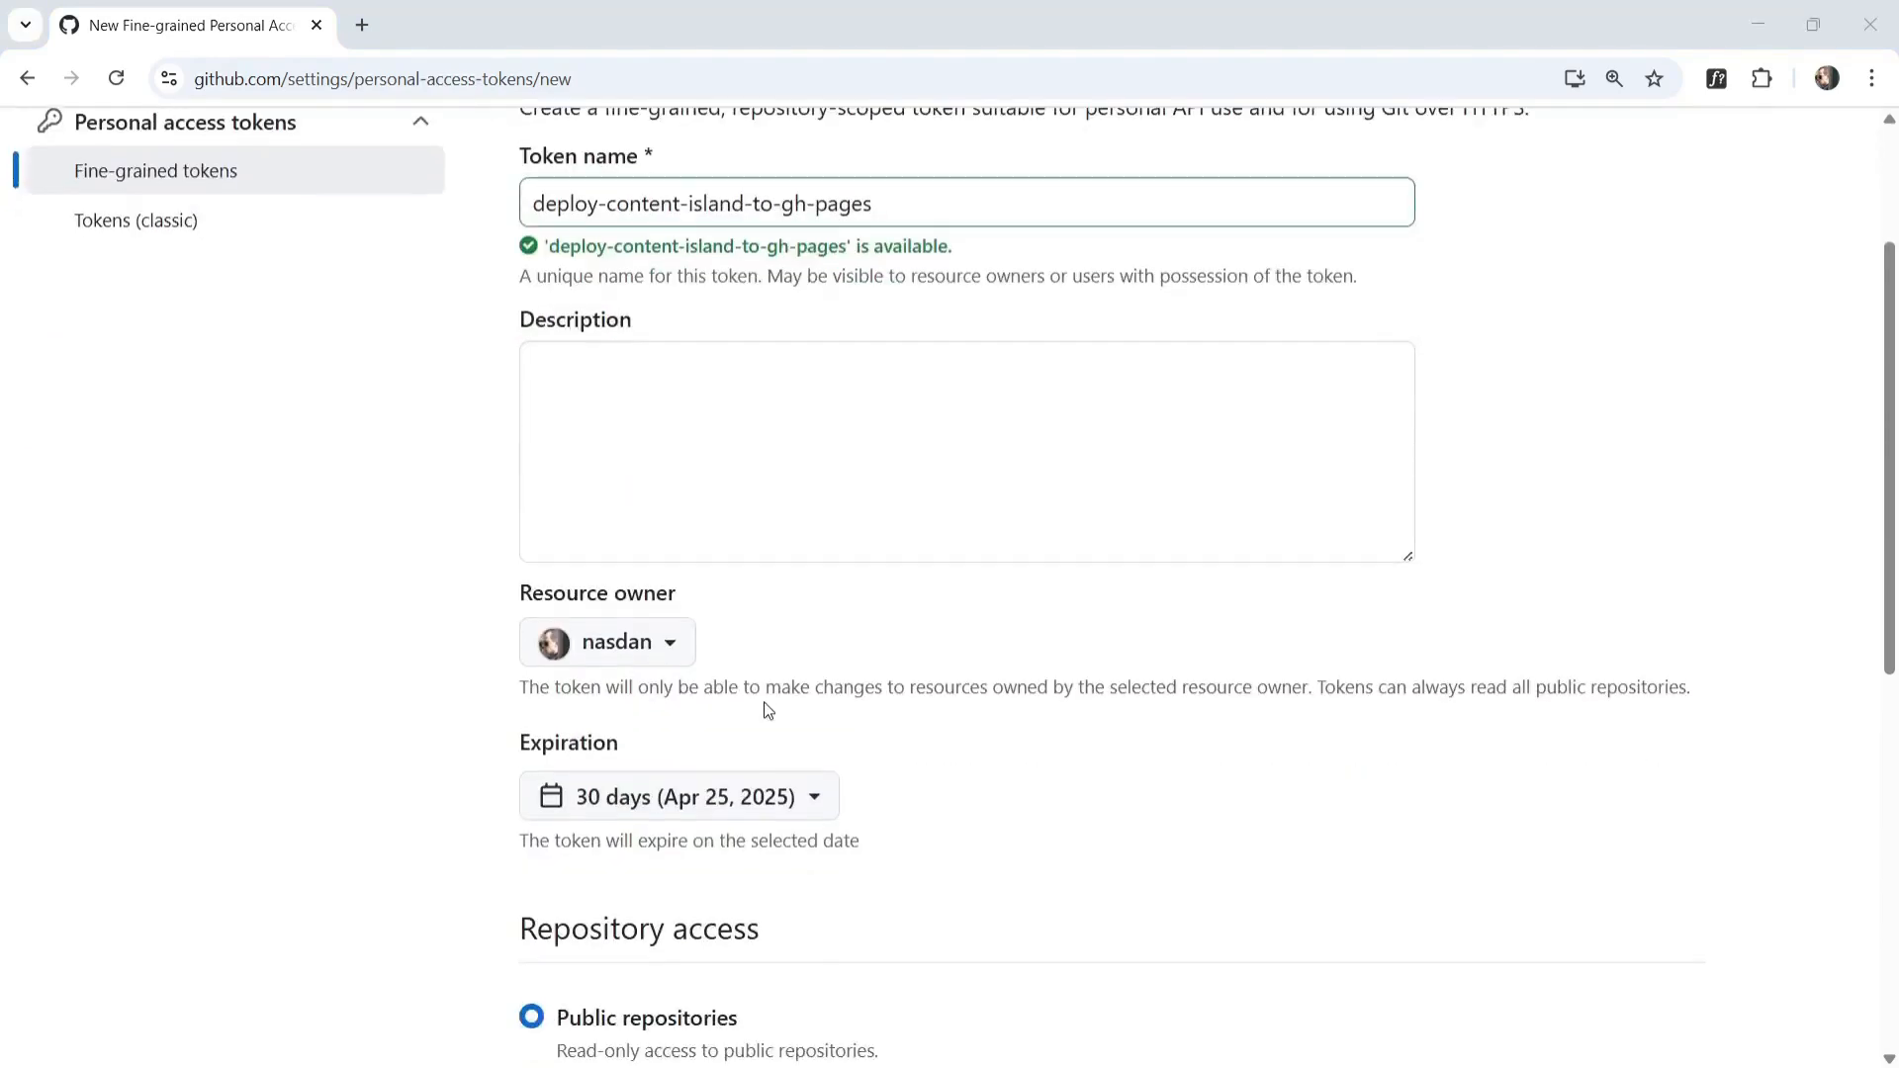
click(654, 651)
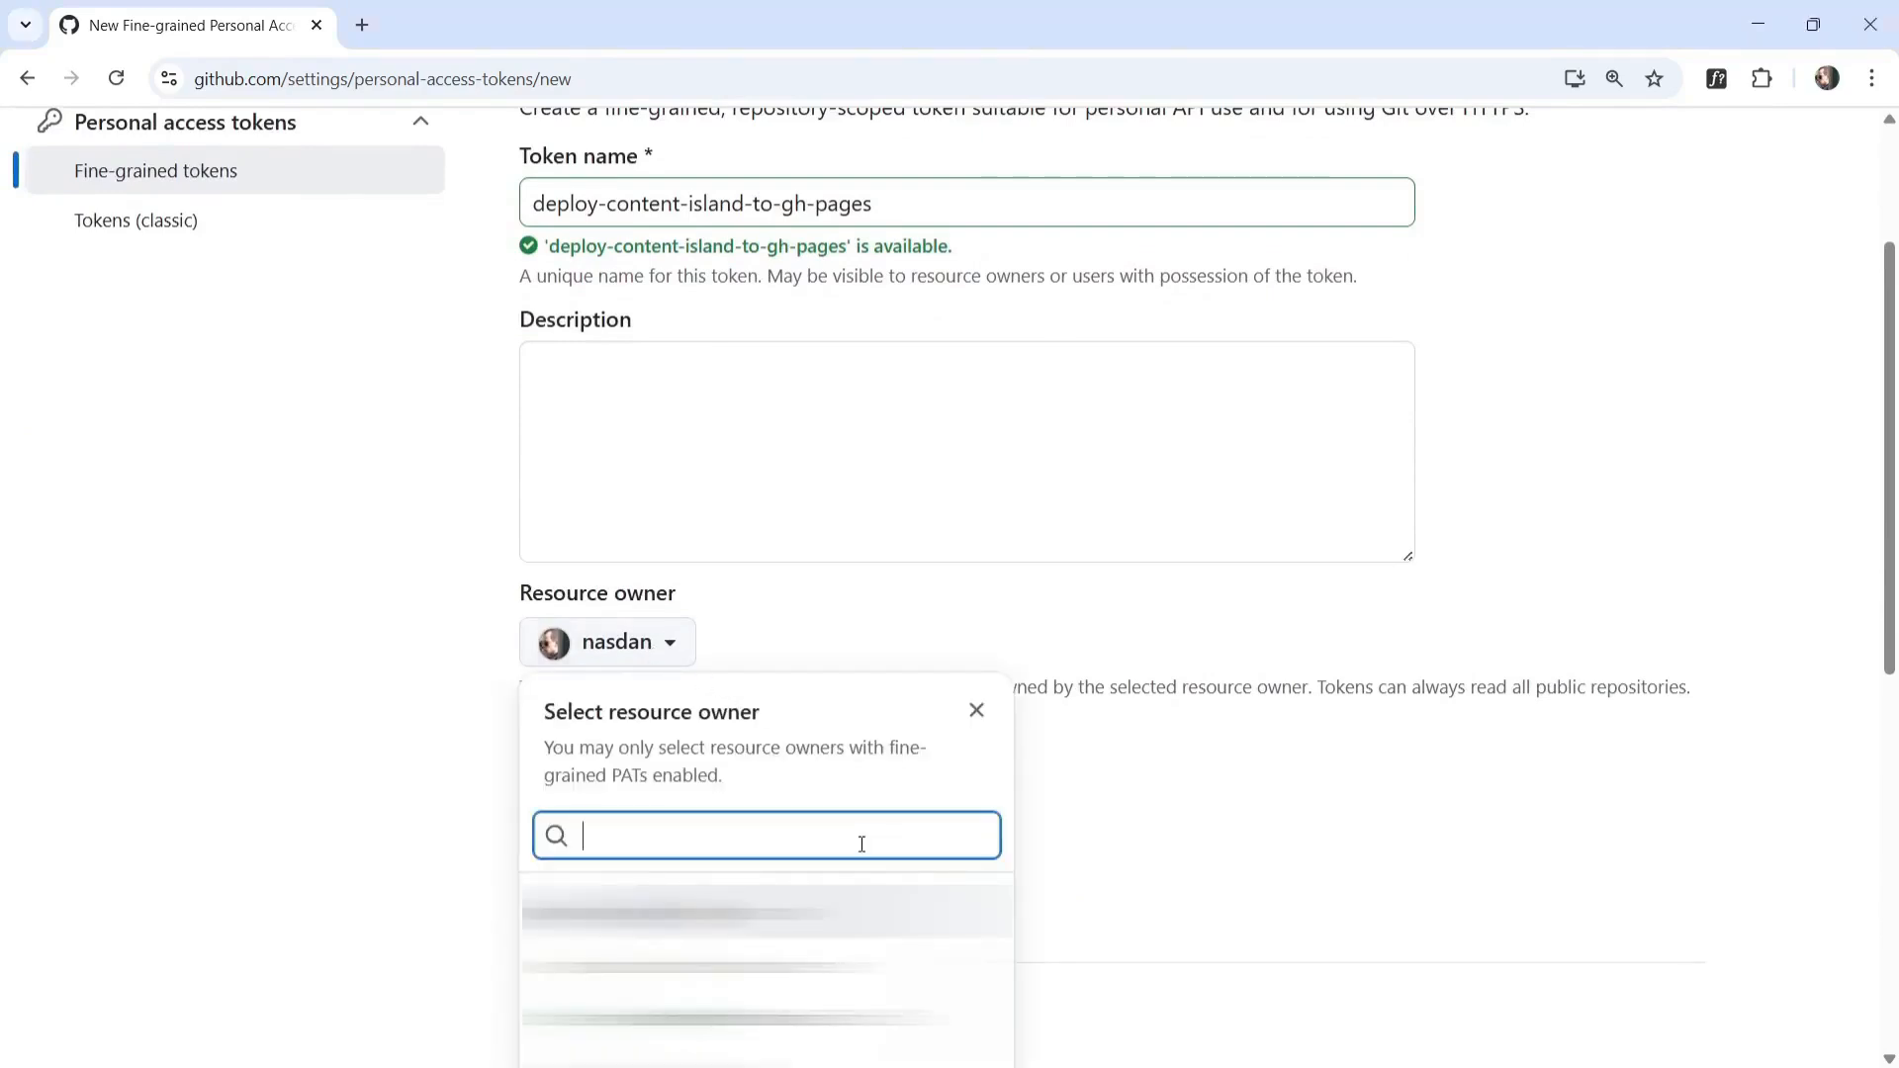
text(con)
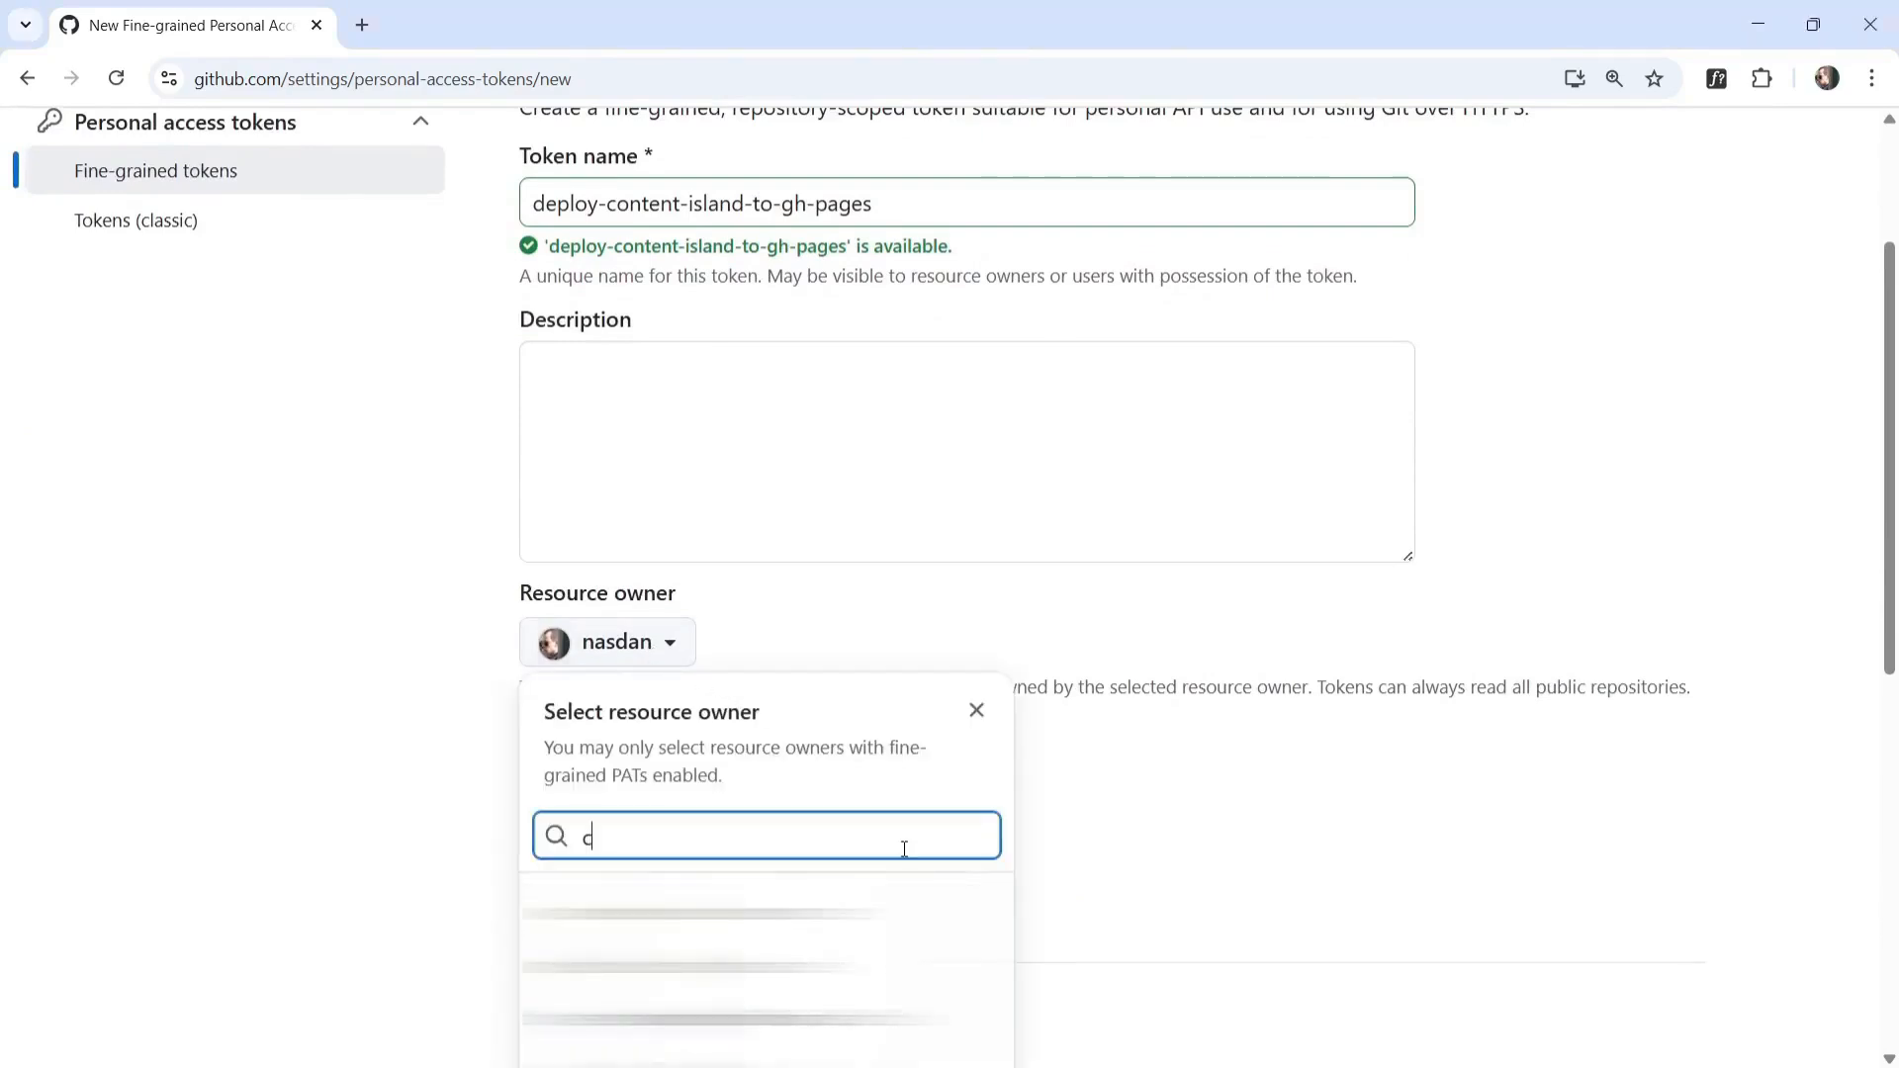
click(764, 922)
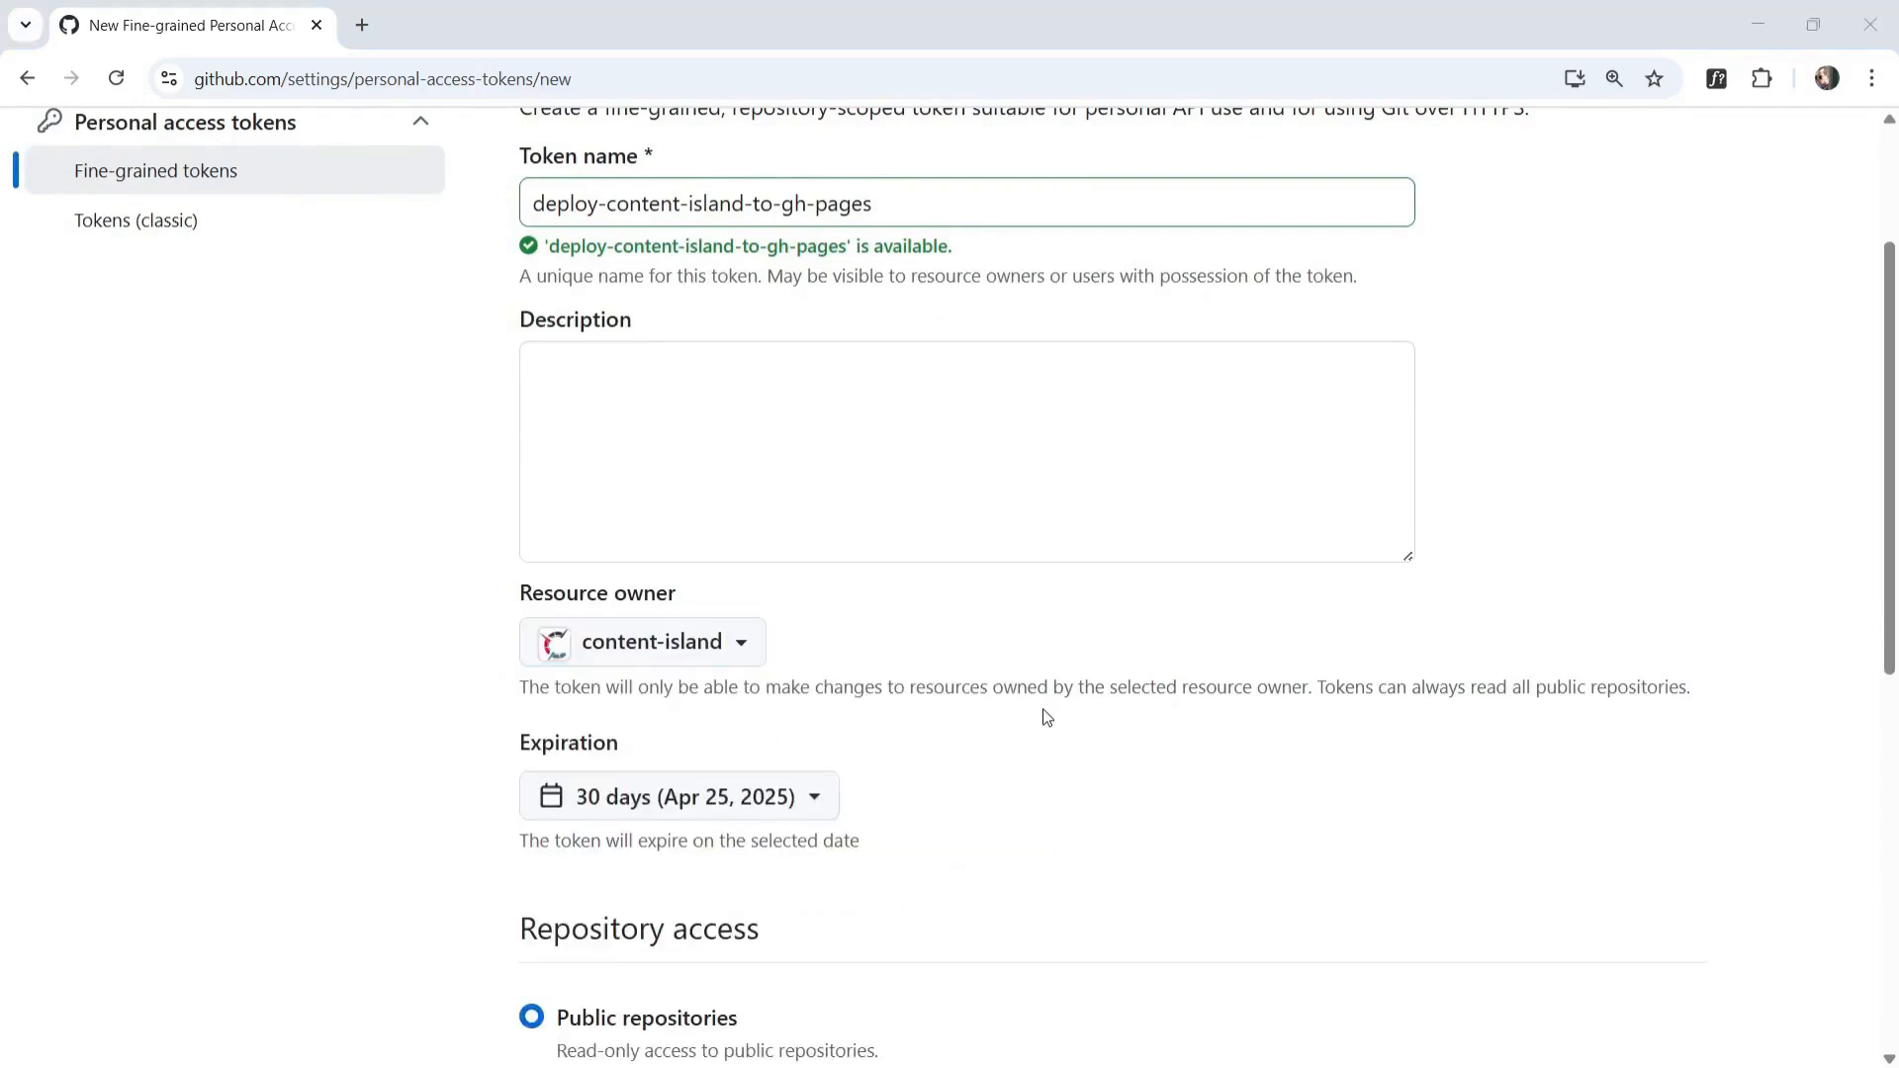
scroll(1042, 716, down, 3)
click(813, 550)
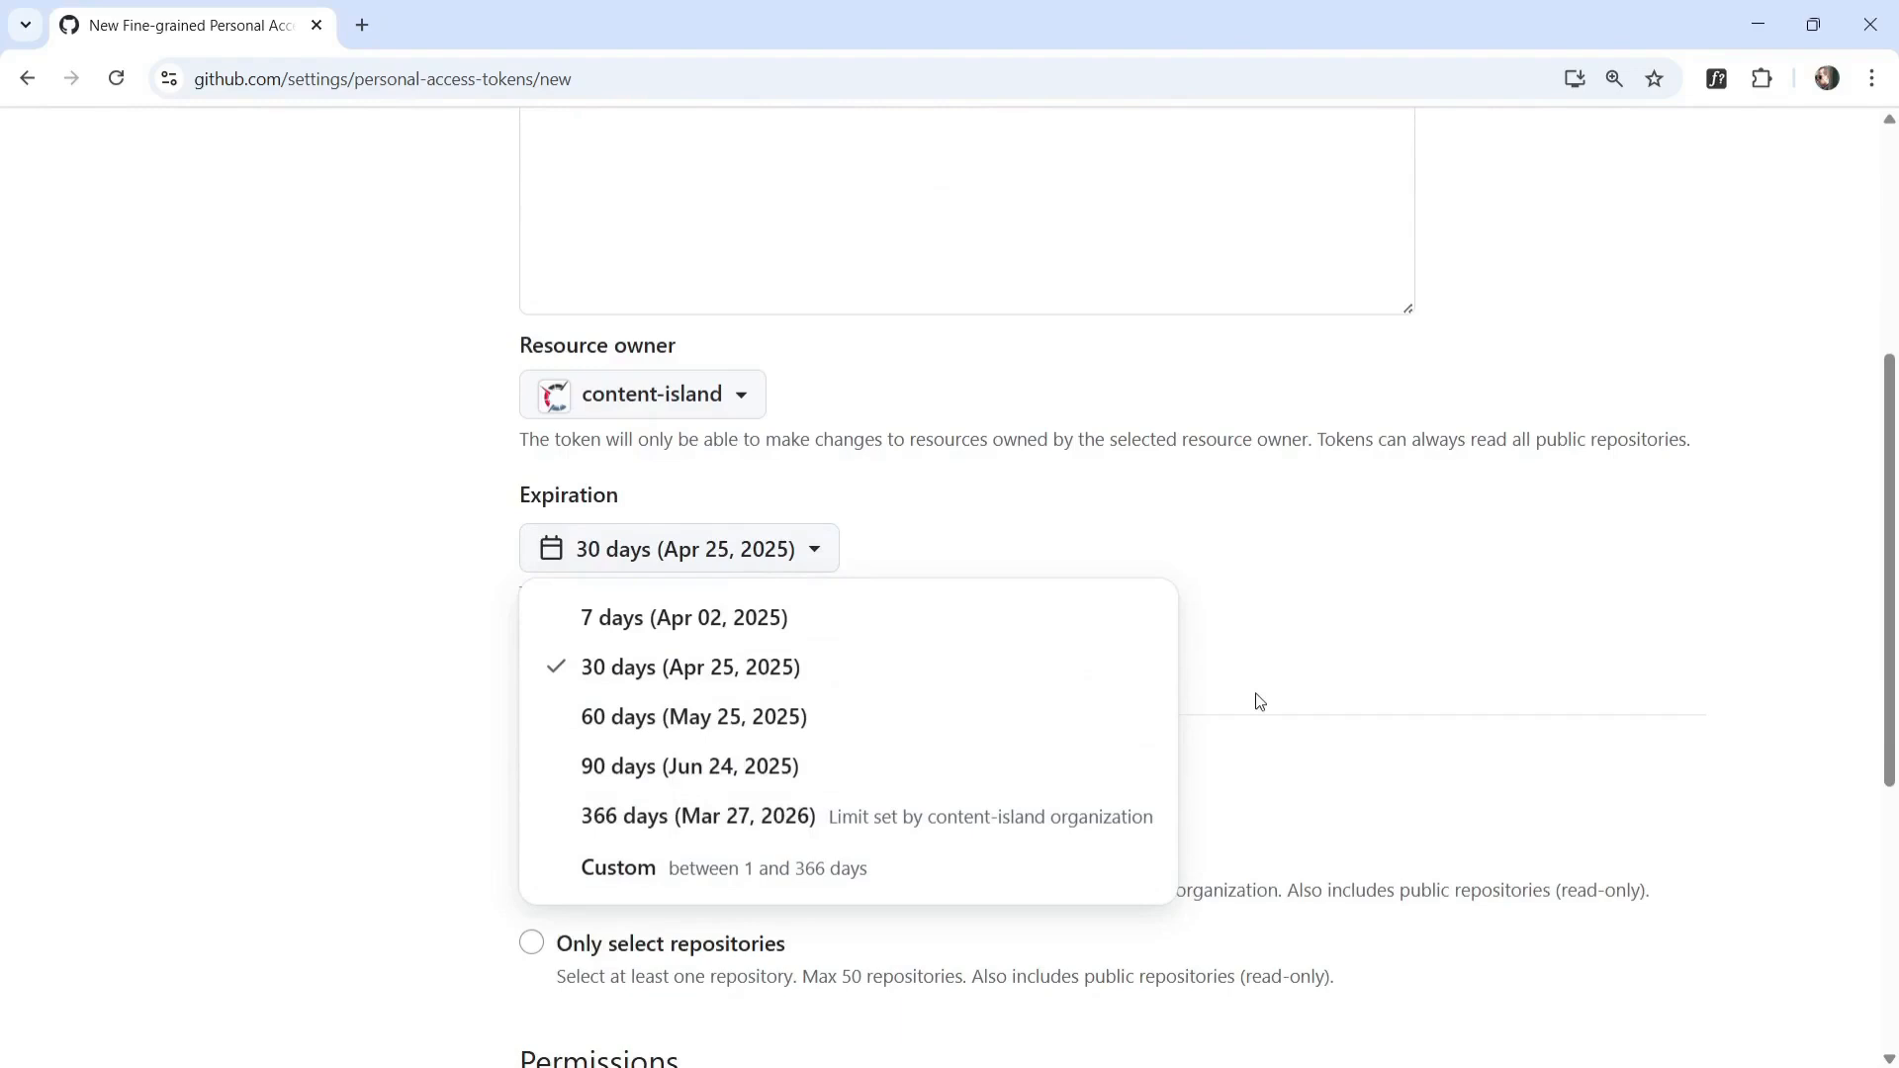
click(1362, 641)
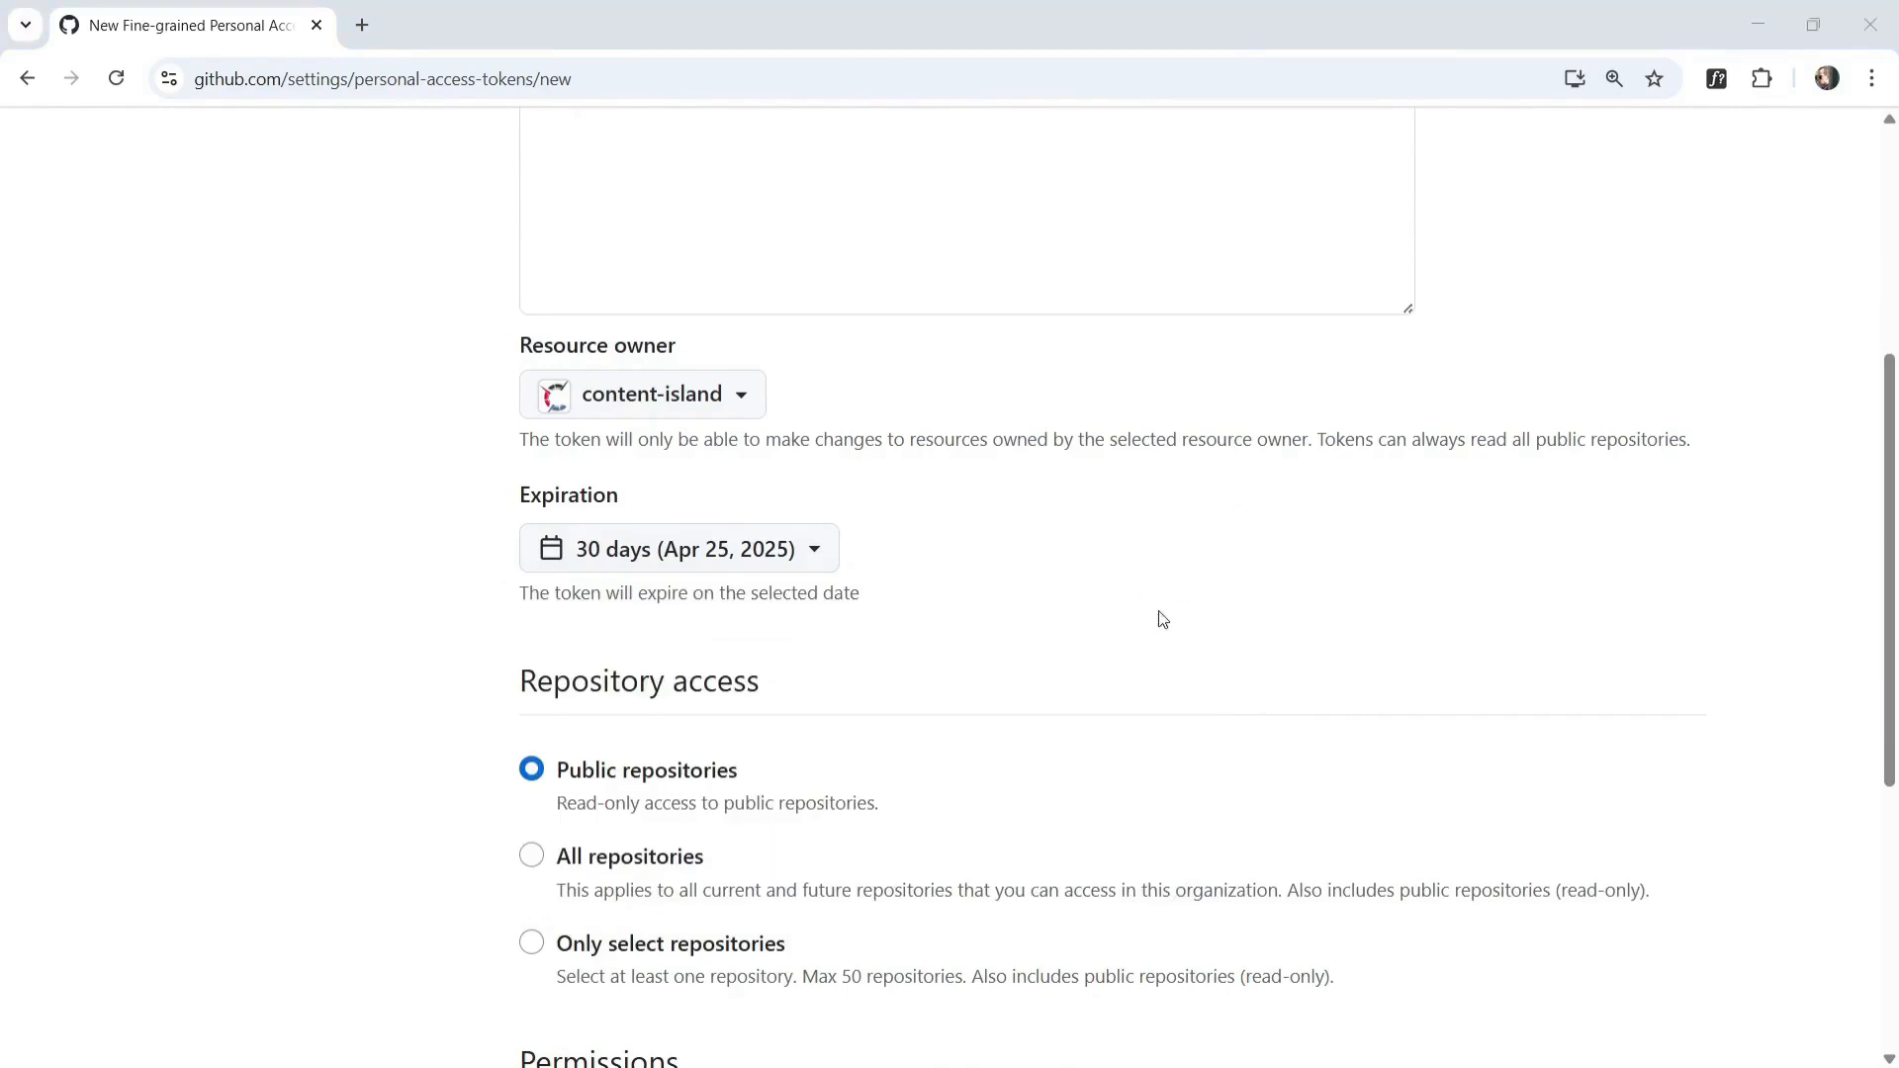
- Restrict the token's repository access to only the content-island/get-started-github-web-hook repository
scroll(1200, 636, down, 3)
click(687, 706)
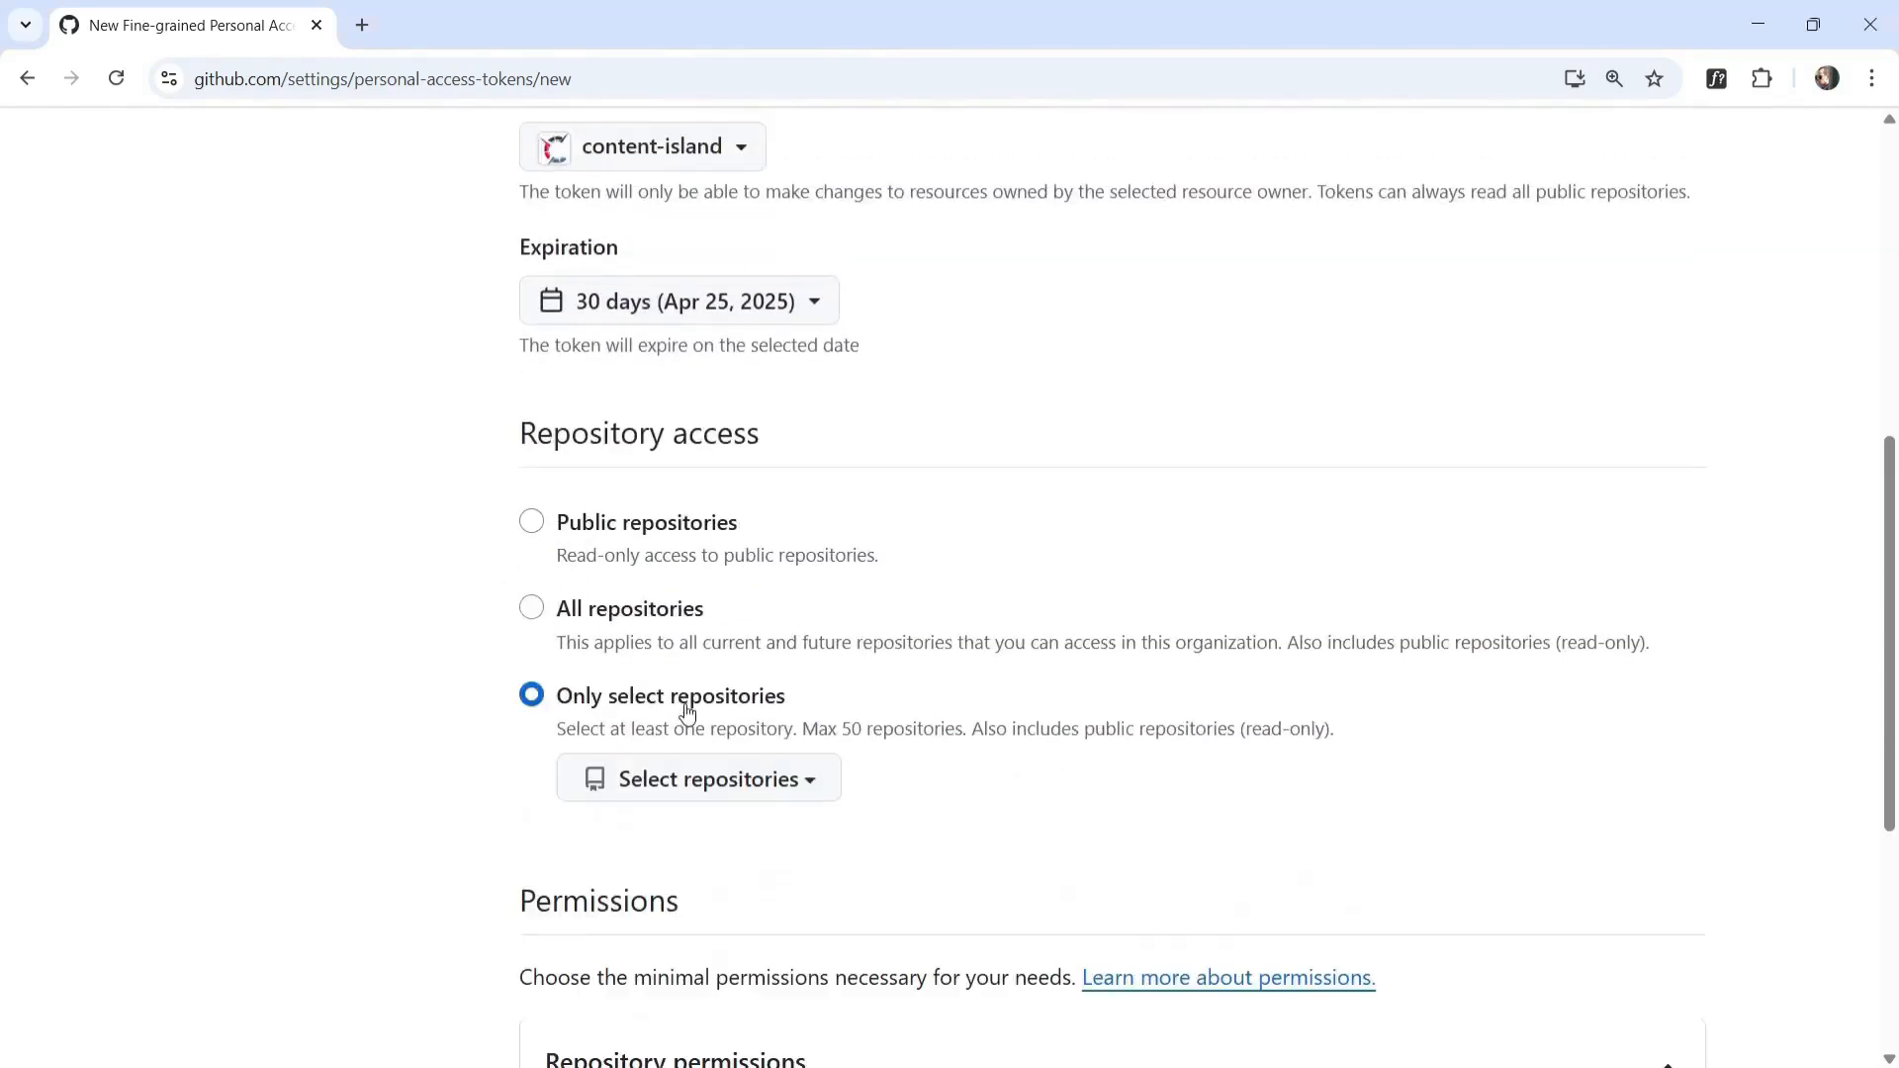
click(768, 782)
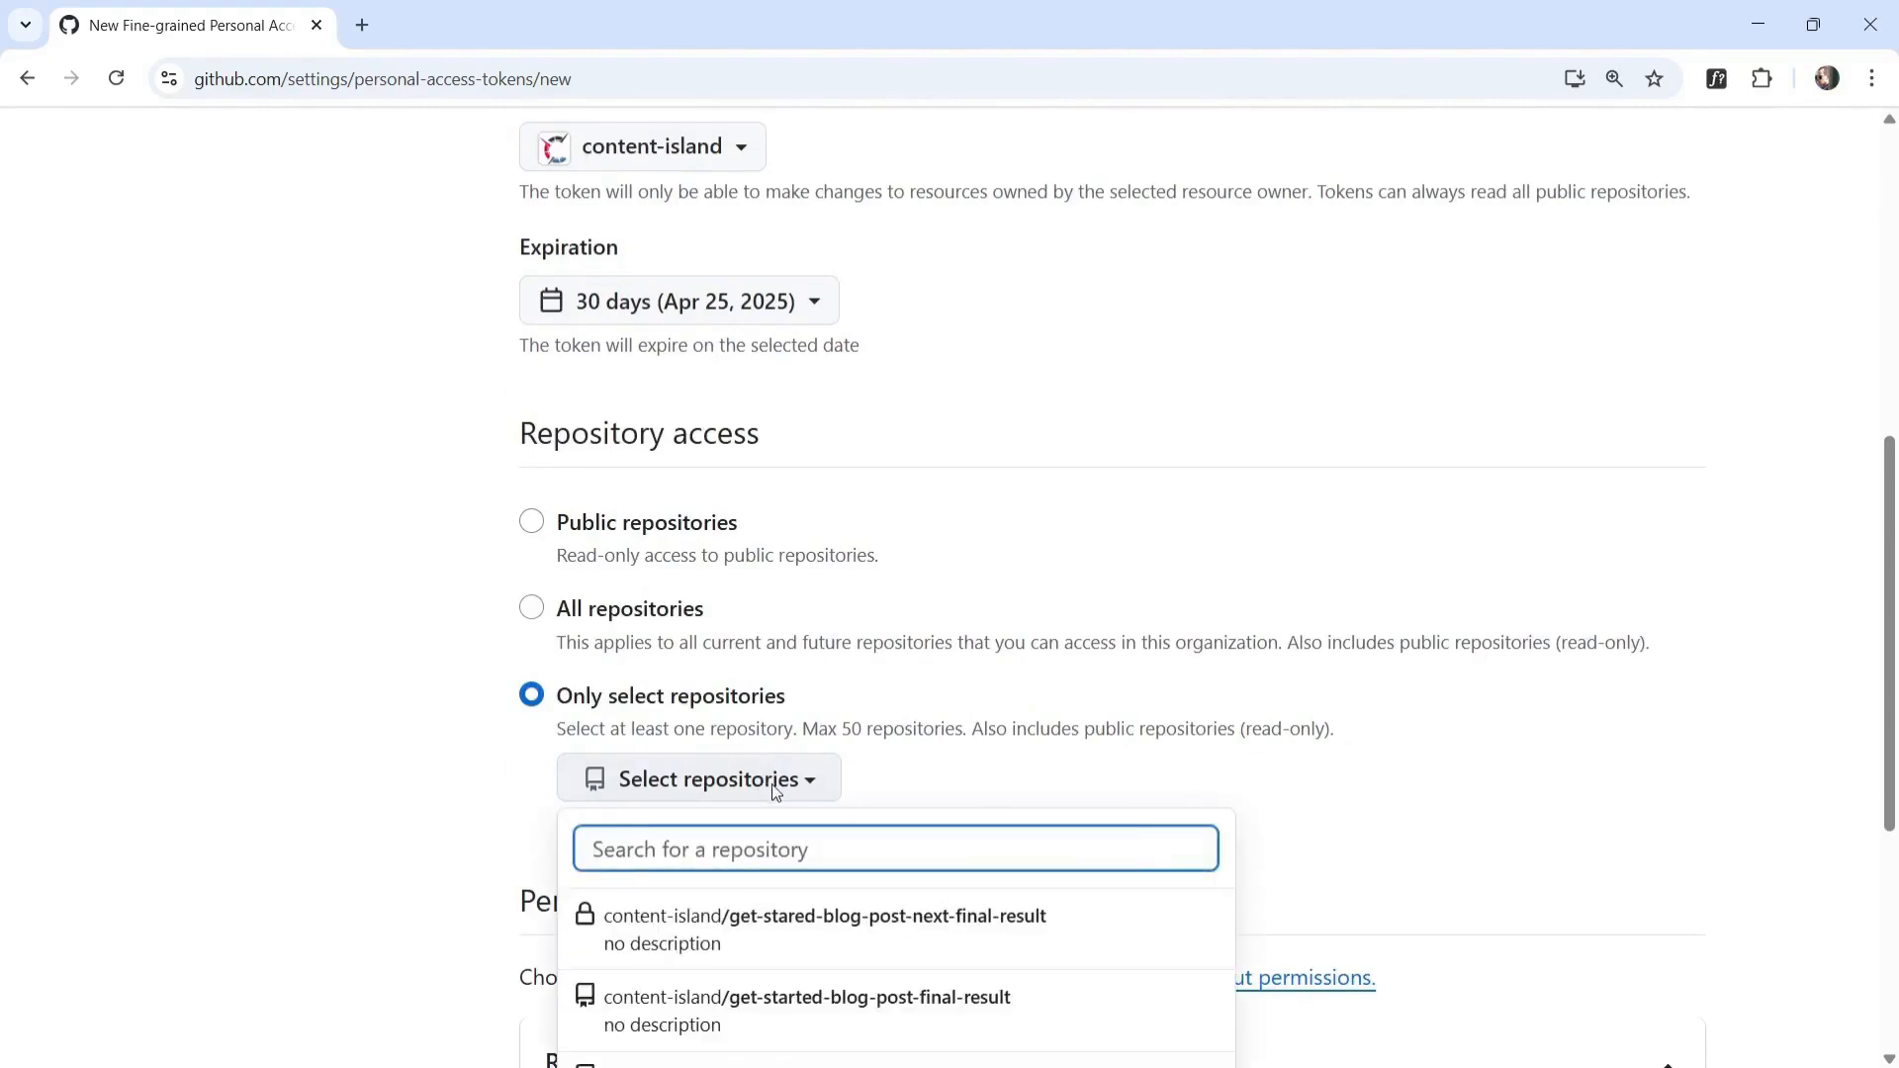
text(web)
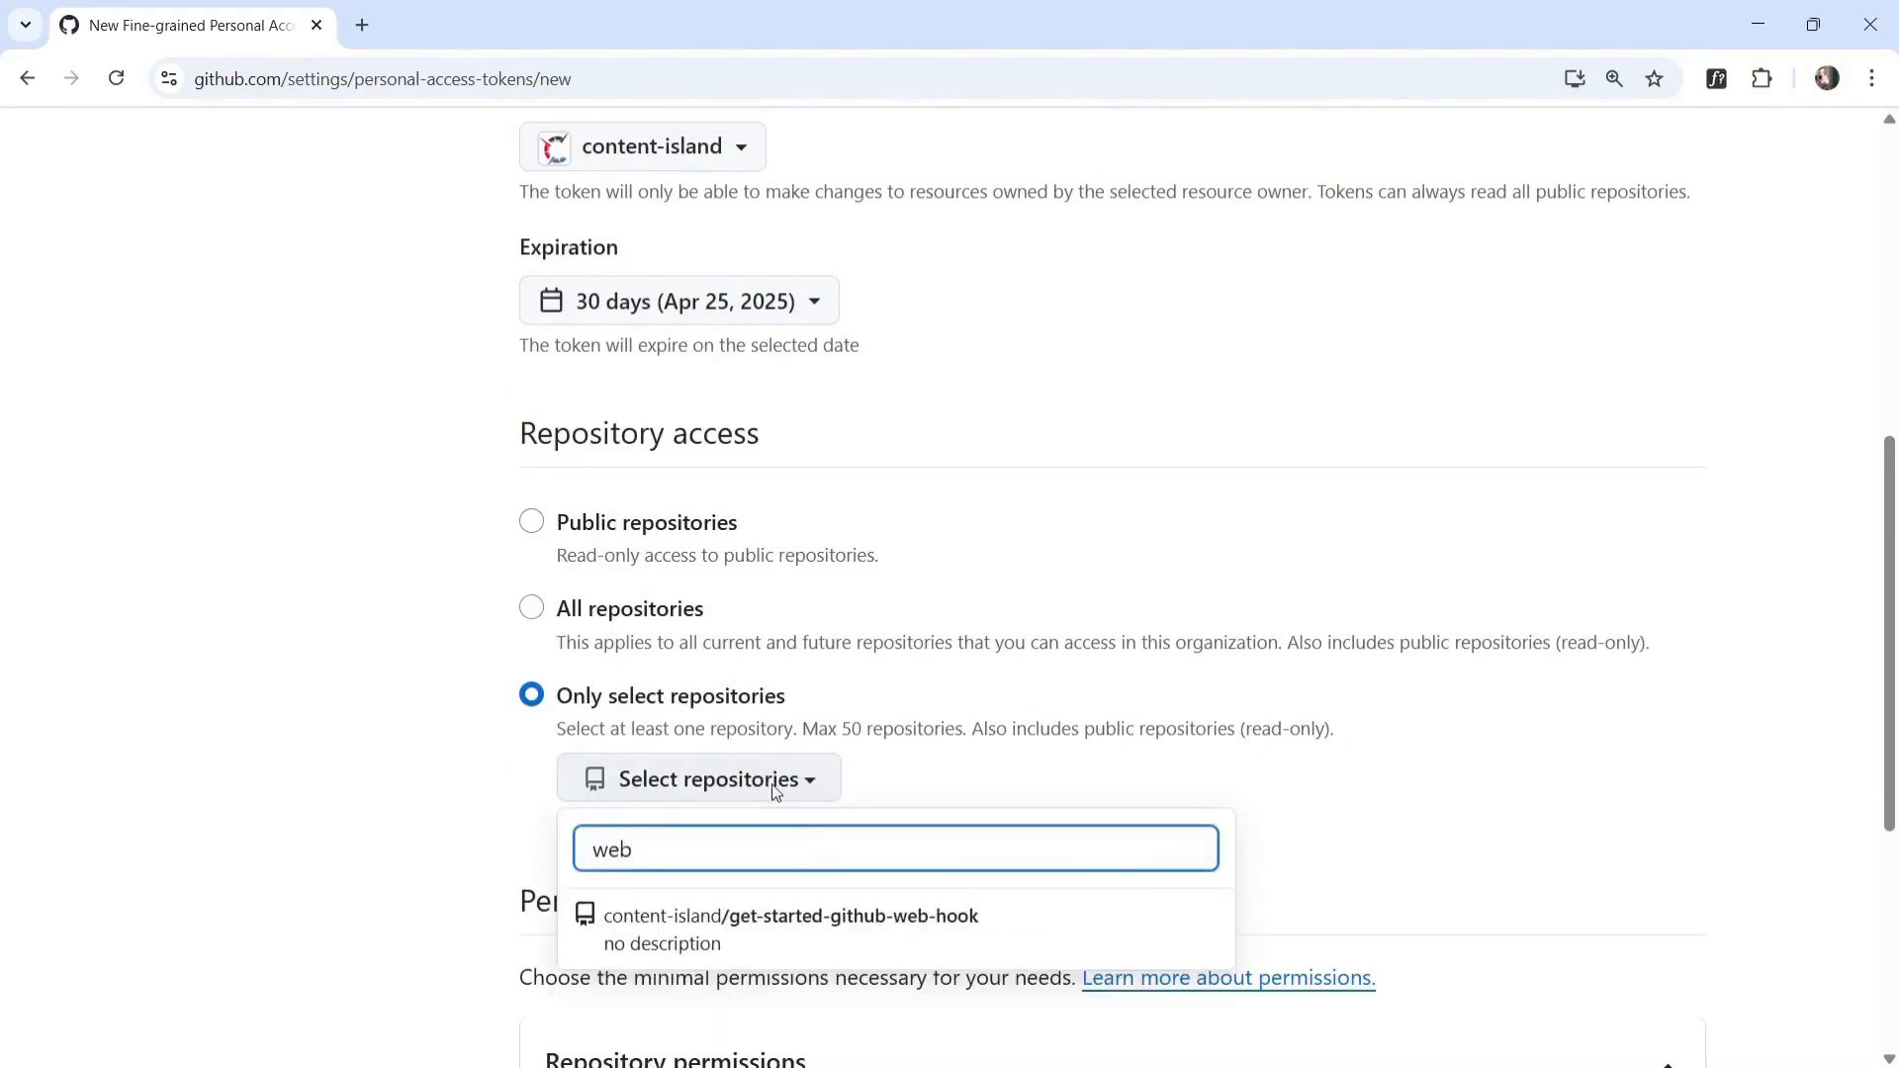
click(1032, 941)
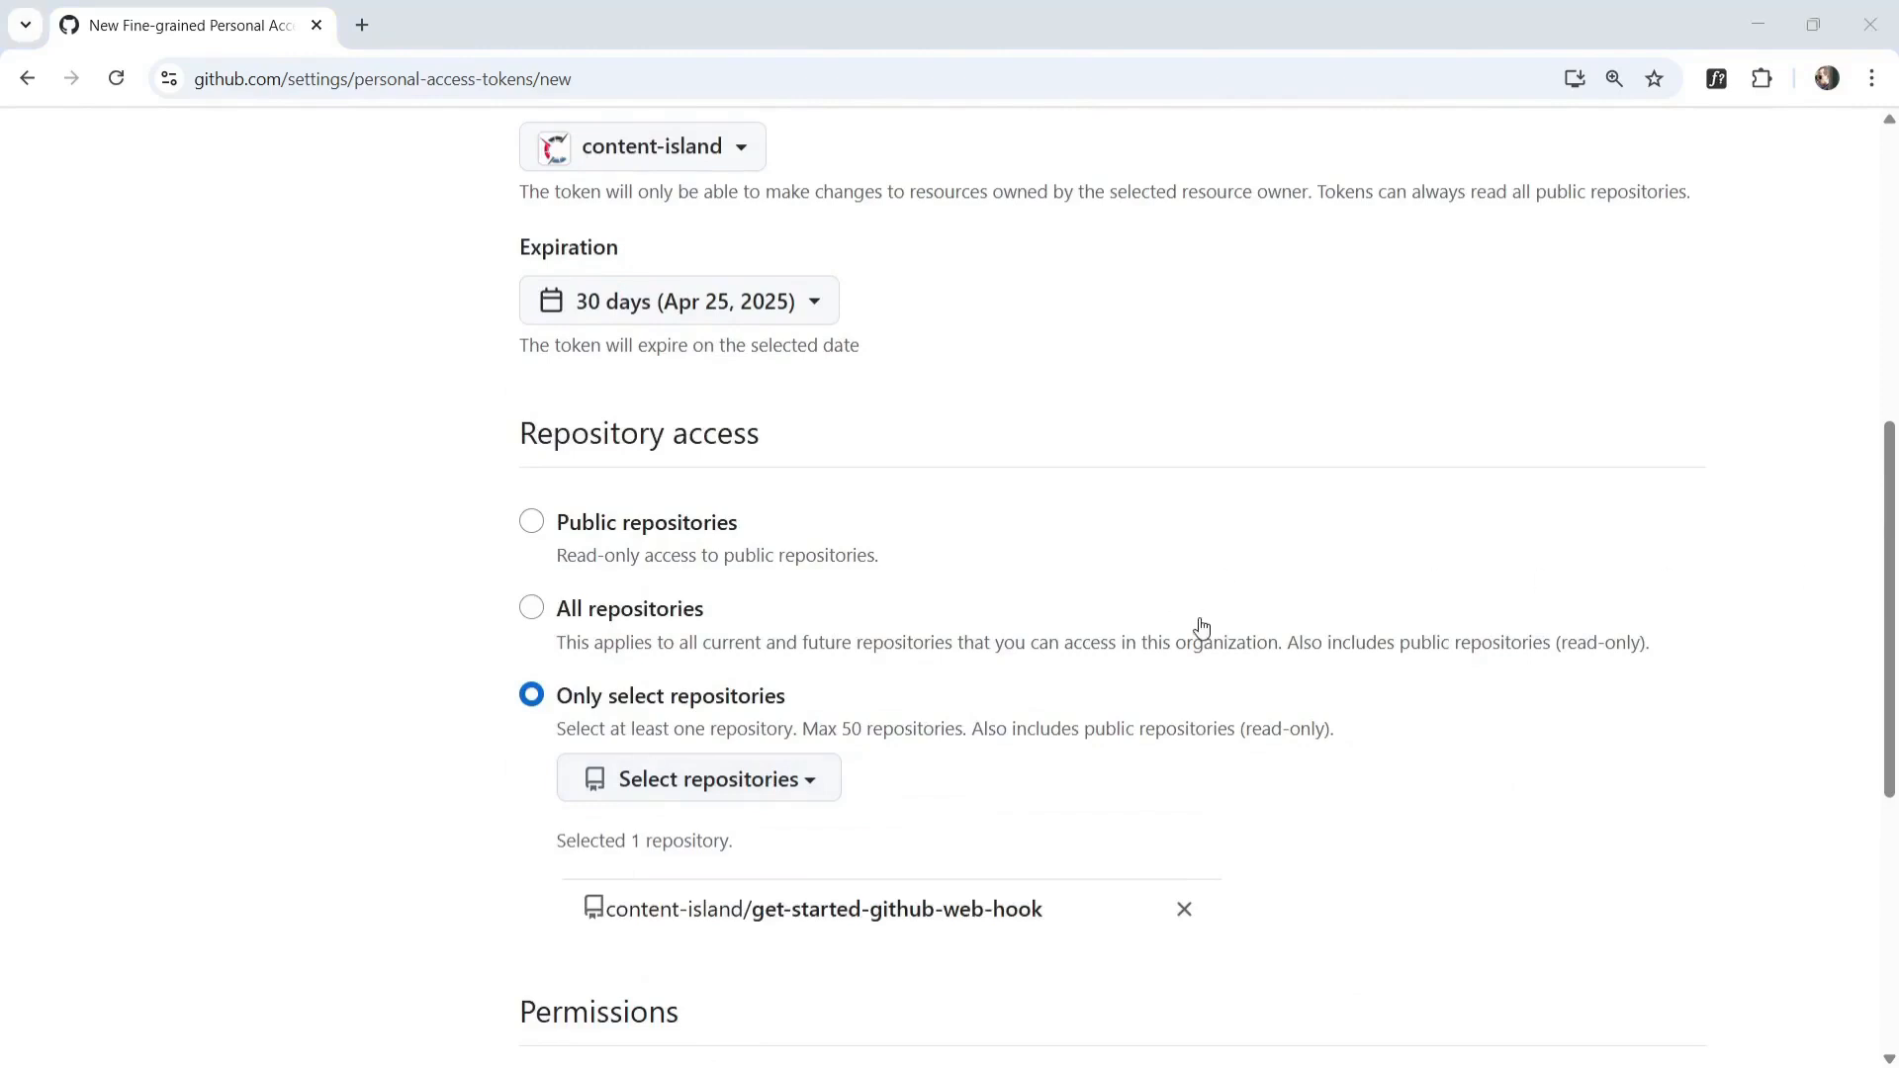
- Grant the token Read and write access to Contents in the repository permissions
scroll(1203, 629, down, 2)
scroll(1203, 629, down, 3)
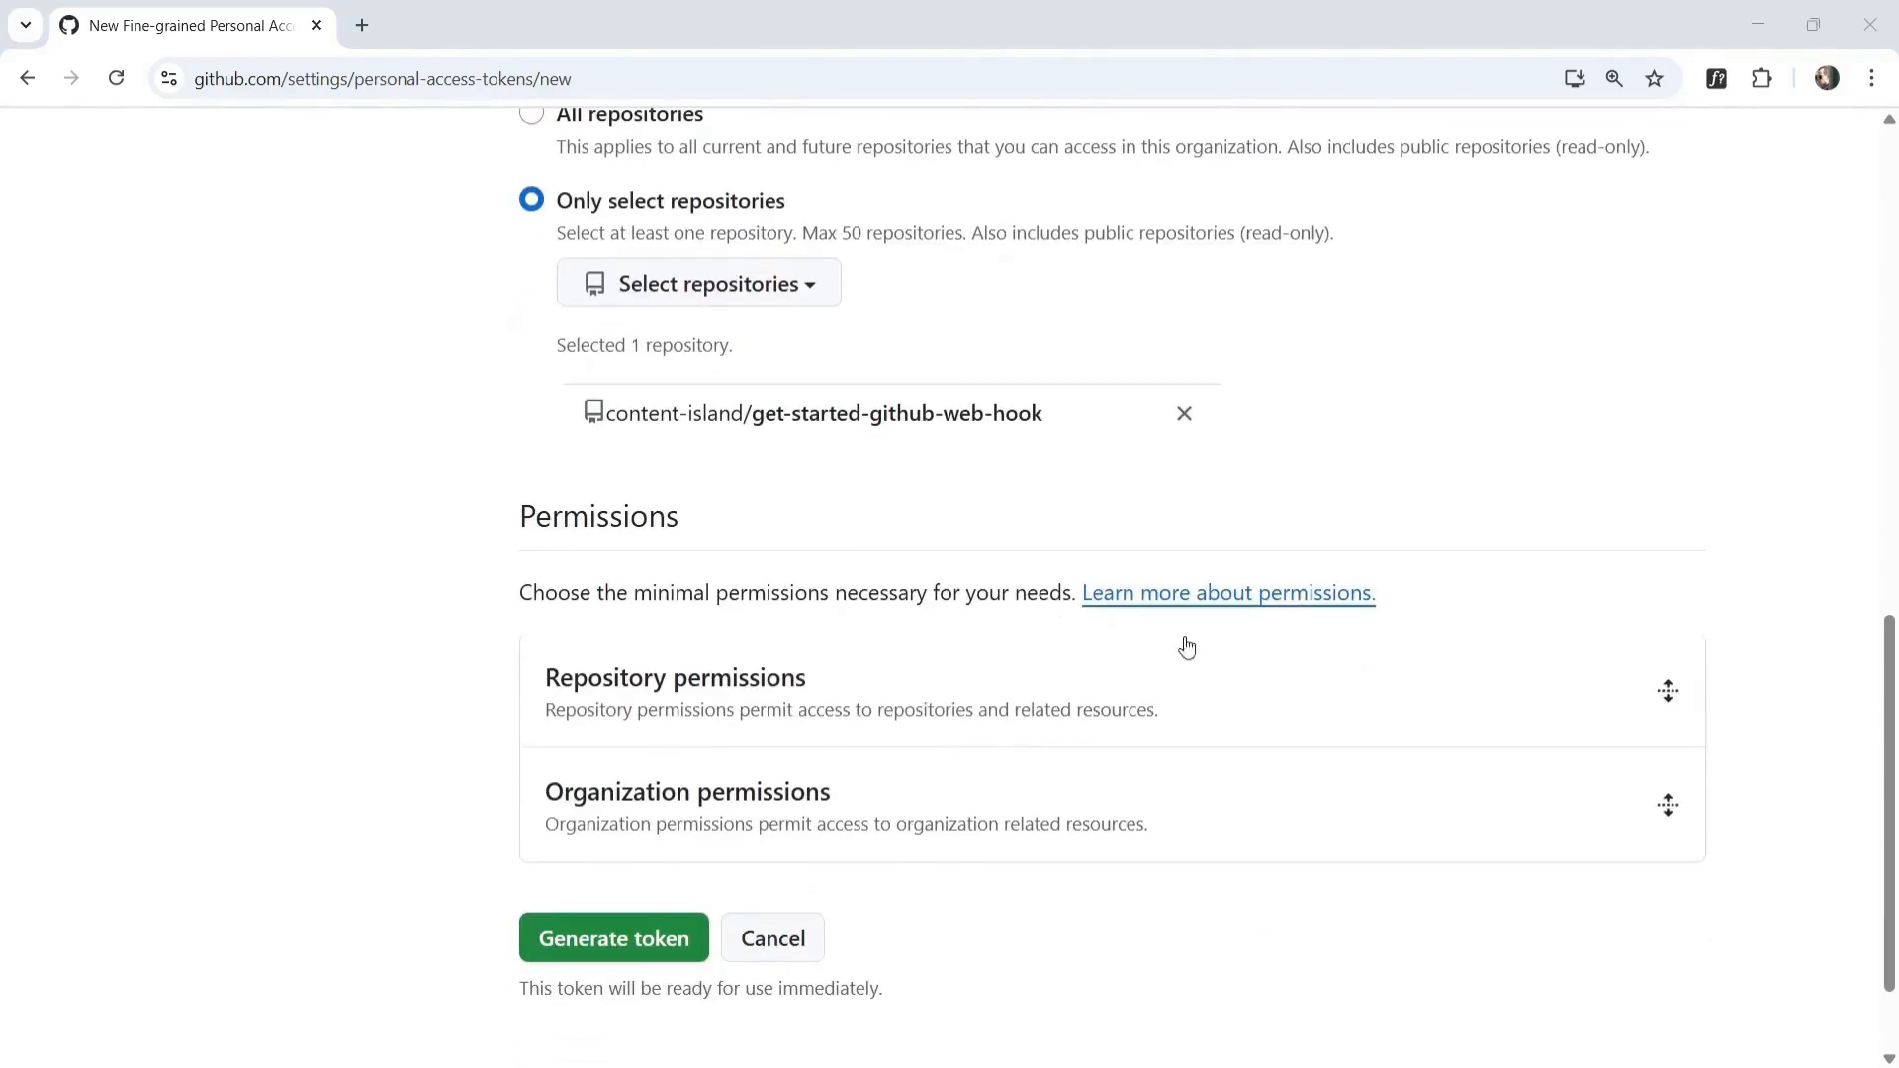
click(1021, 695)
scroll(1411, 500, down, 7)
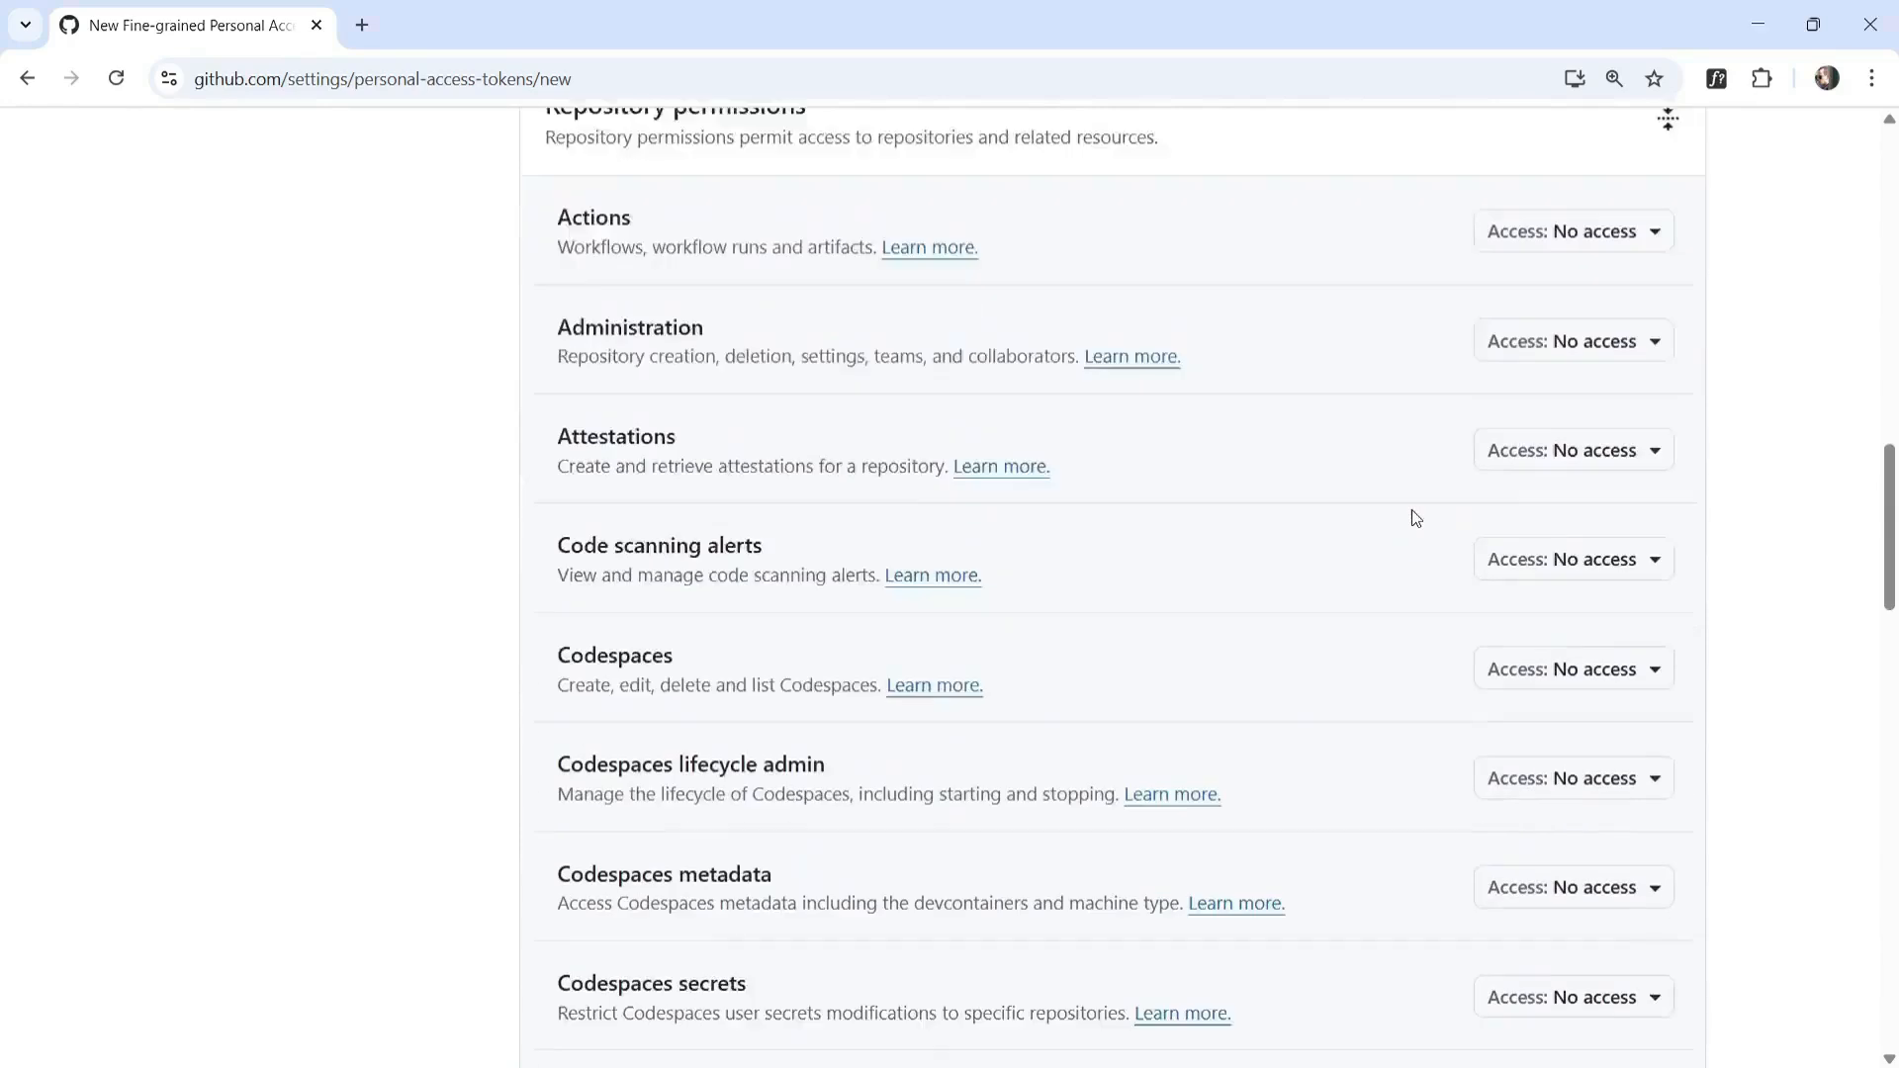
scroll(1325, 574, down, 4)
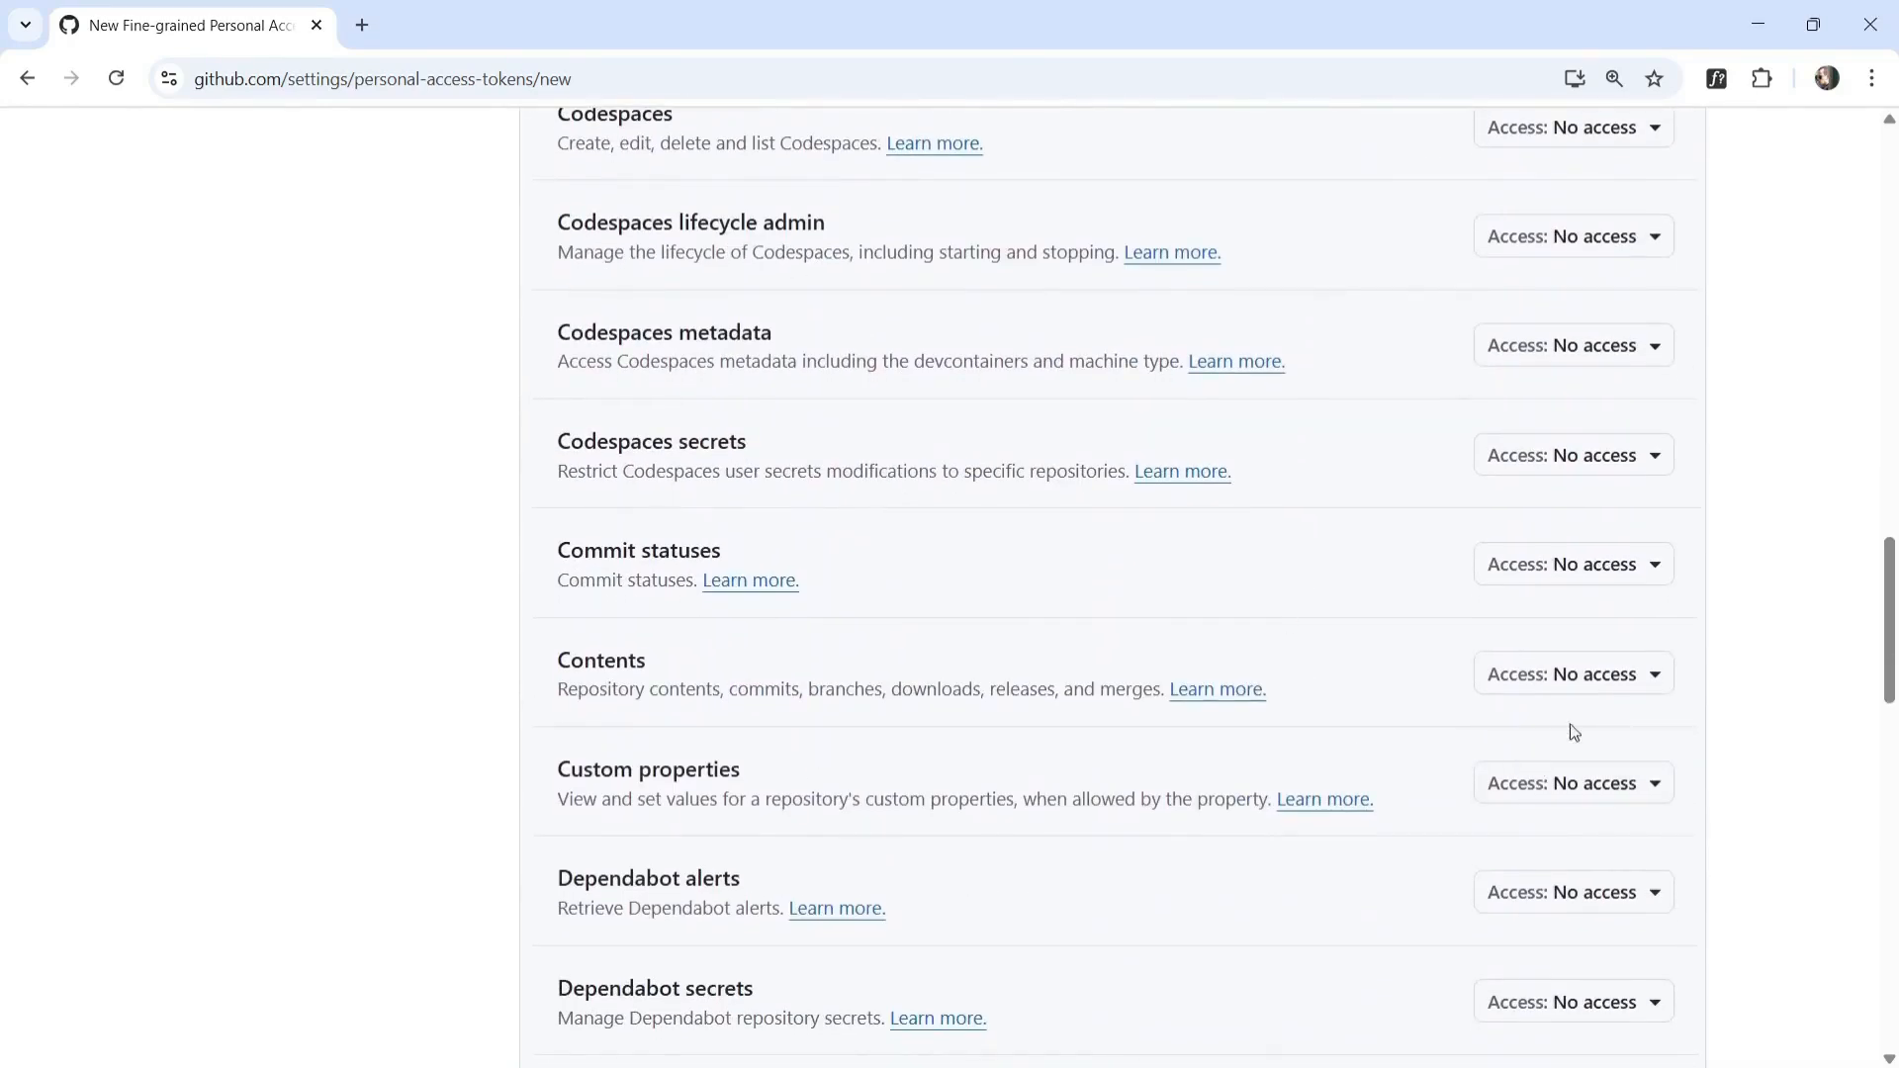
click(1592, 694)
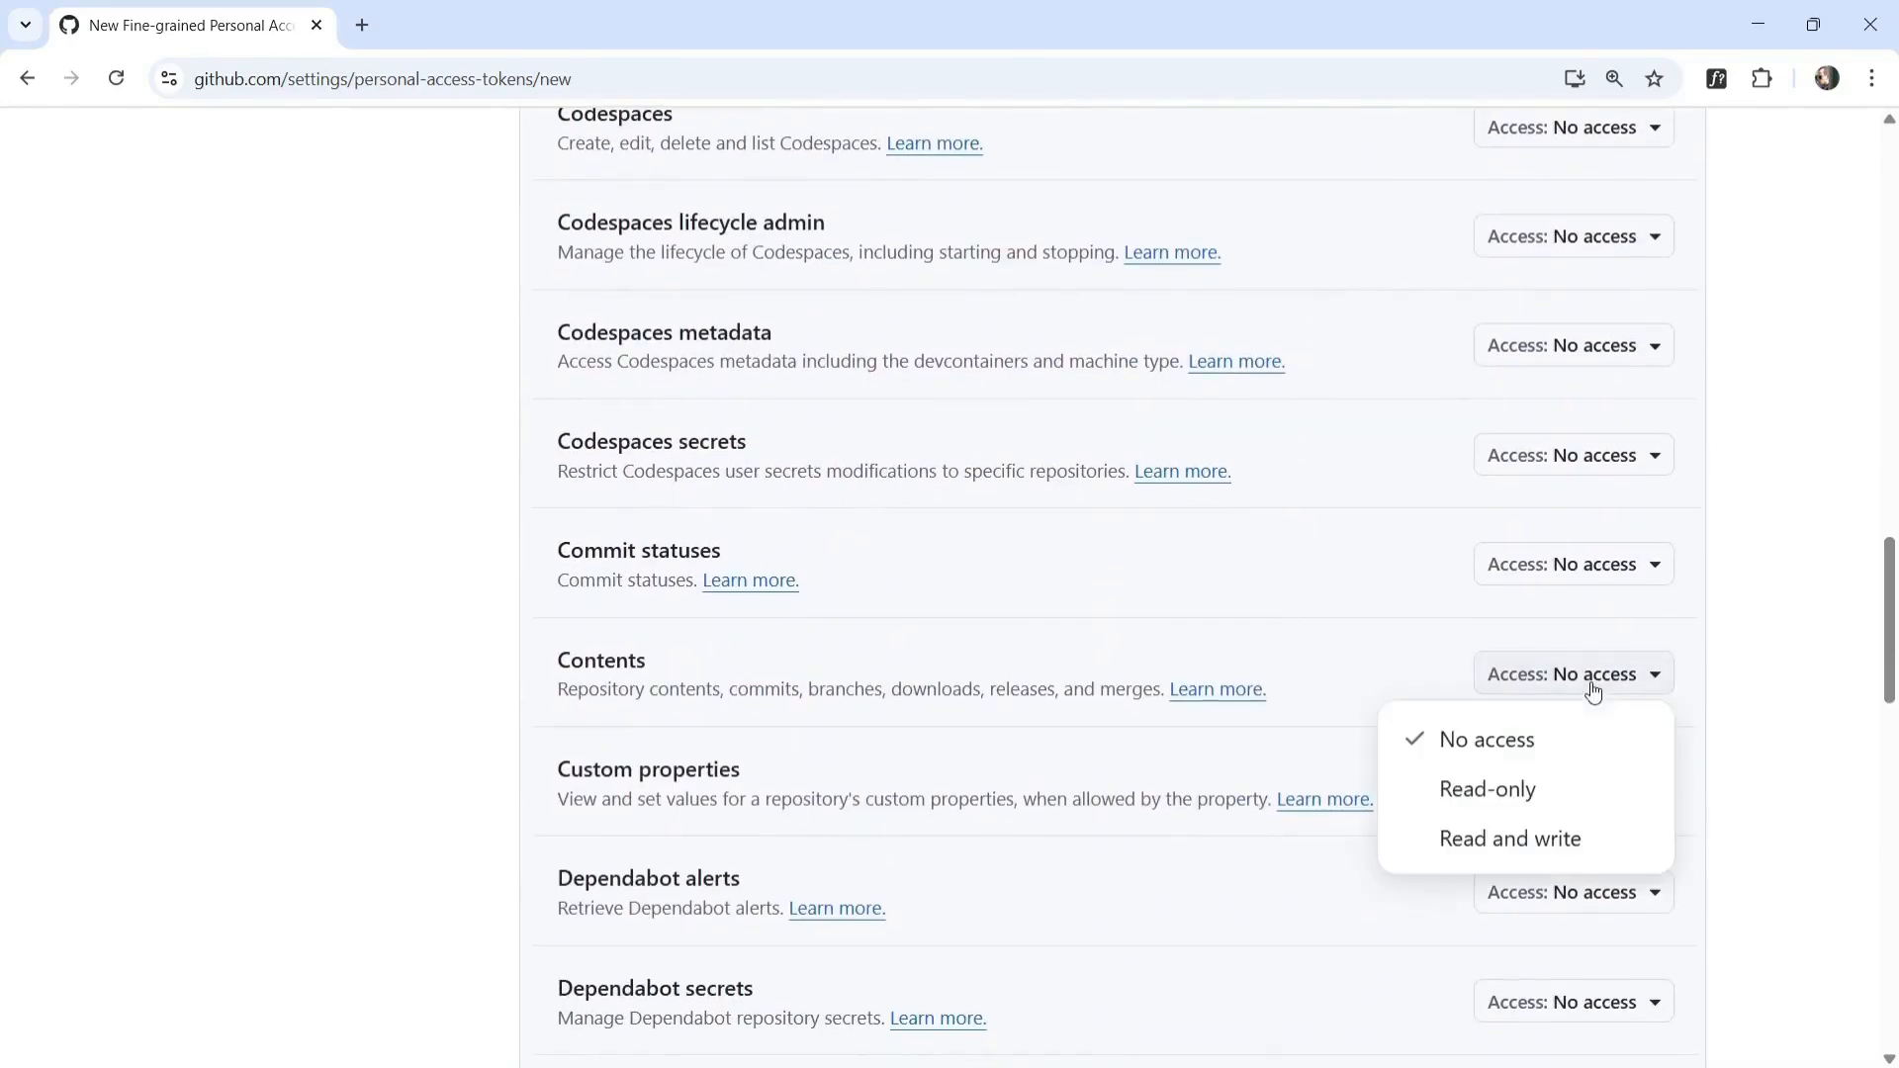
click(1539, 851)
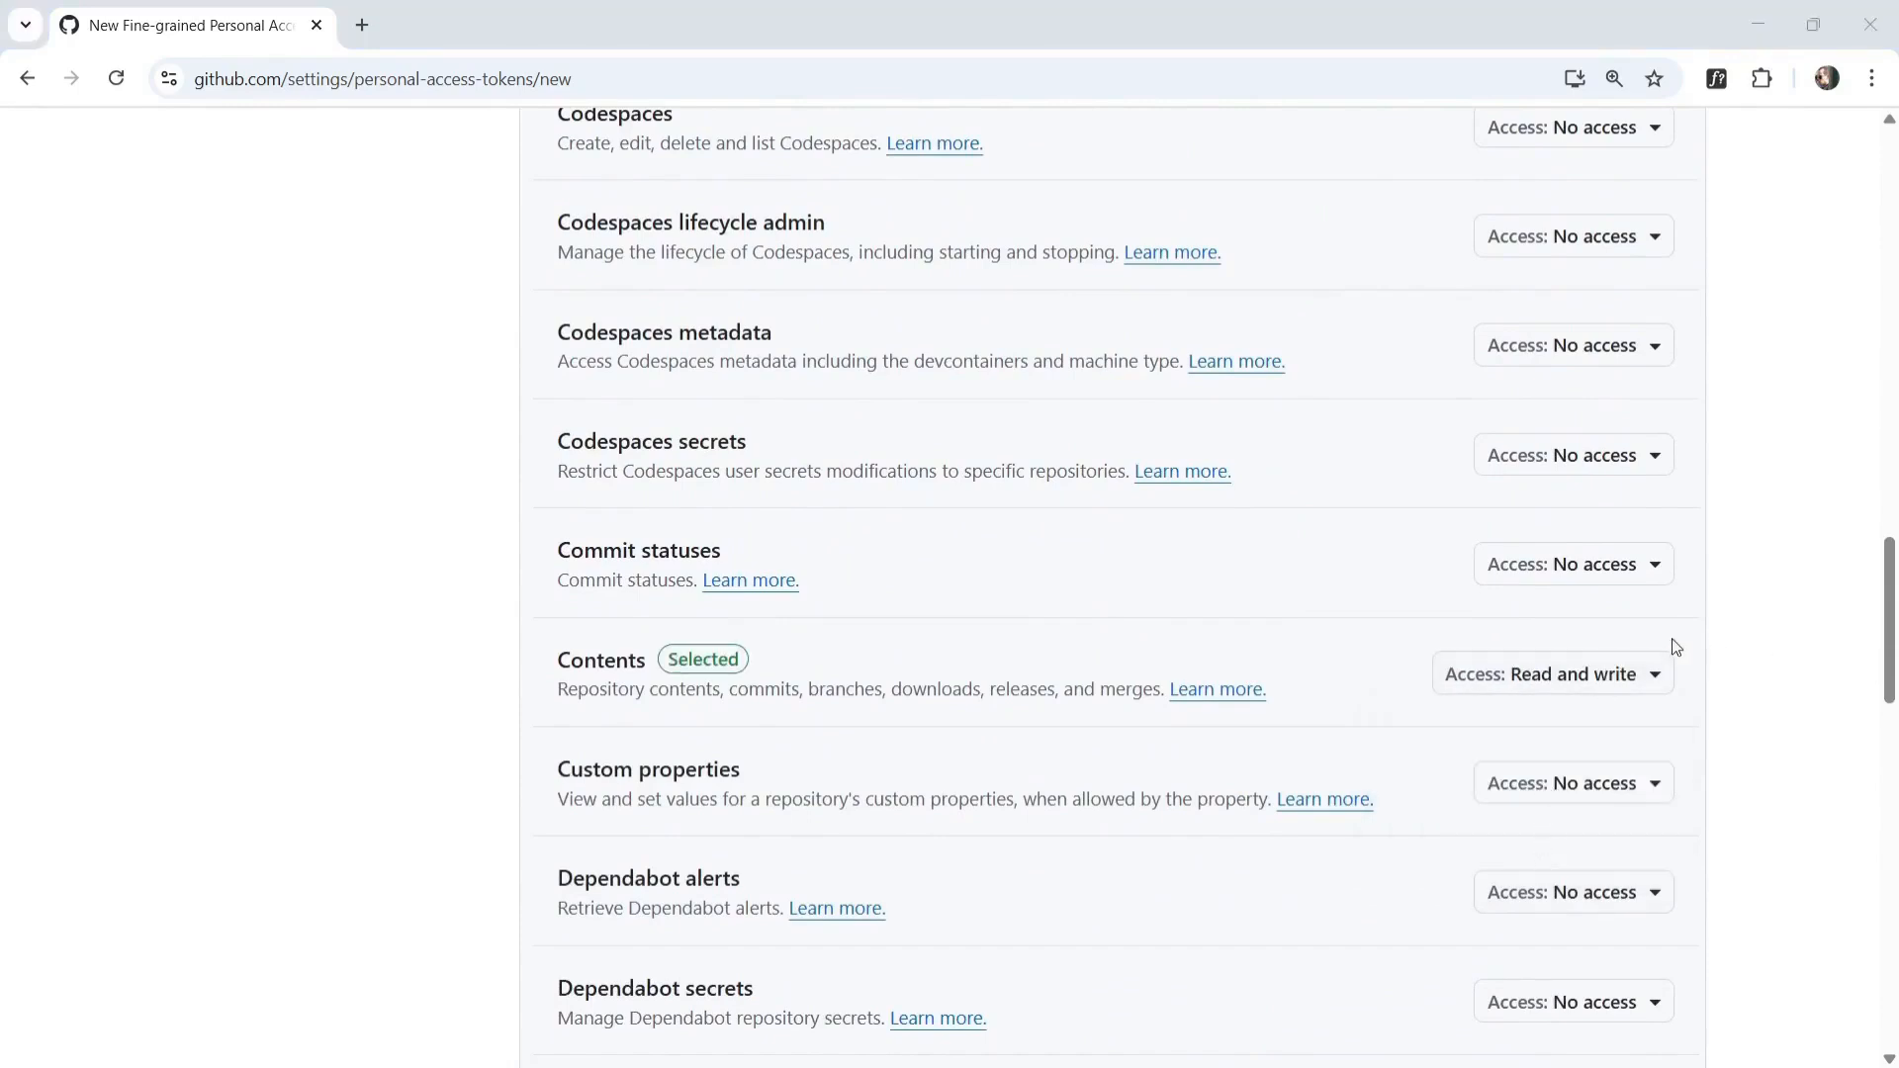
- Generate the personal access token, confirm its creation and copy the token value
scroll(1422, 606, down, 8)
scroll(1421, 609, down, 12)
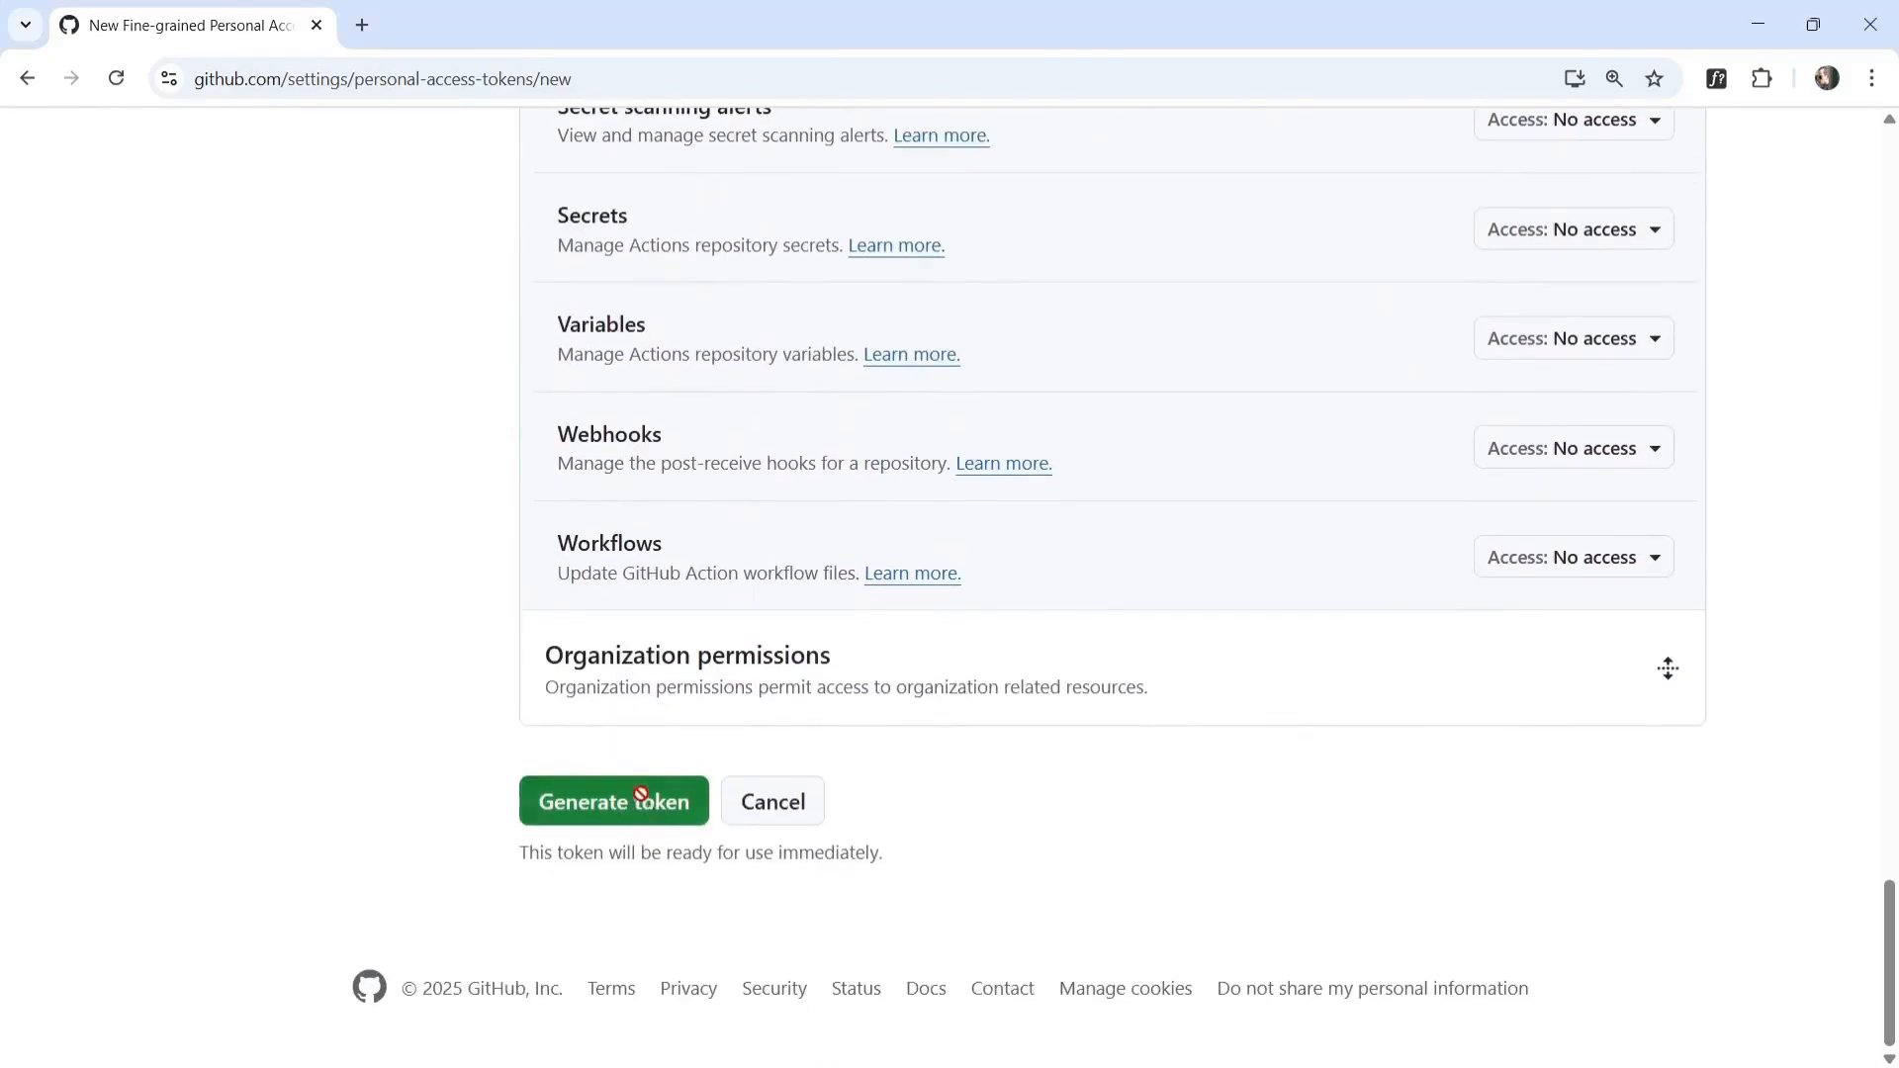
click(641, 796)
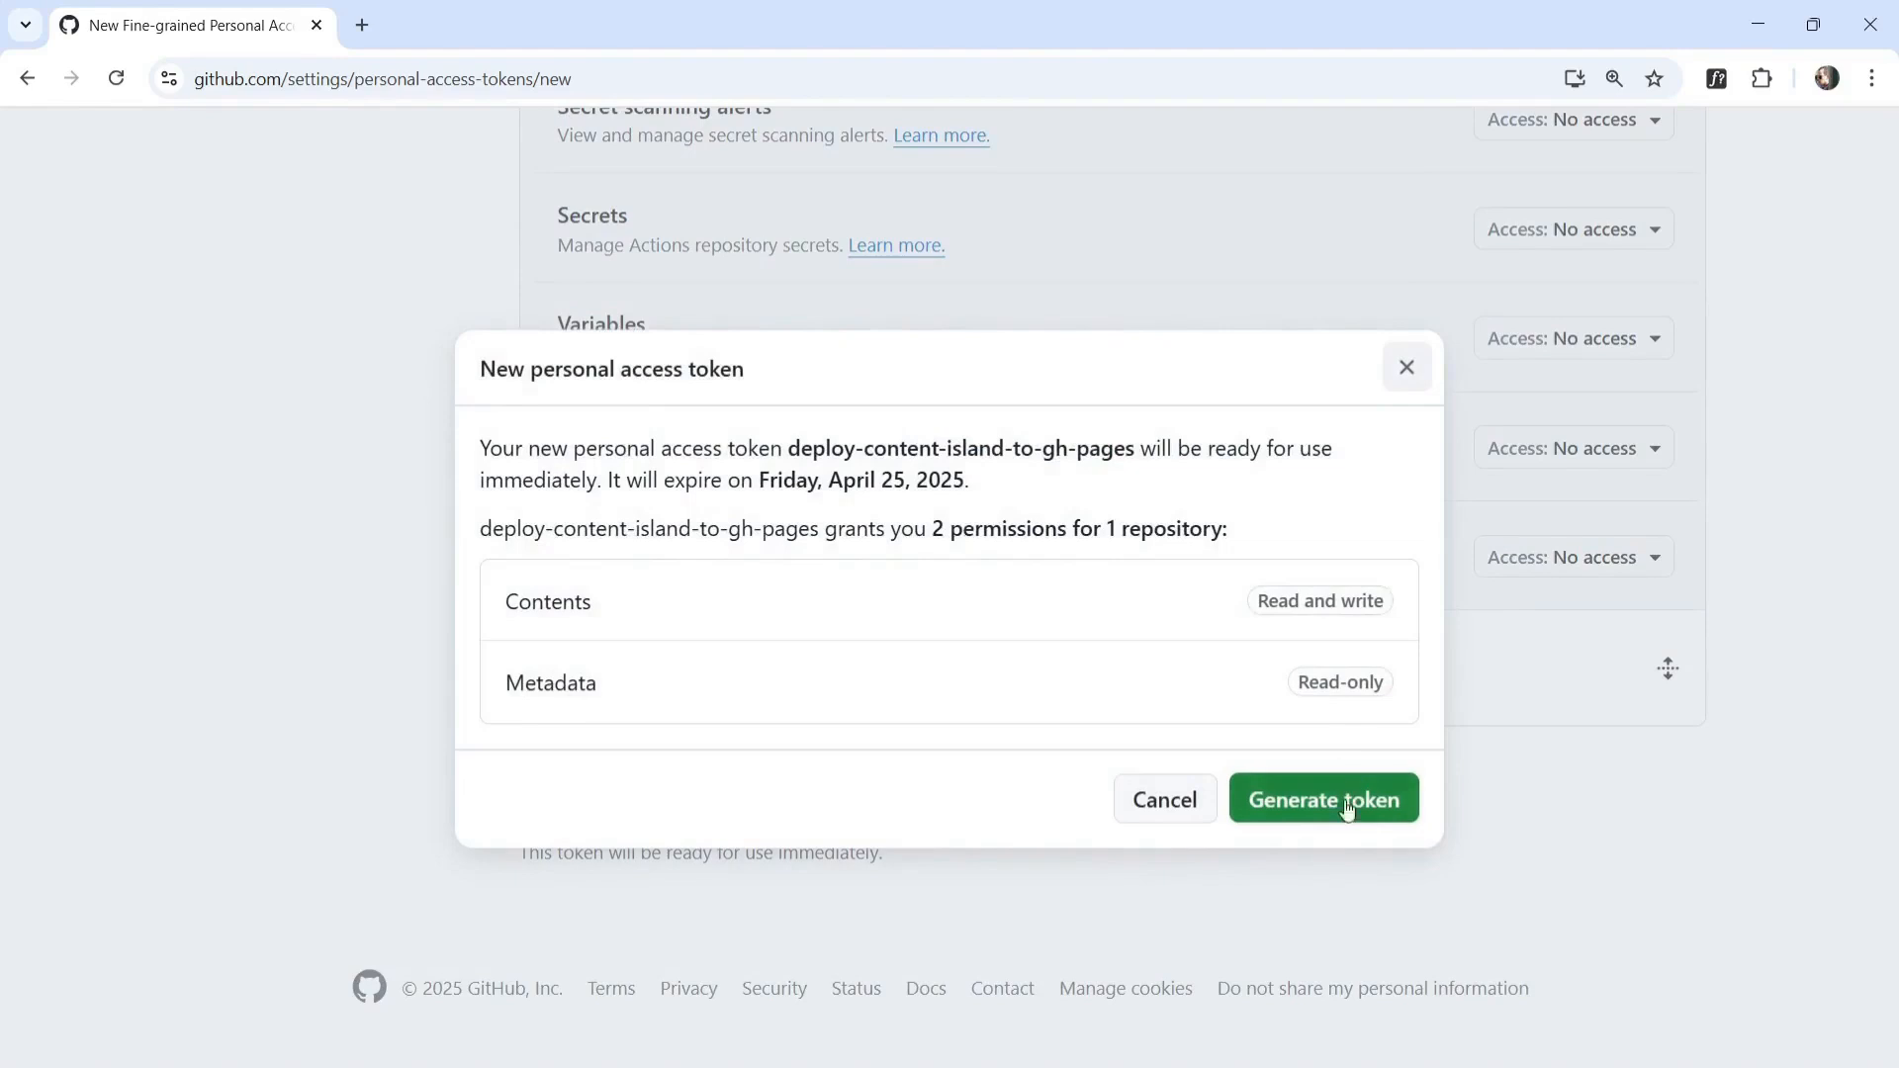
click(1336, 820)
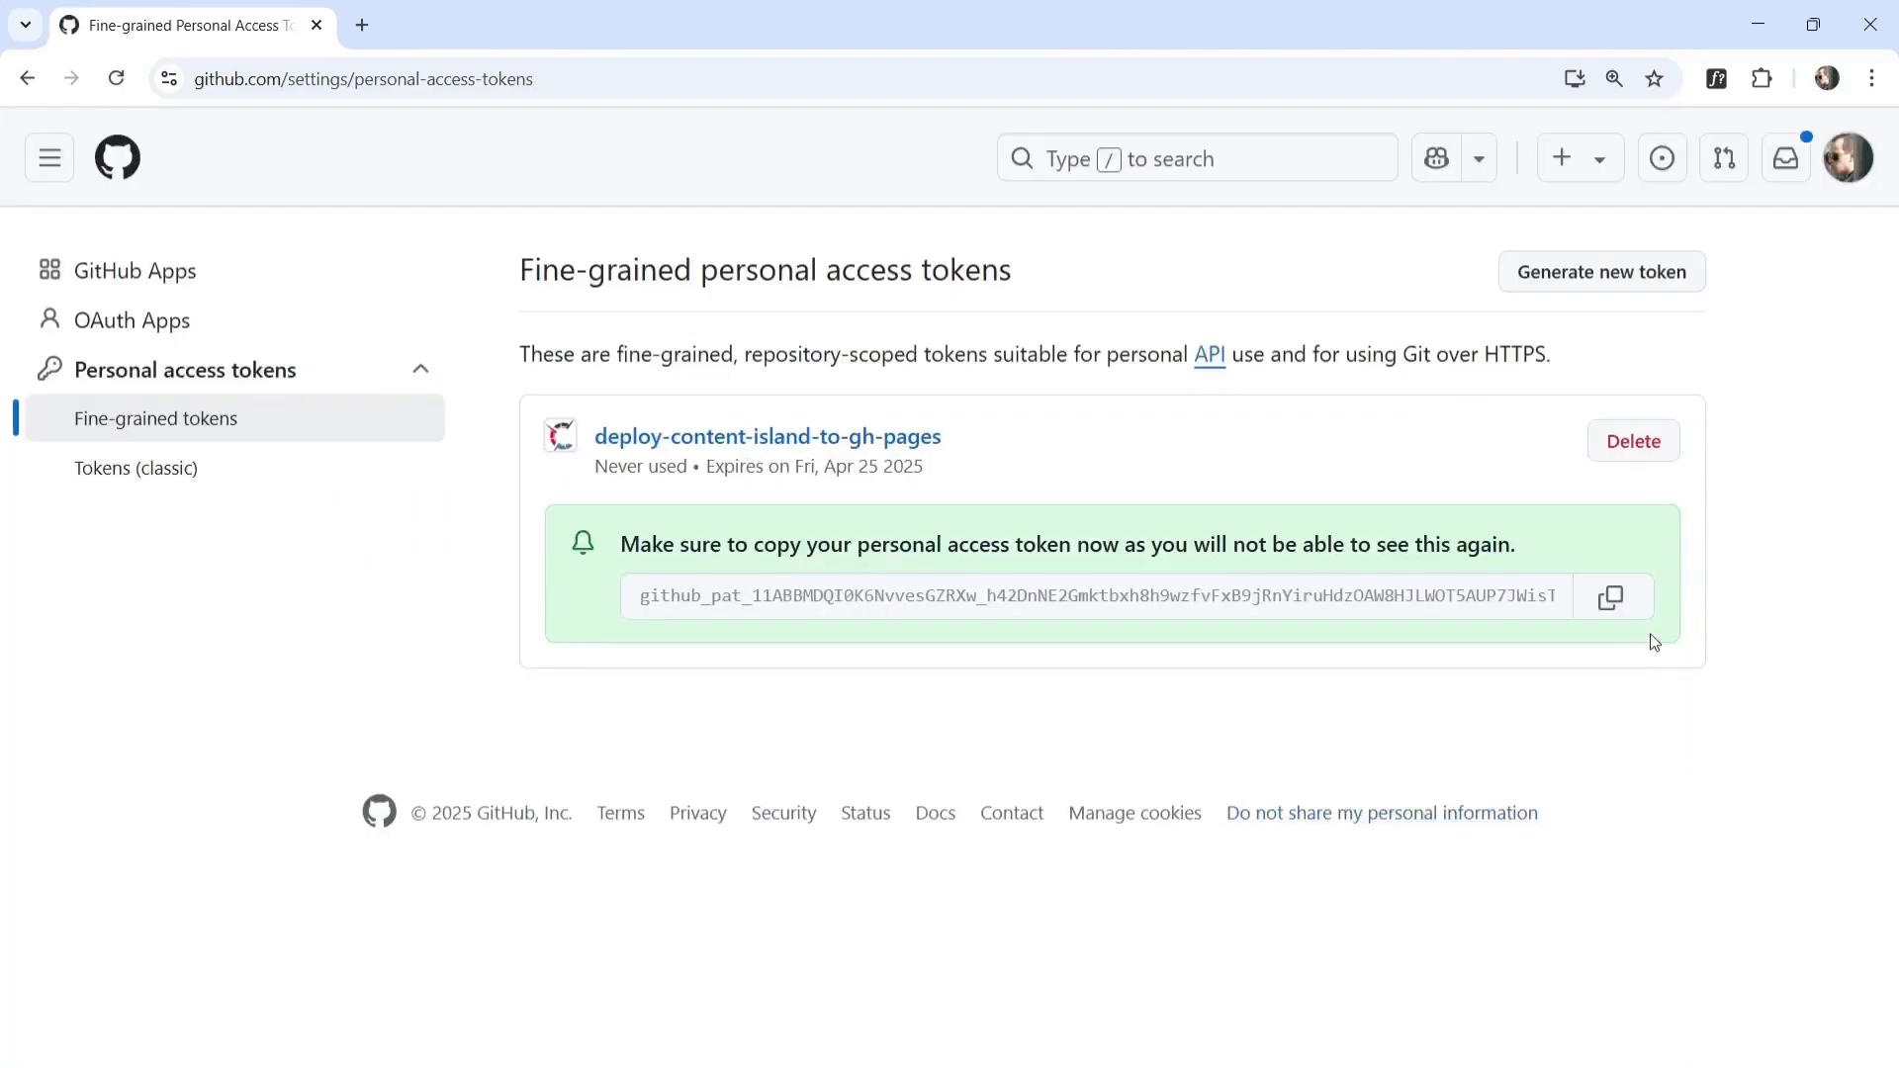
click(1611, 605)
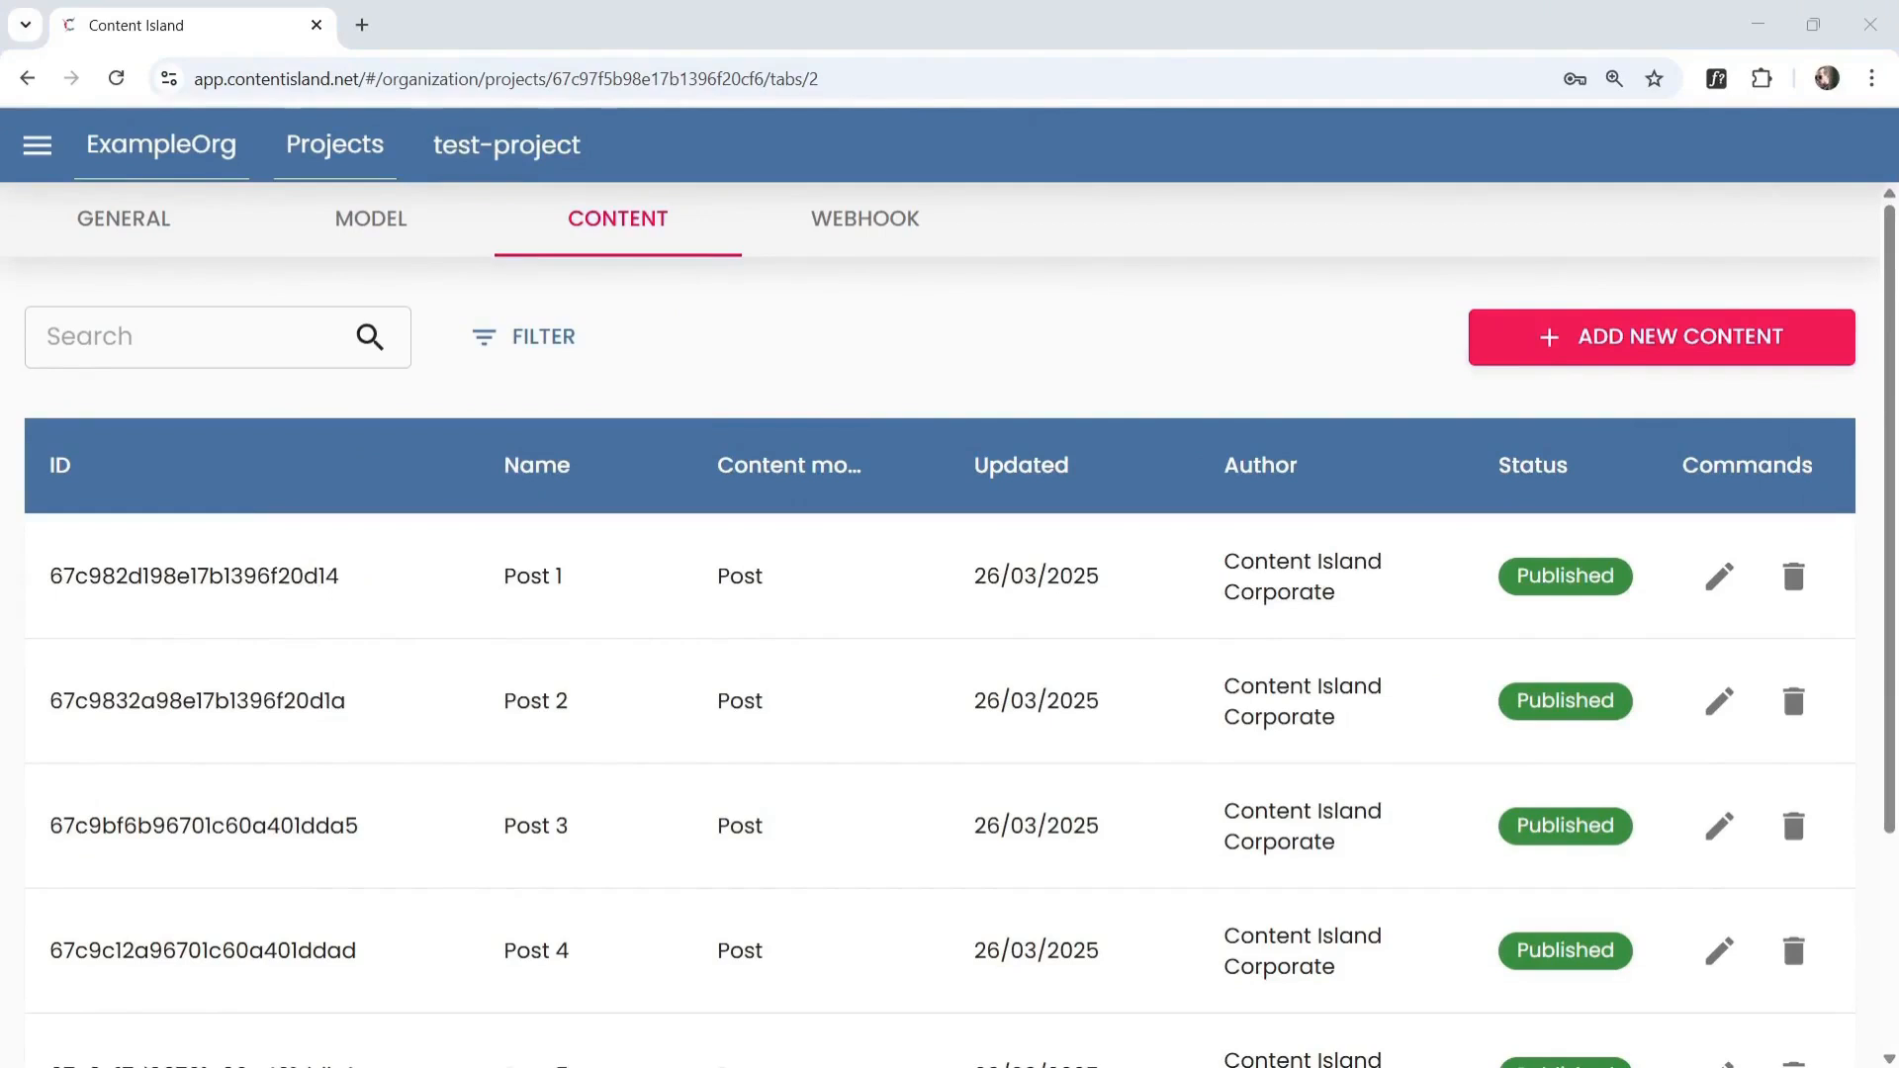
- Start a webhook for test-project in Content Island with organization content-island and repository get-started-github-web-hook
click(803, 233)
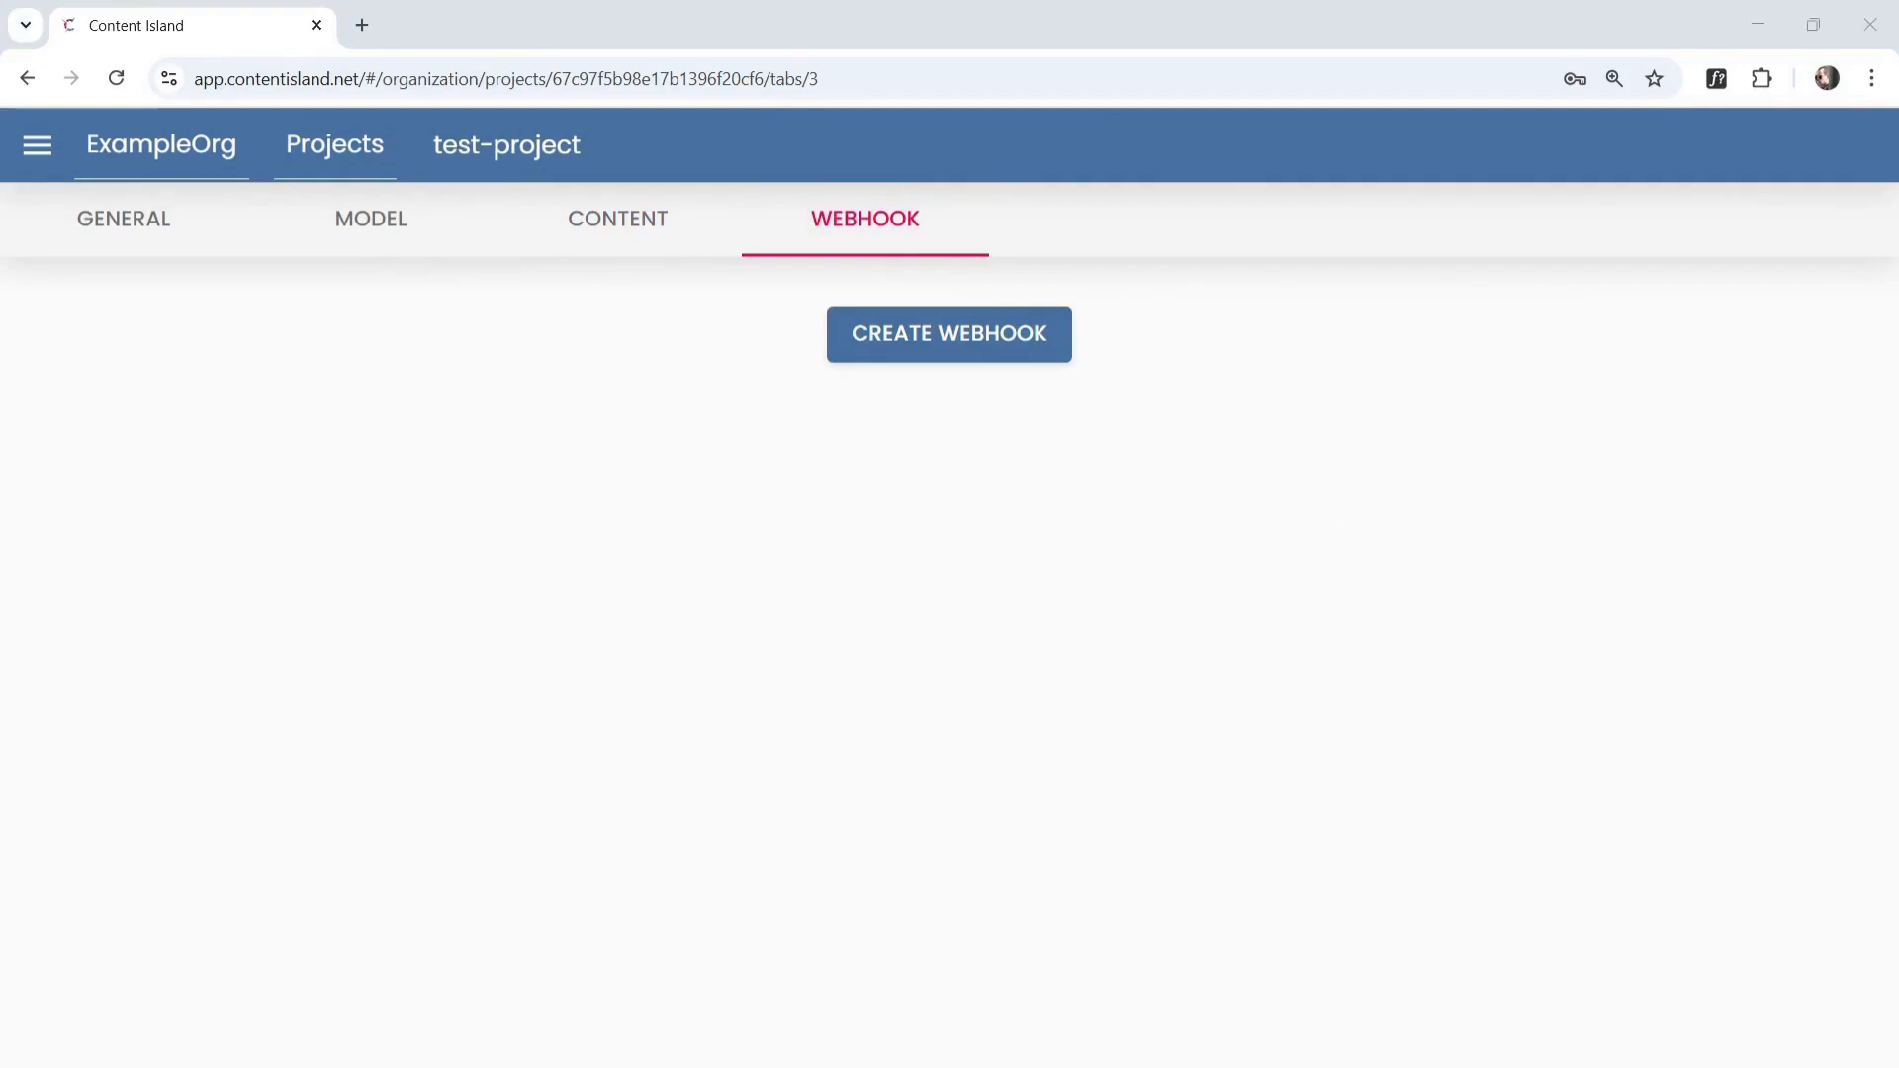
click(897, 356)
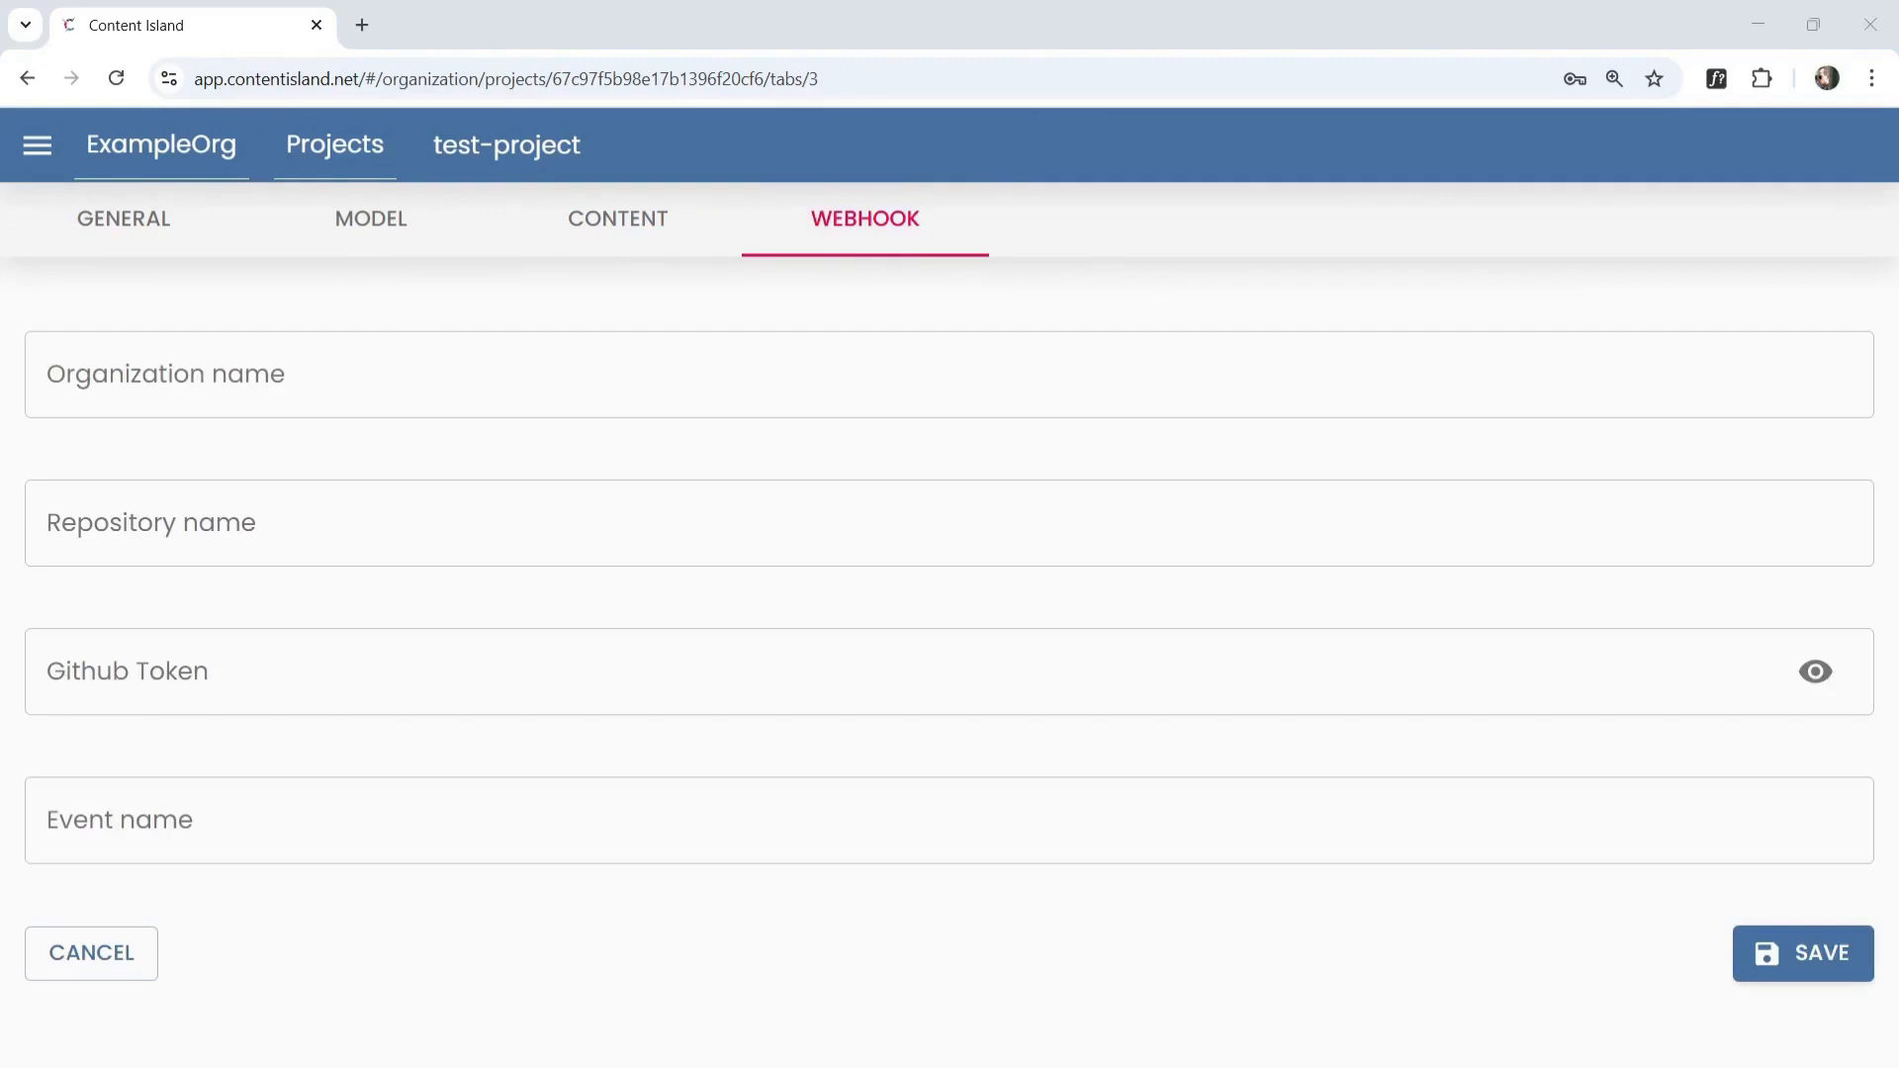
click(755, 345)
text(content-island)
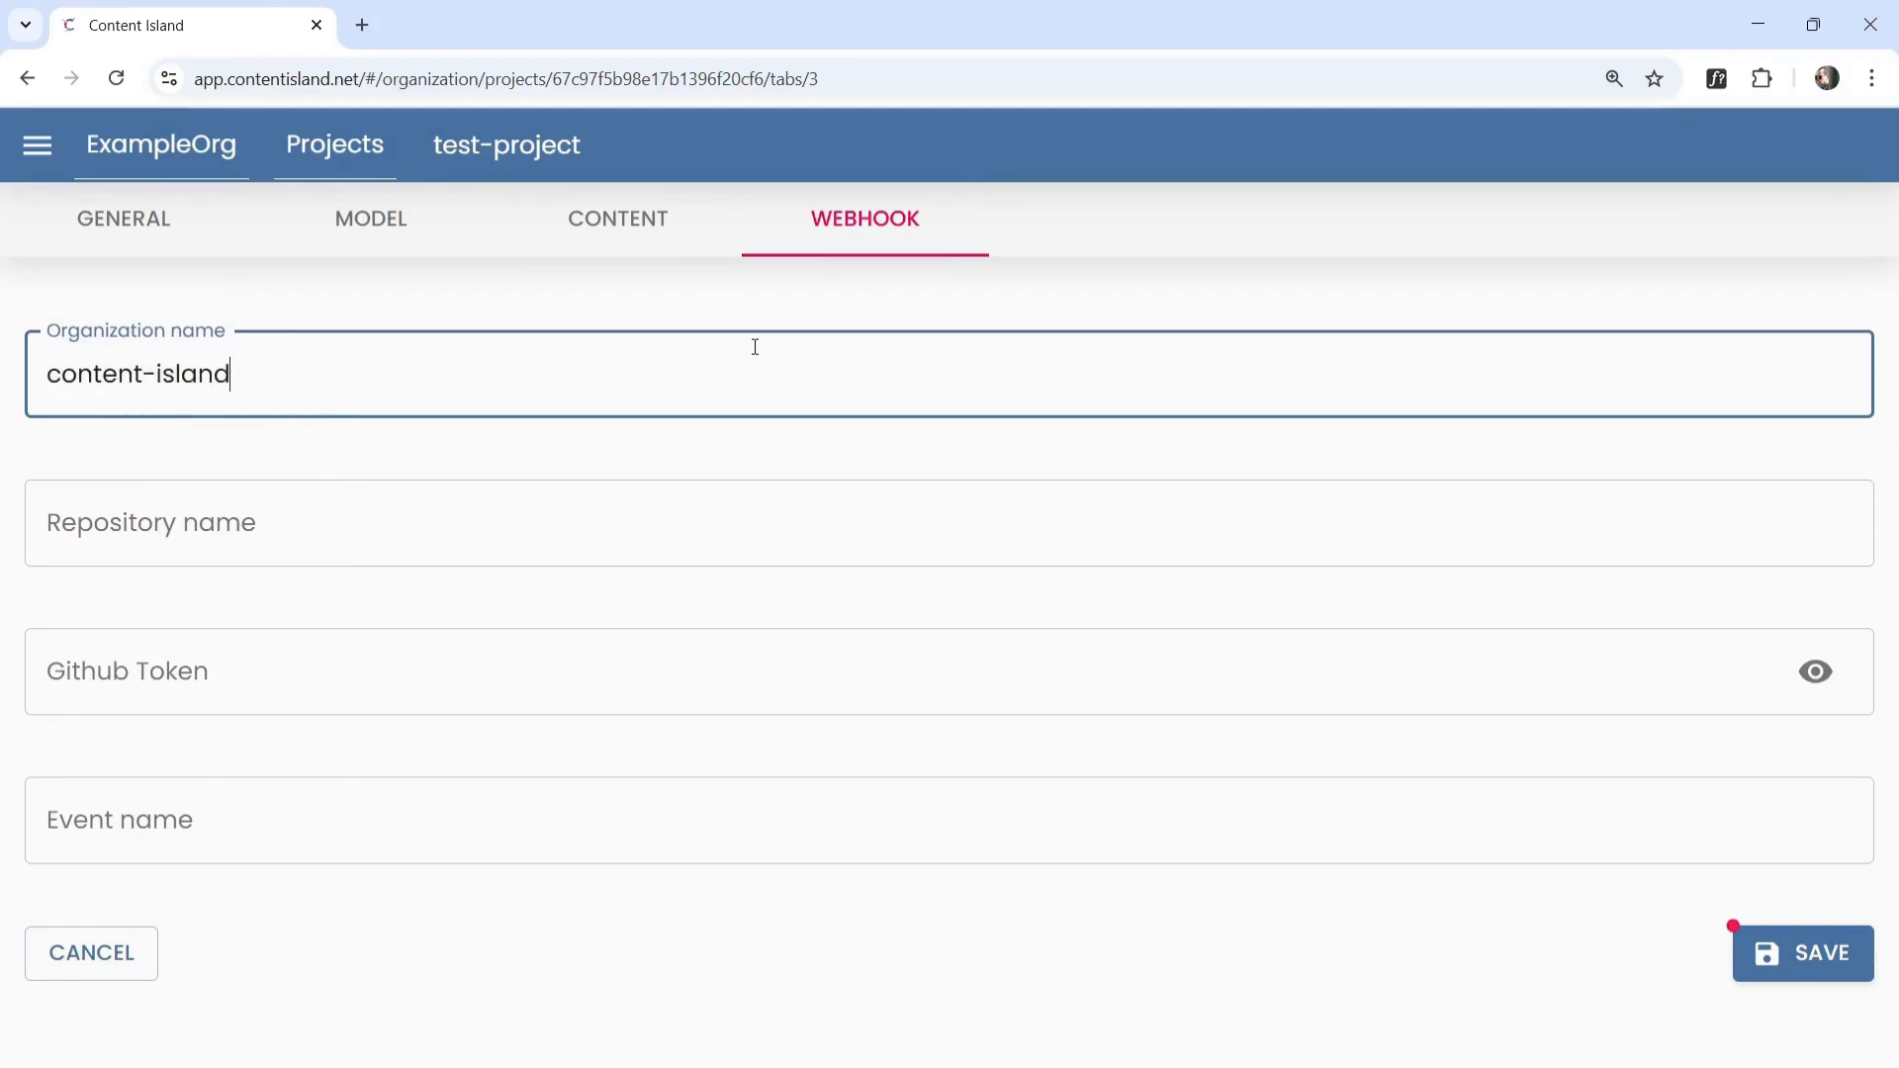
click(447, 515)
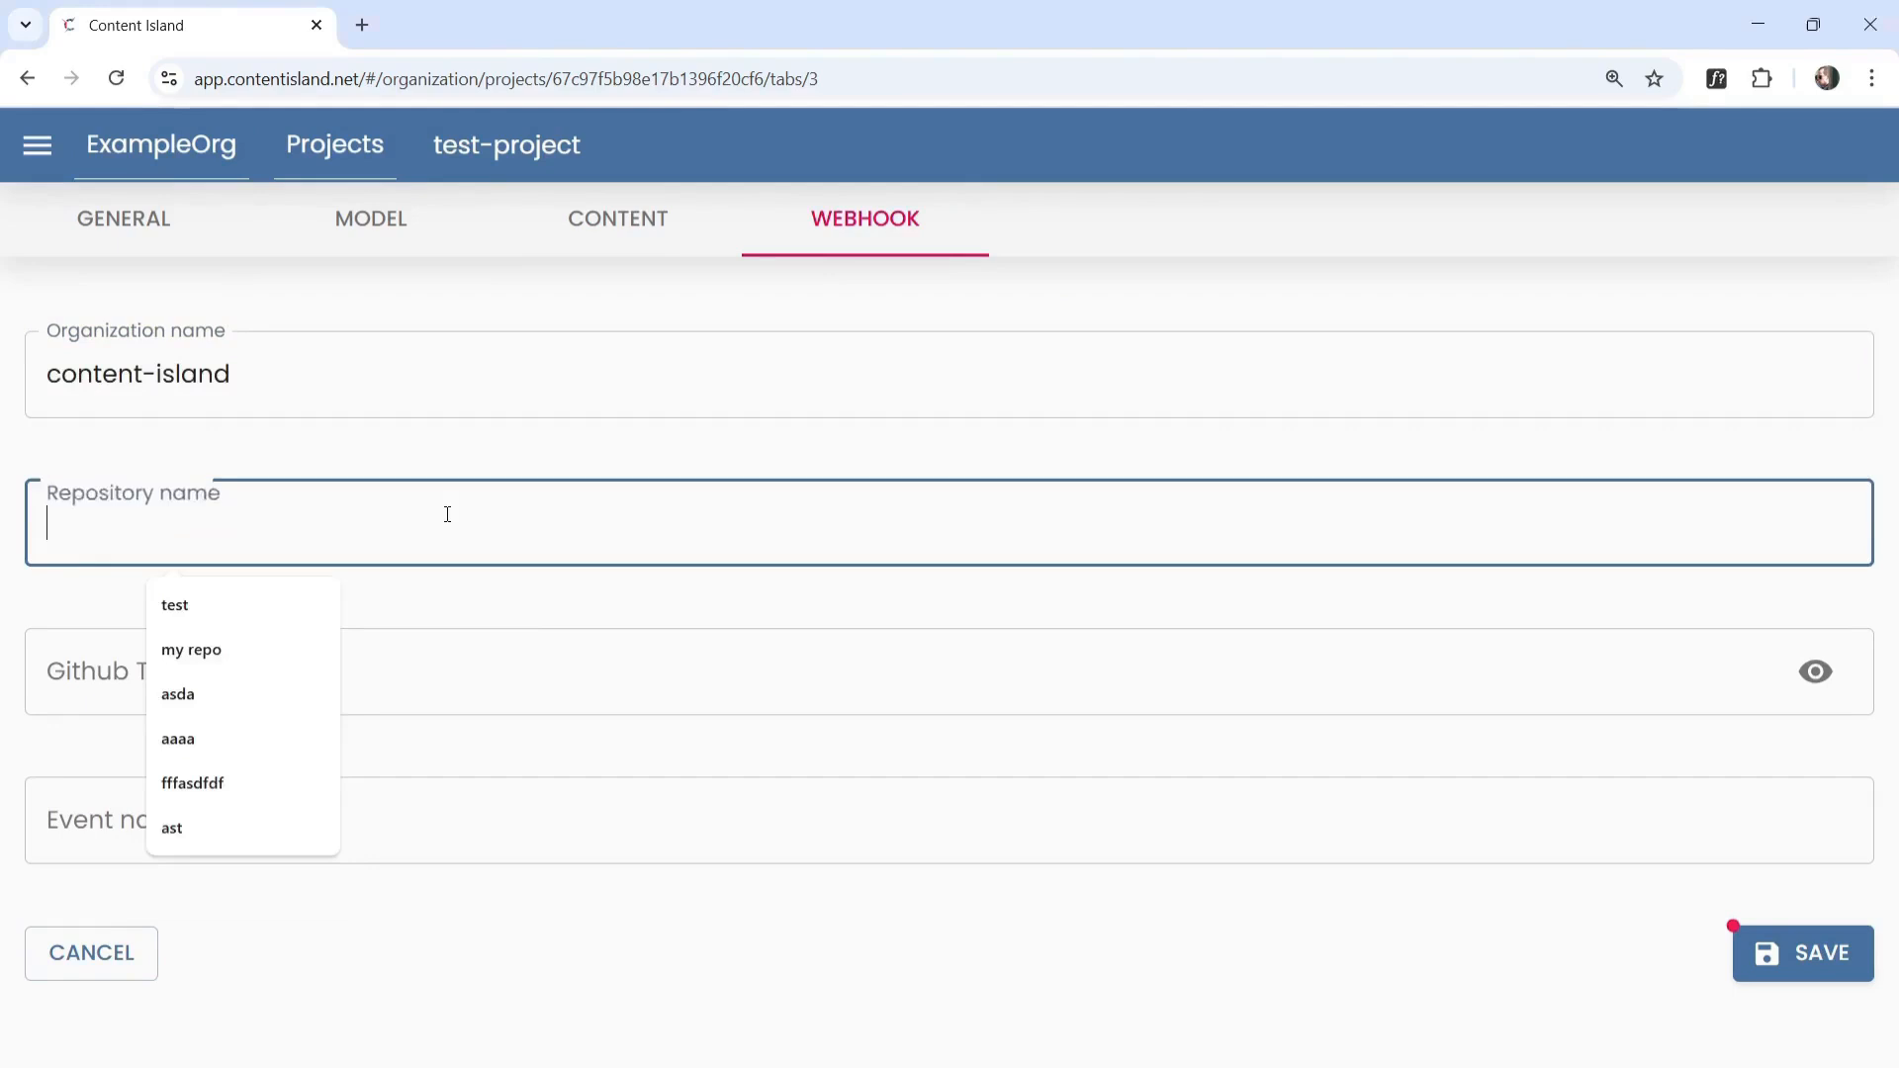
key(ctrl+v)
click(1508, 430)
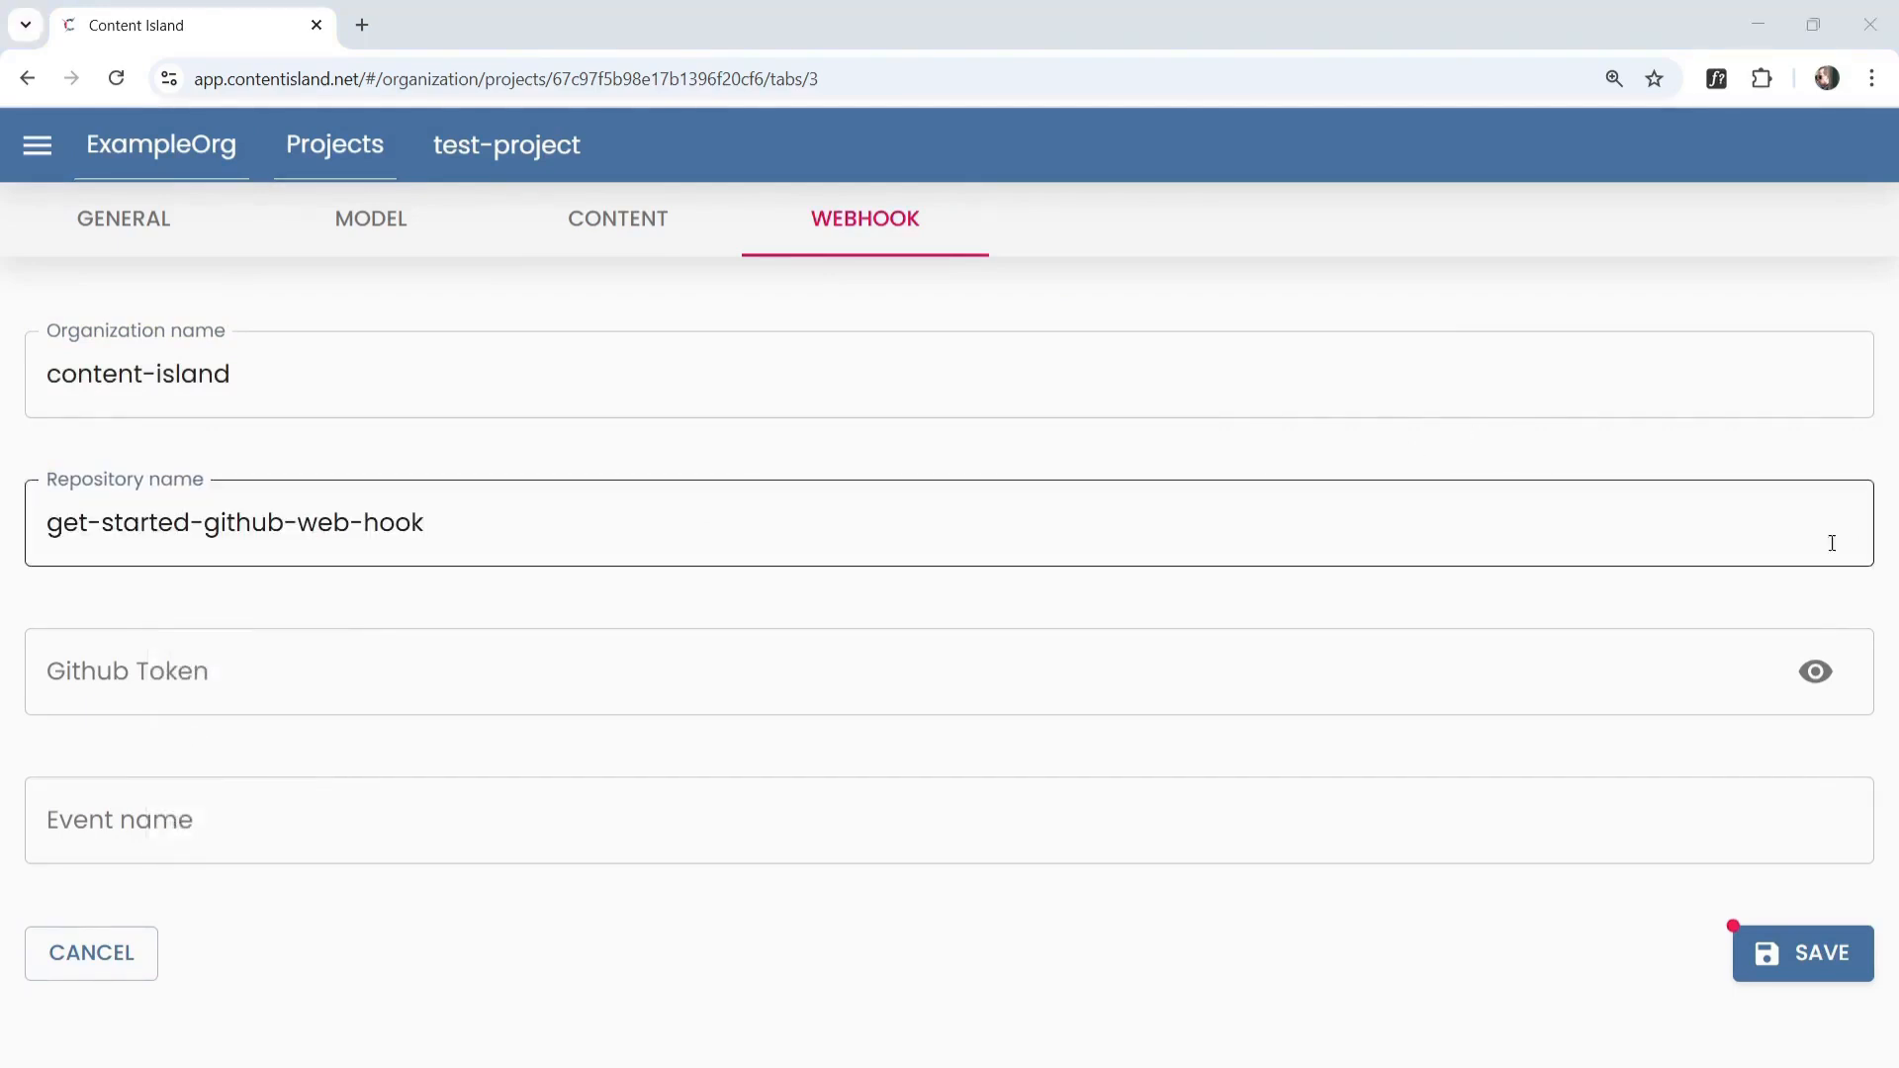
- Paste the GitHub token into the webhook, set the event name to deploy-from-content-island and save the webhook
click(1039, 673)
key(ctrl+v)
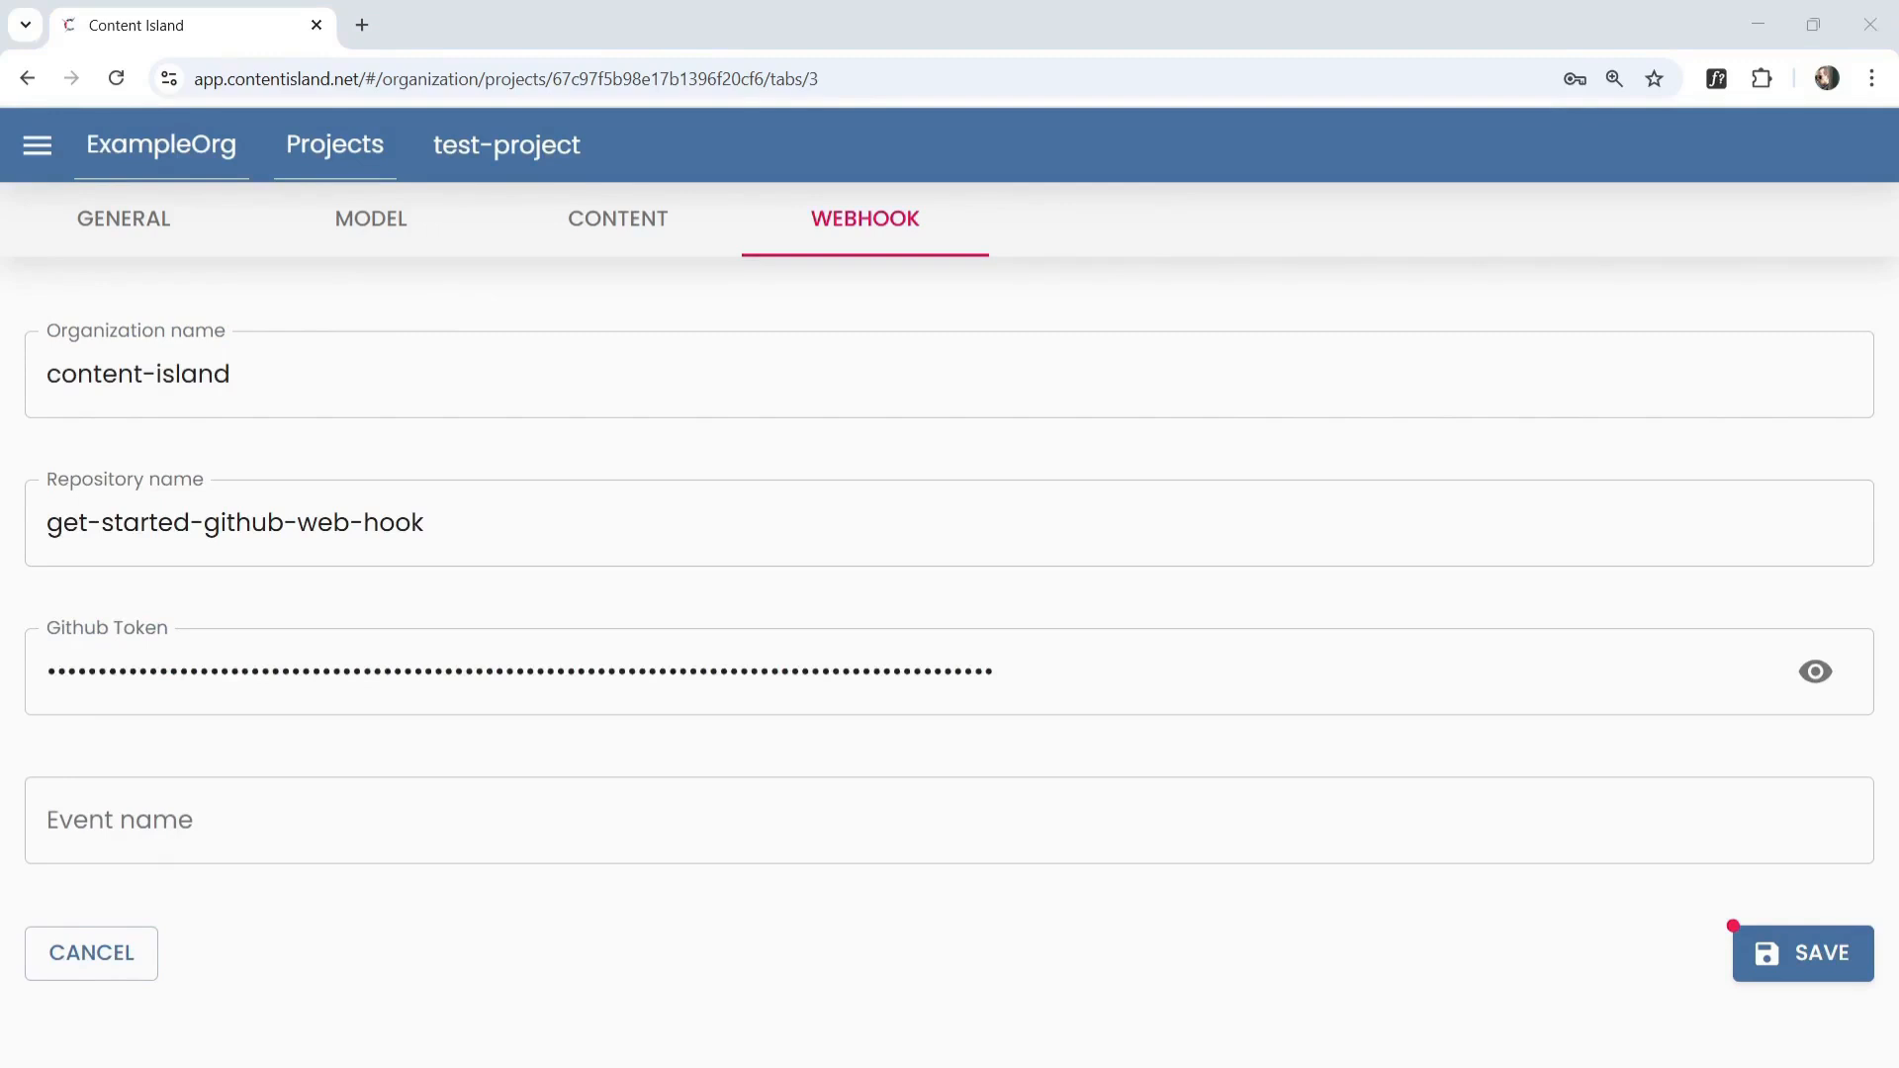
click(598, 835)
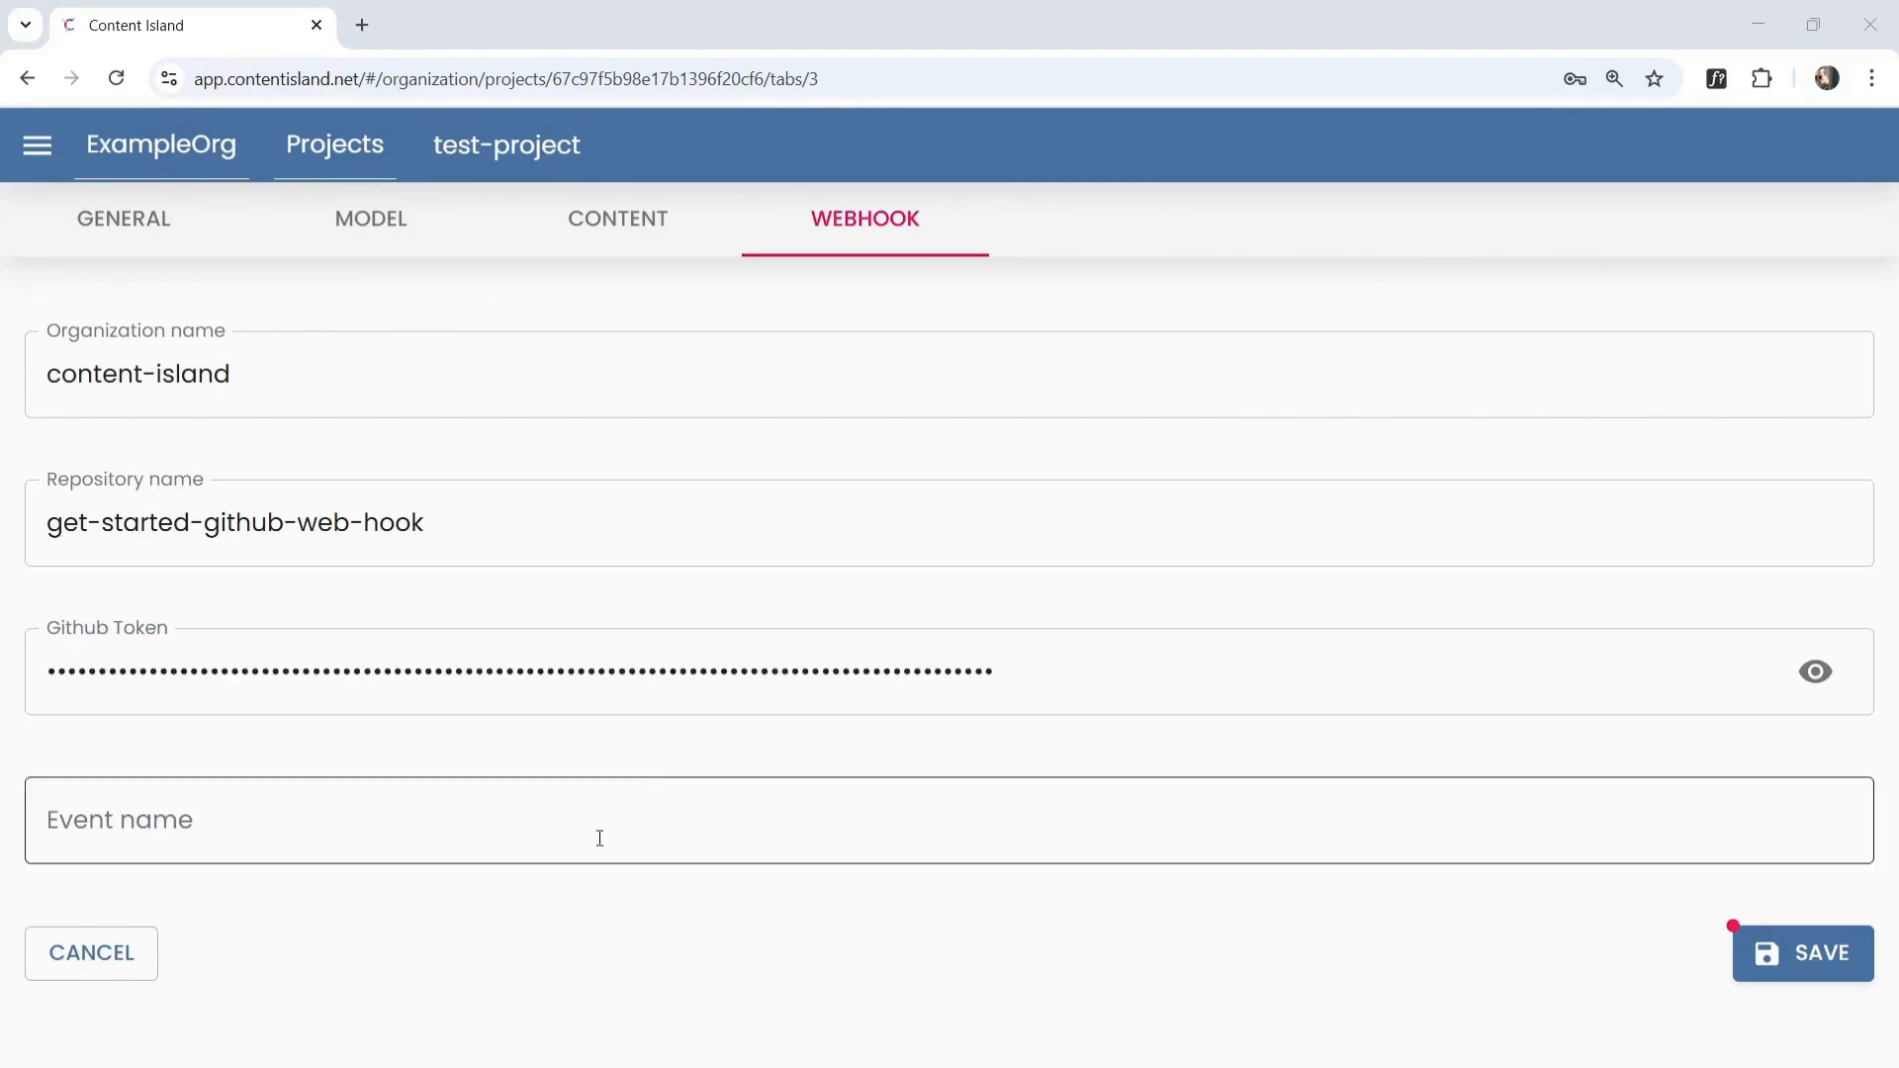
key(Down)
key(Return)
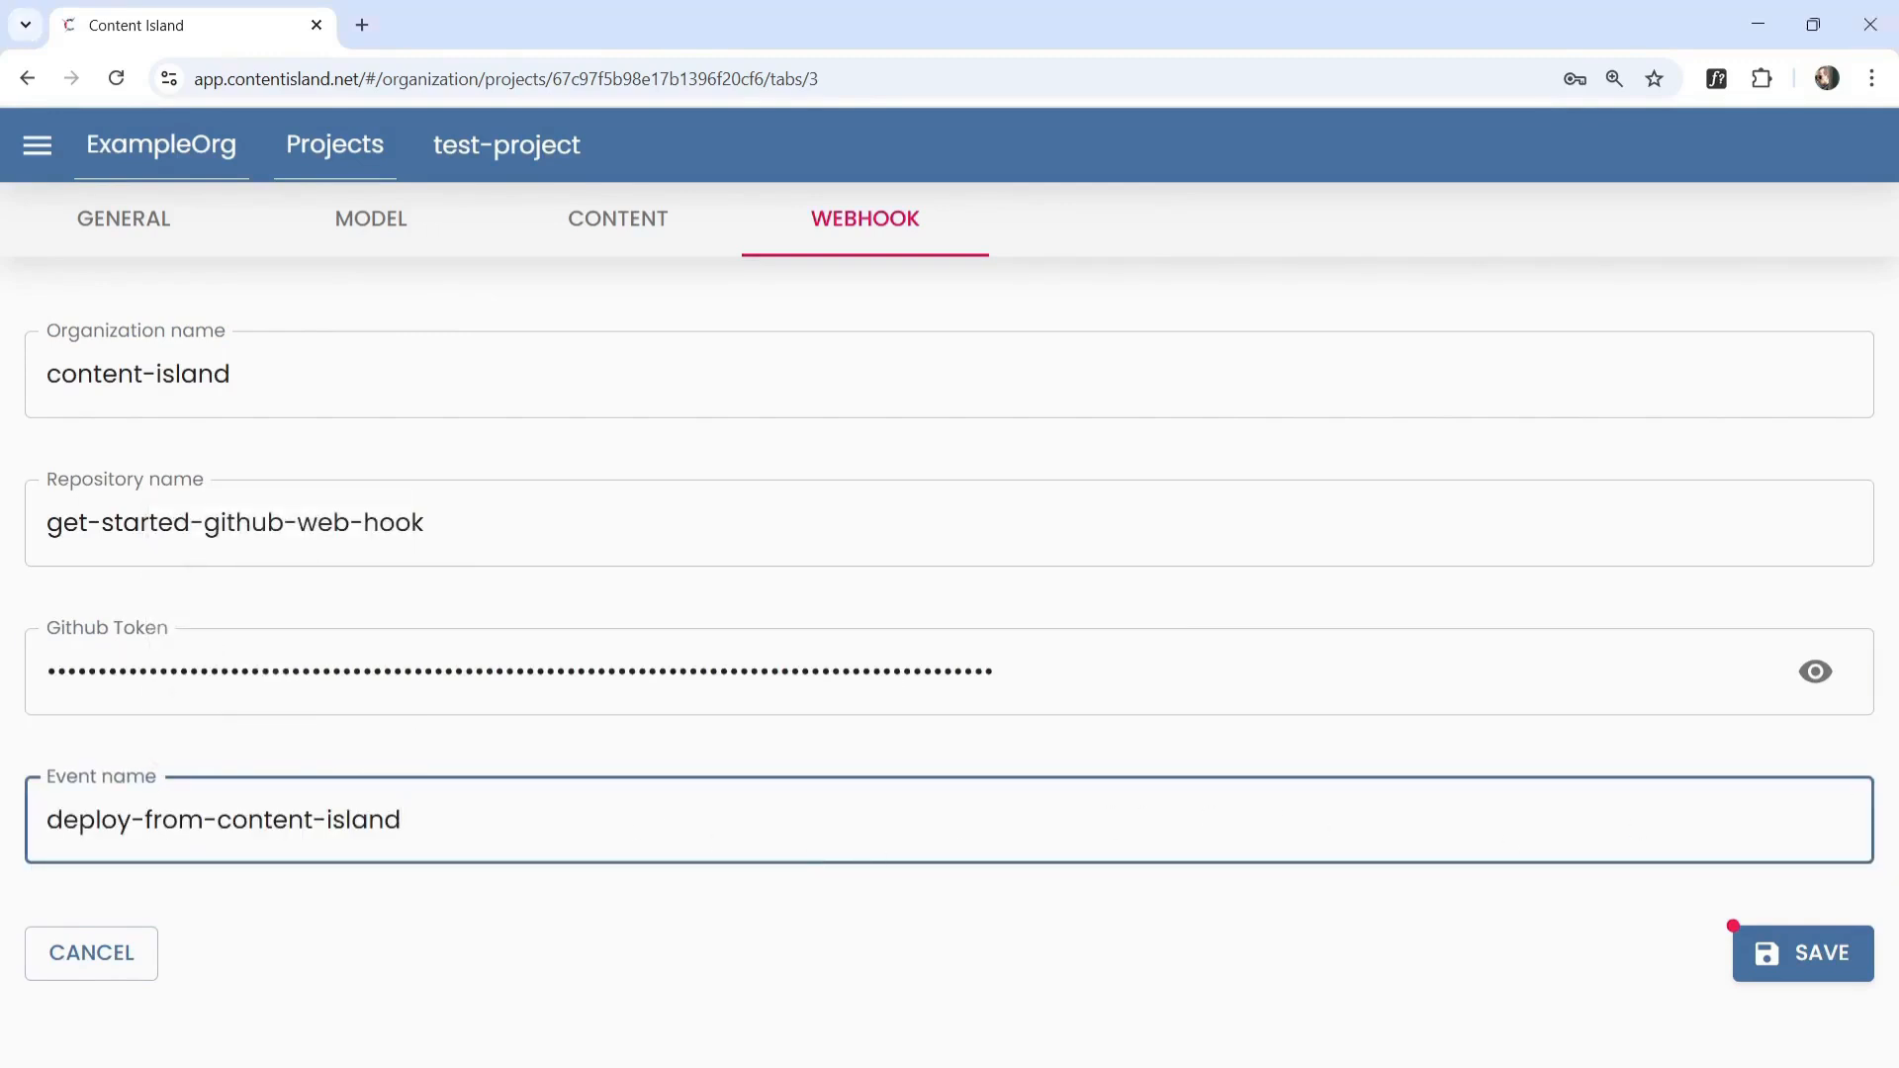
key(alt+Tab)
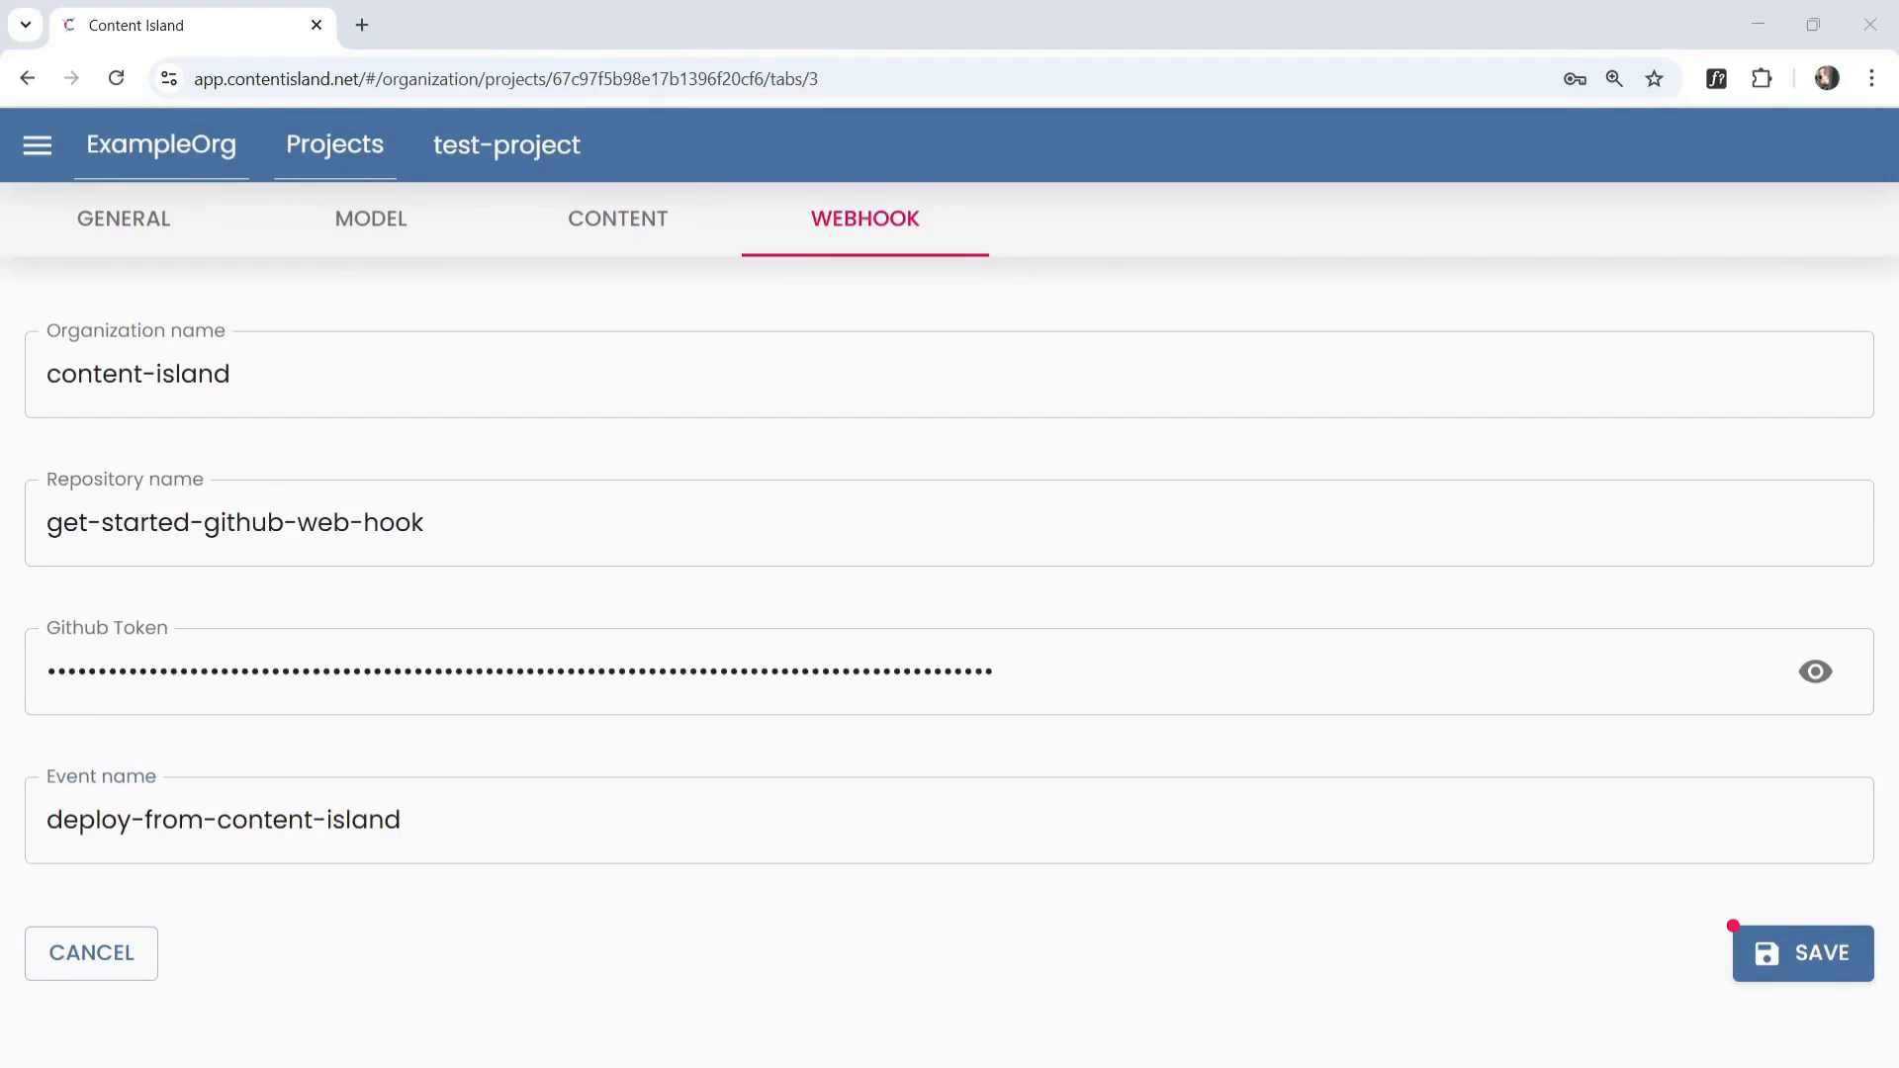
click(1766, 956)
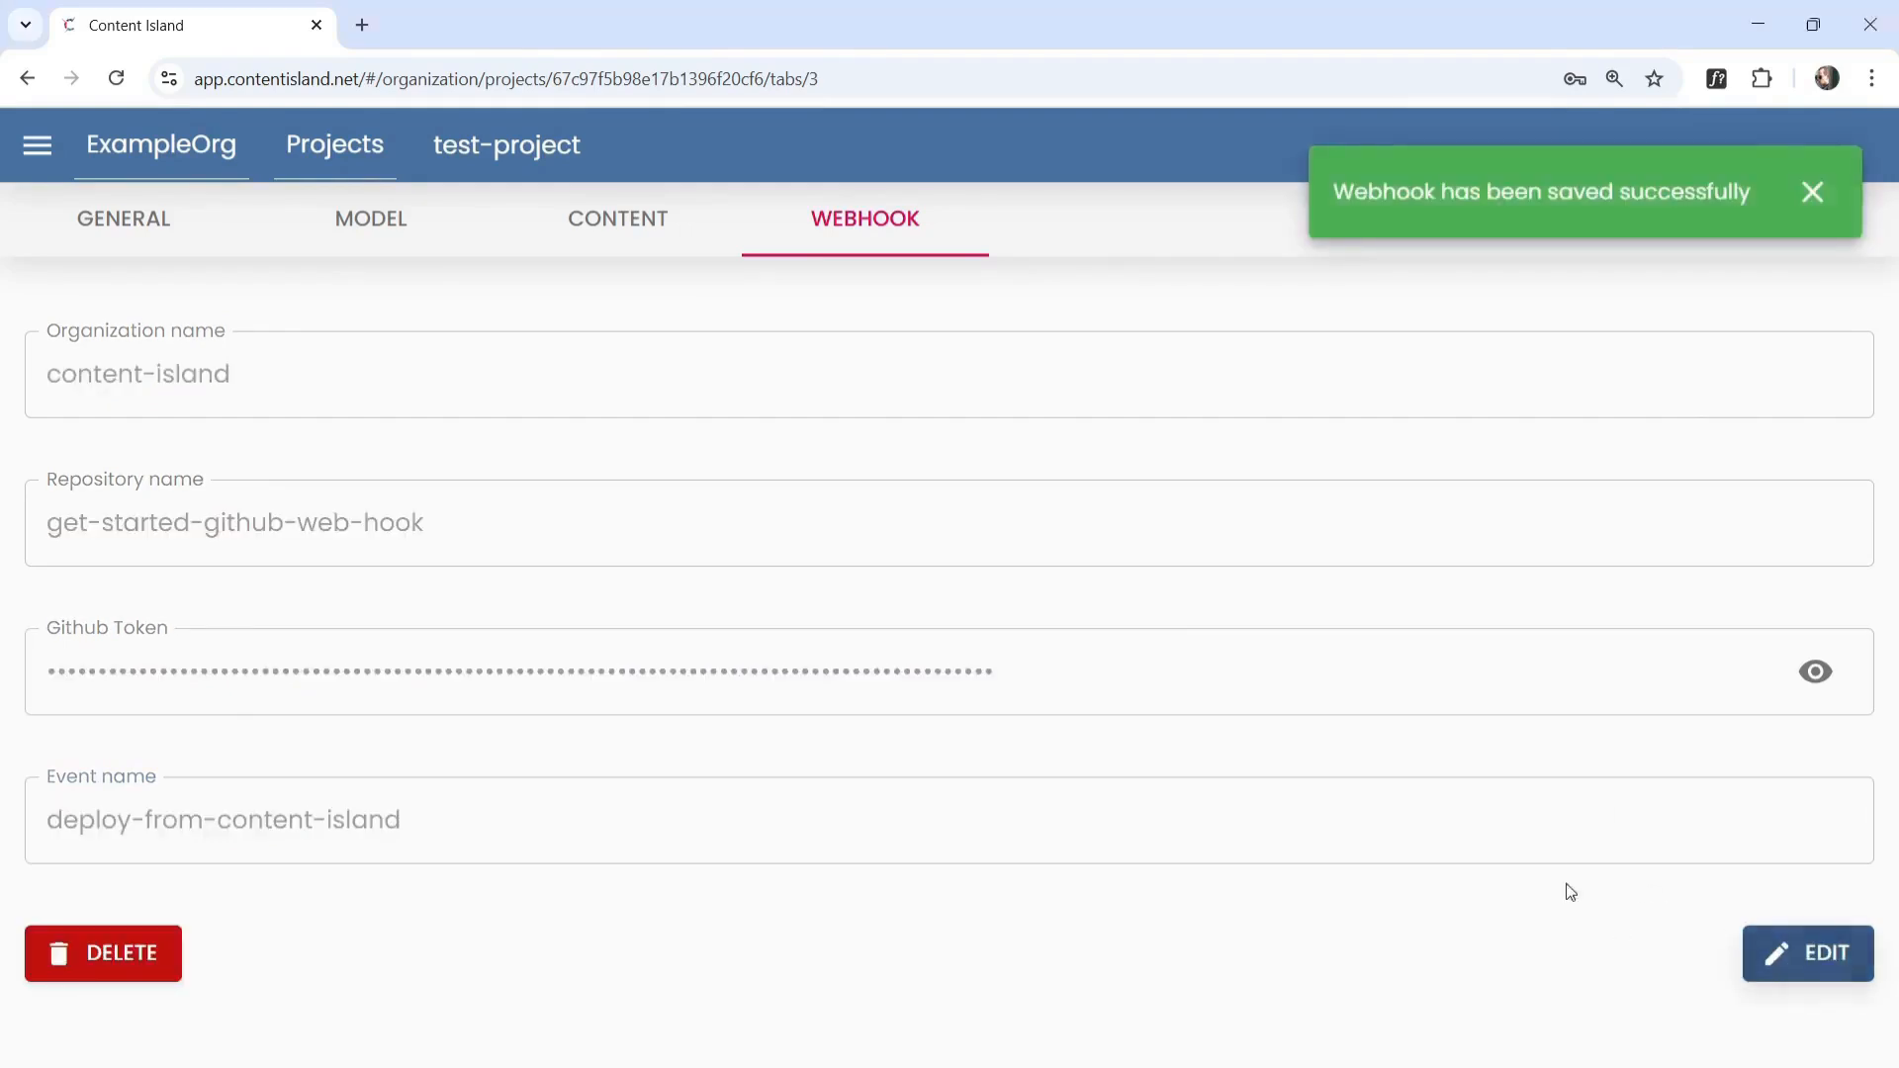
- Open the Post 1 entry from test-project's content list for editing
key(alt+Tab)
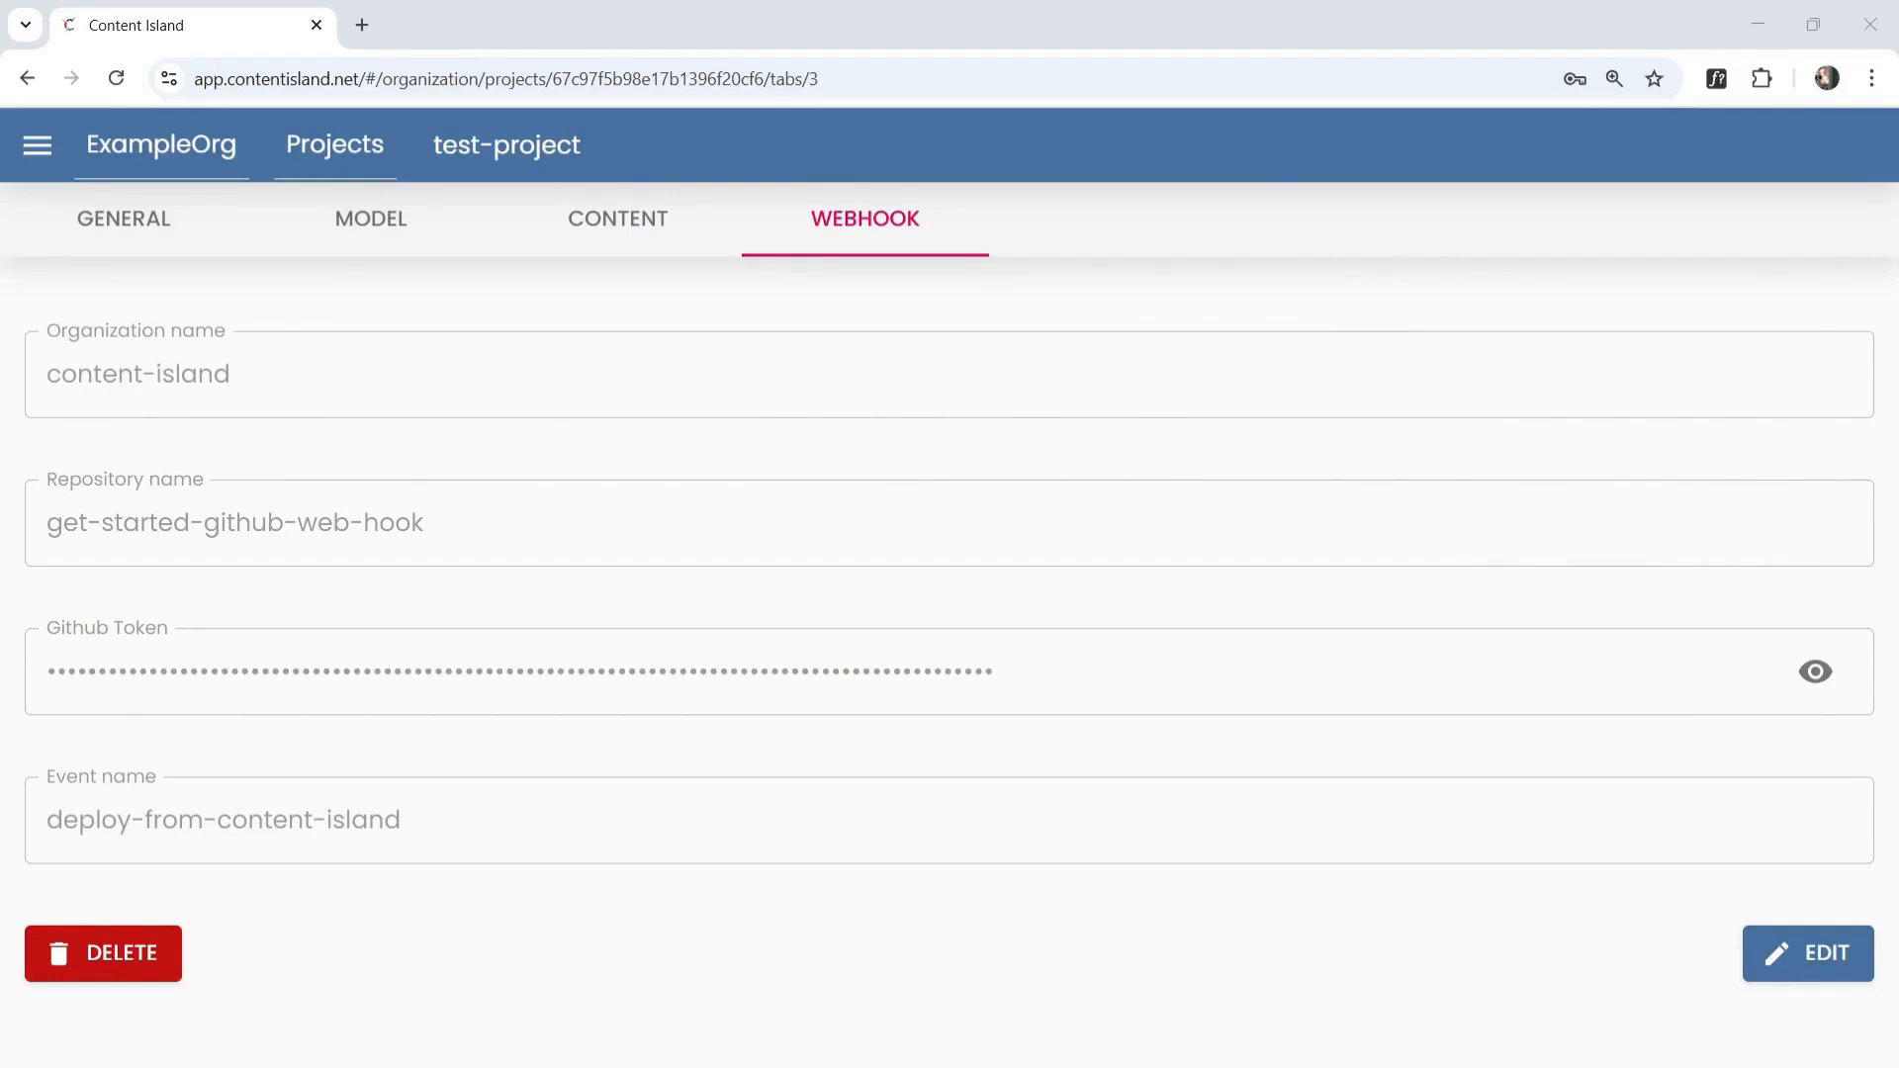
click(620, 246)
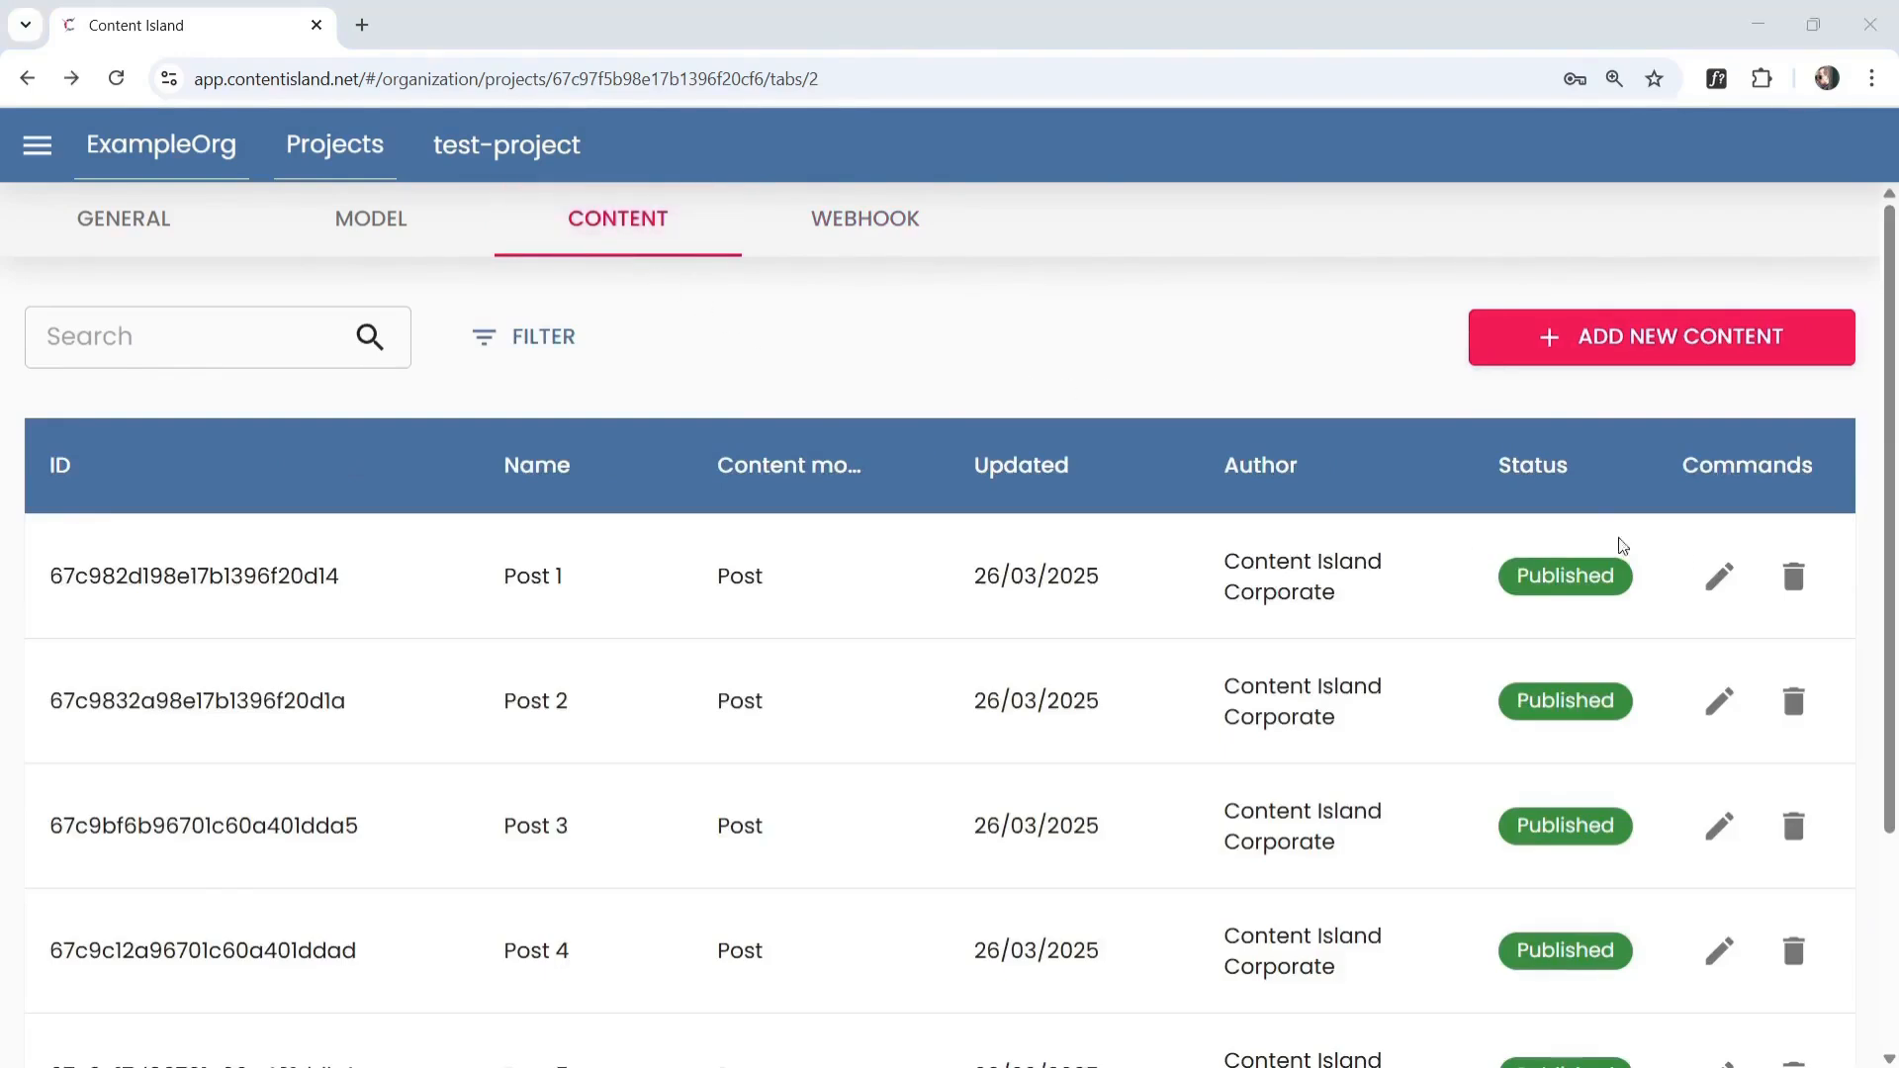
click(1716, 580)
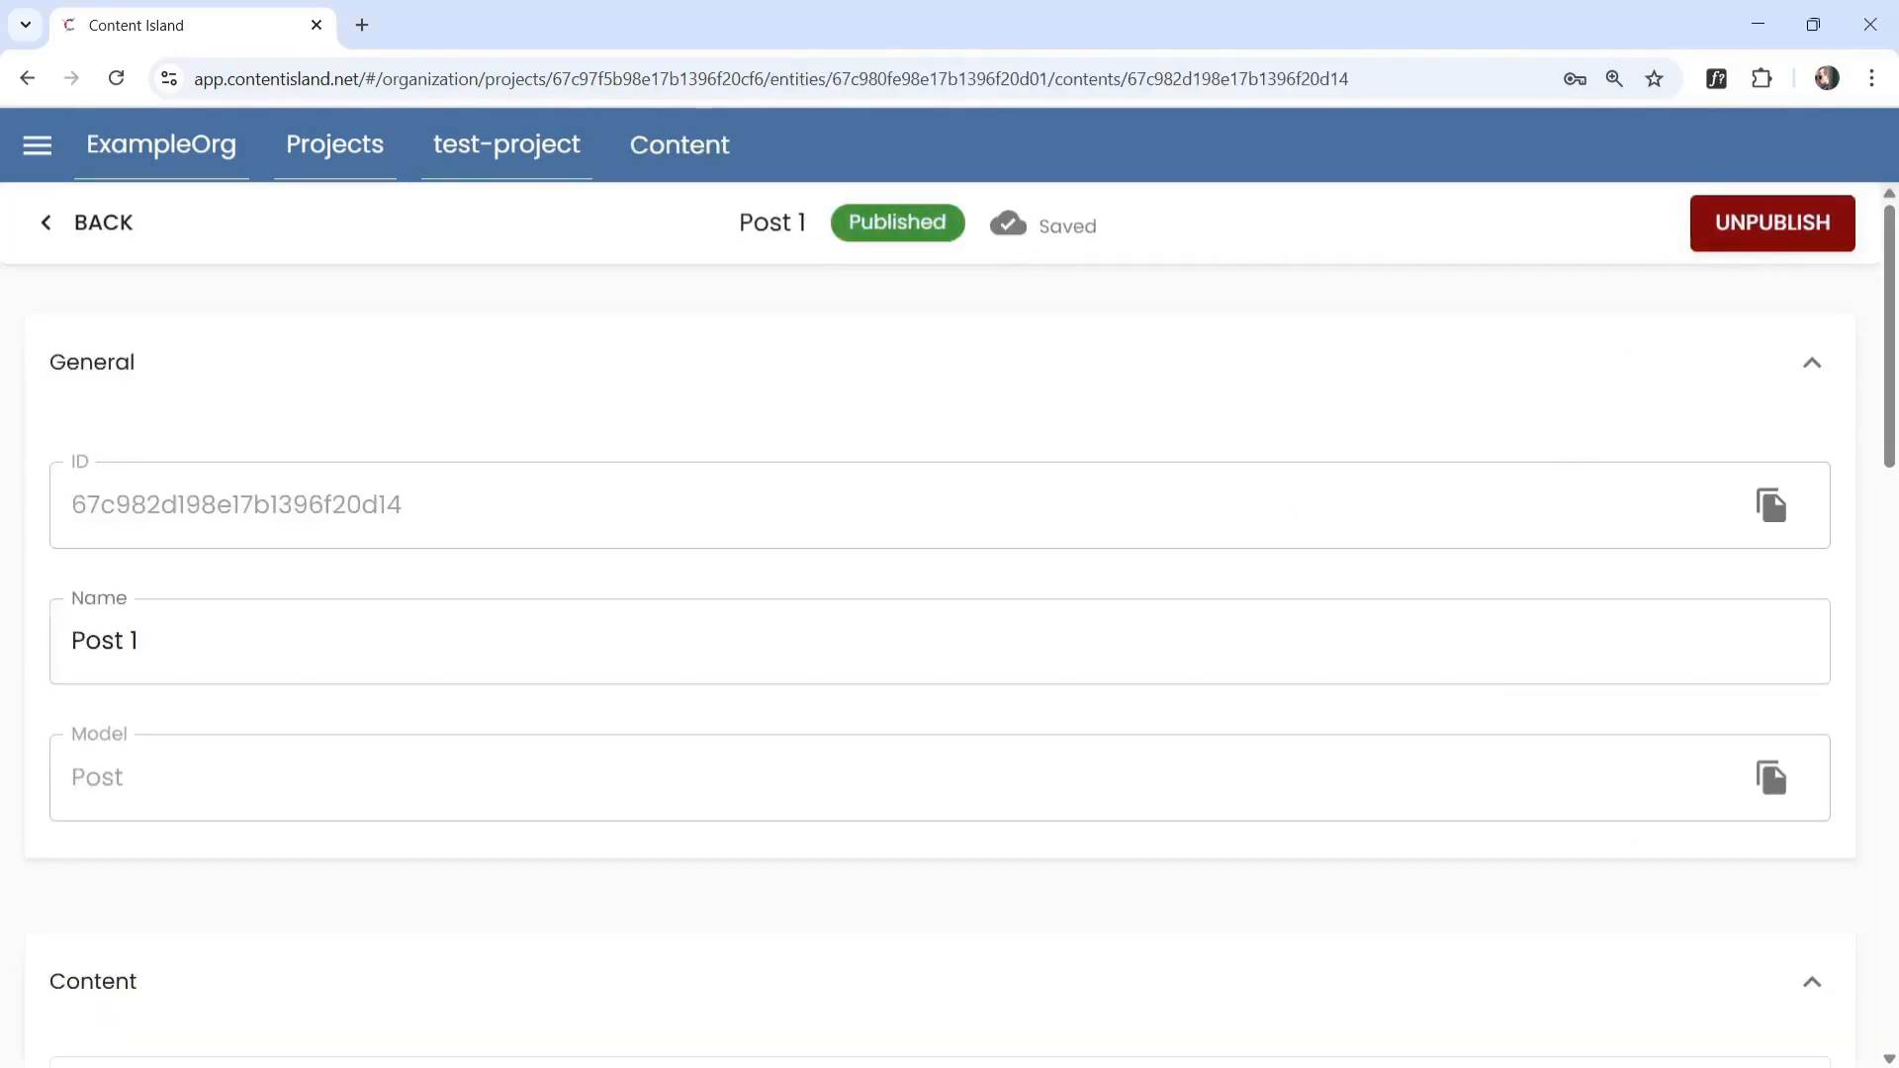
- Unpublish the Post 1 entry in test-project
key(alt+Tab)
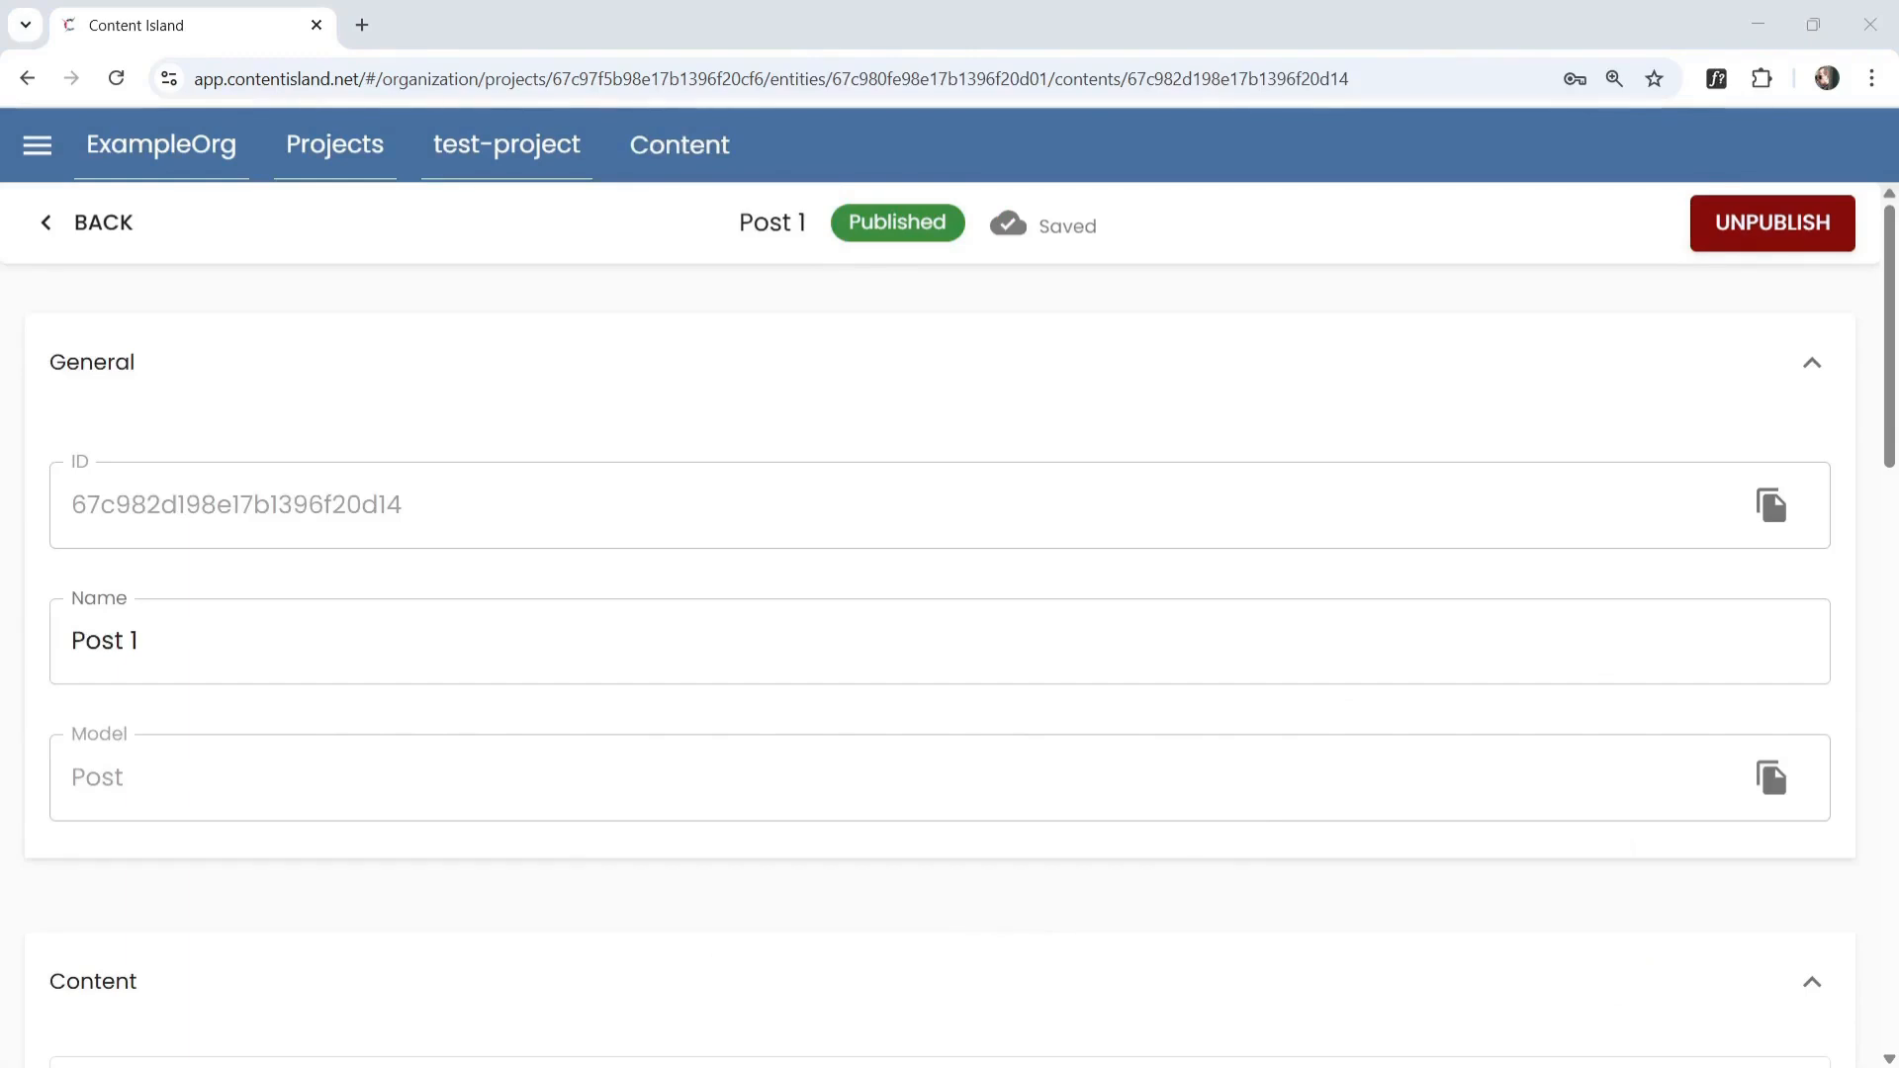
click(1747, 235)
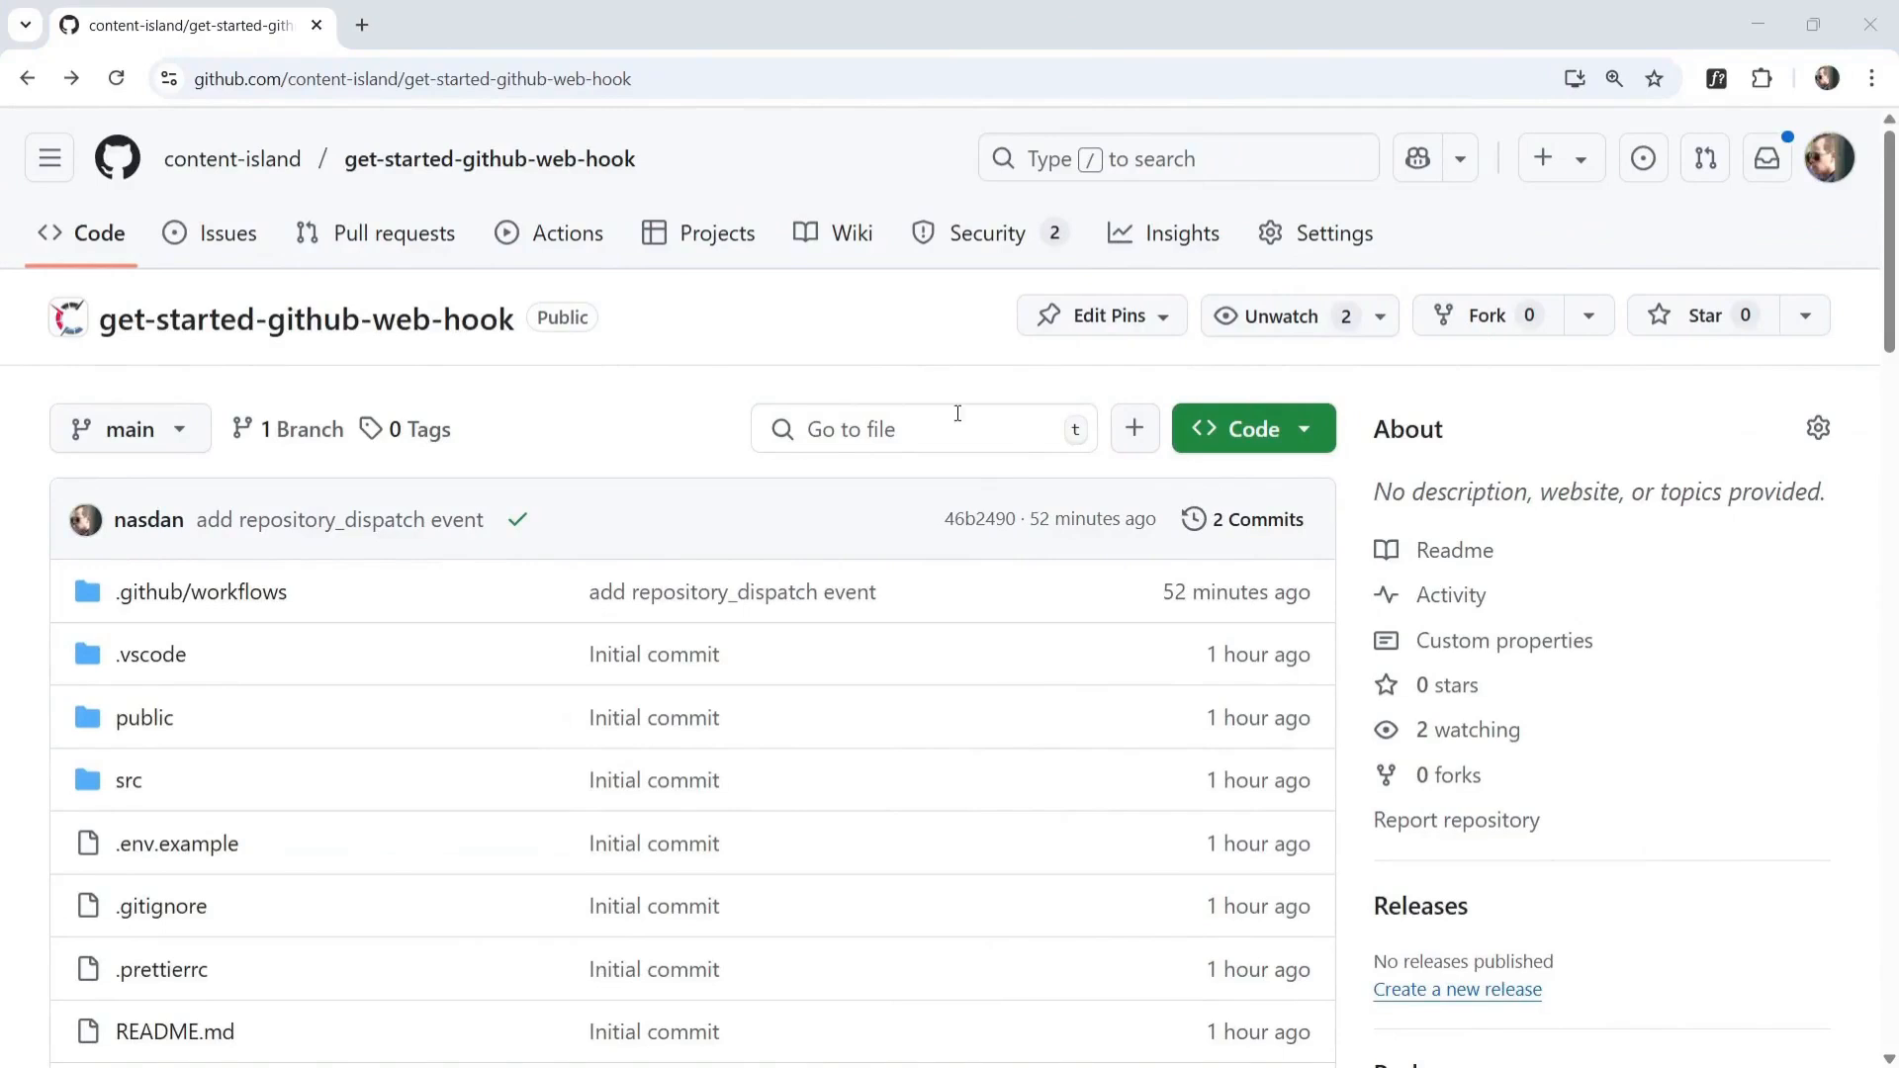
- In the get-started-github-web-hook repository on GitHub, open the latest deploy-from-content-island run and check the post list on its deployed site
click(584, 249)
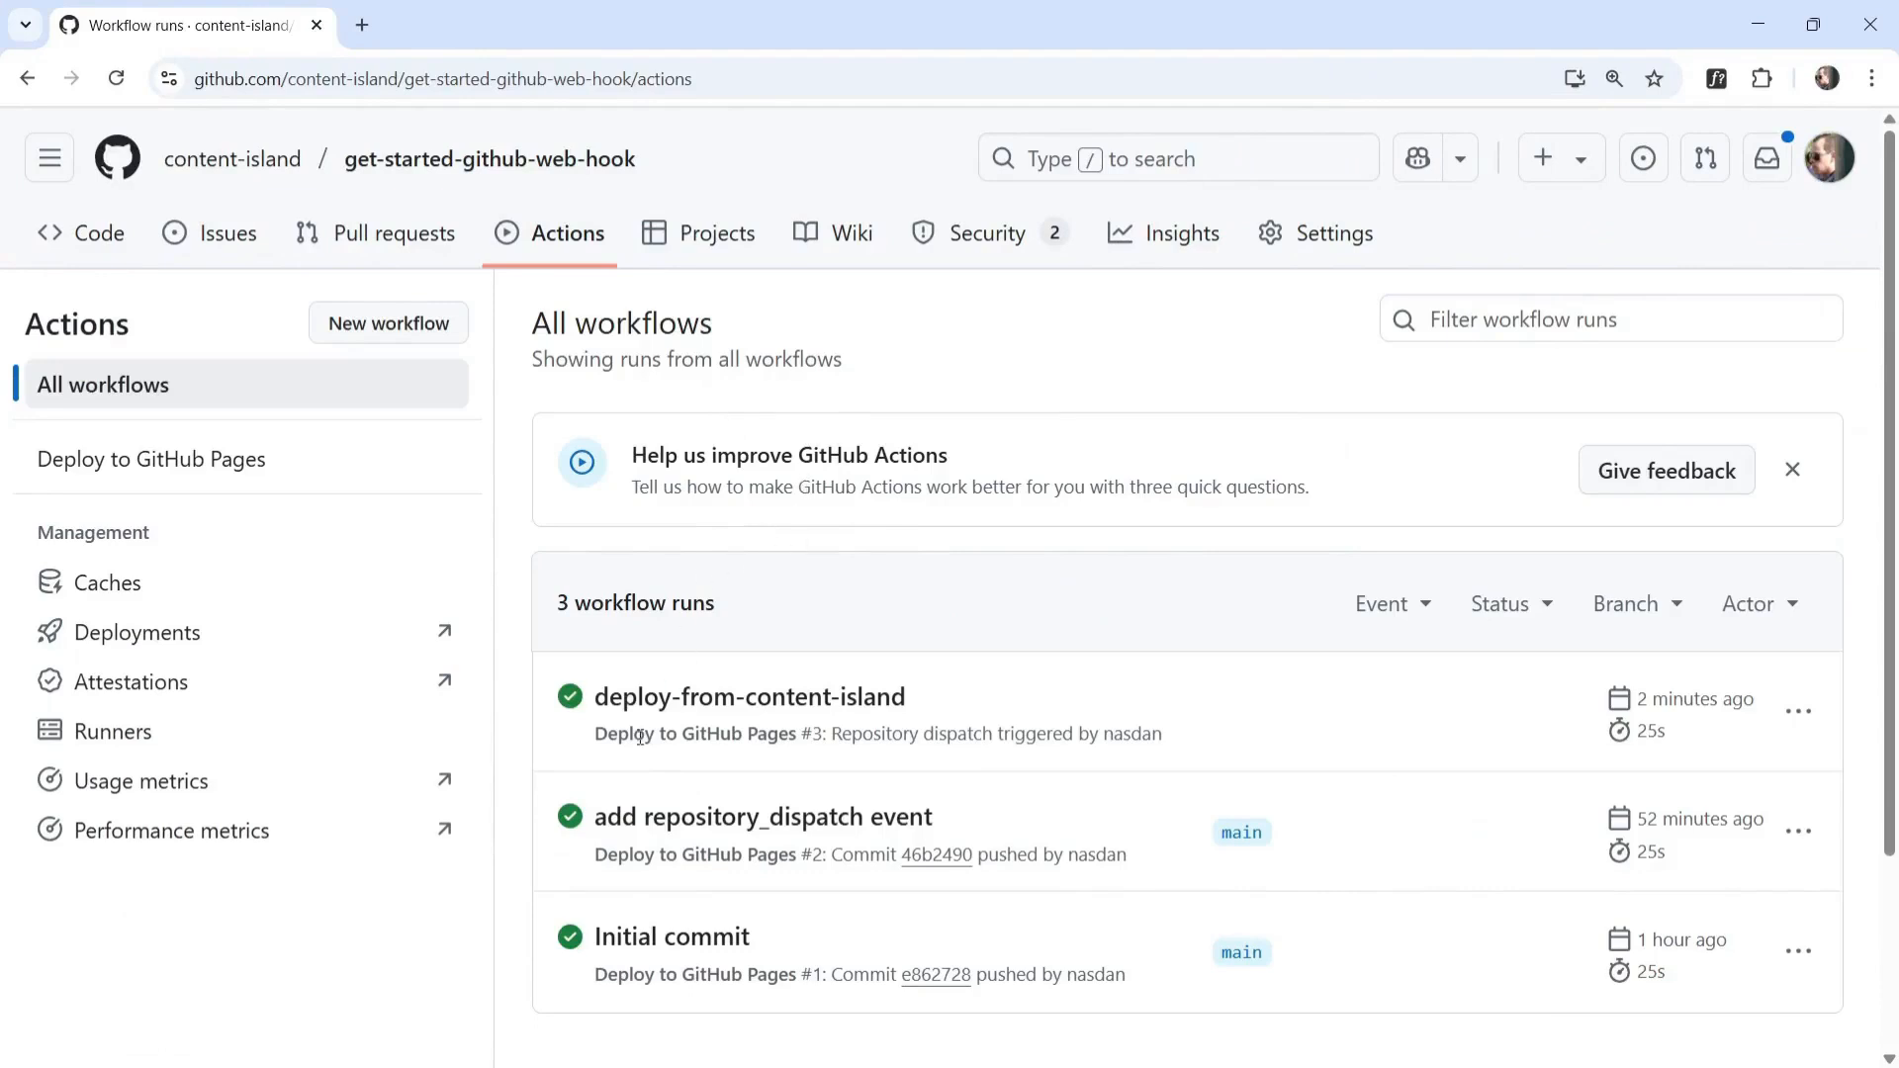
click(827, 699)
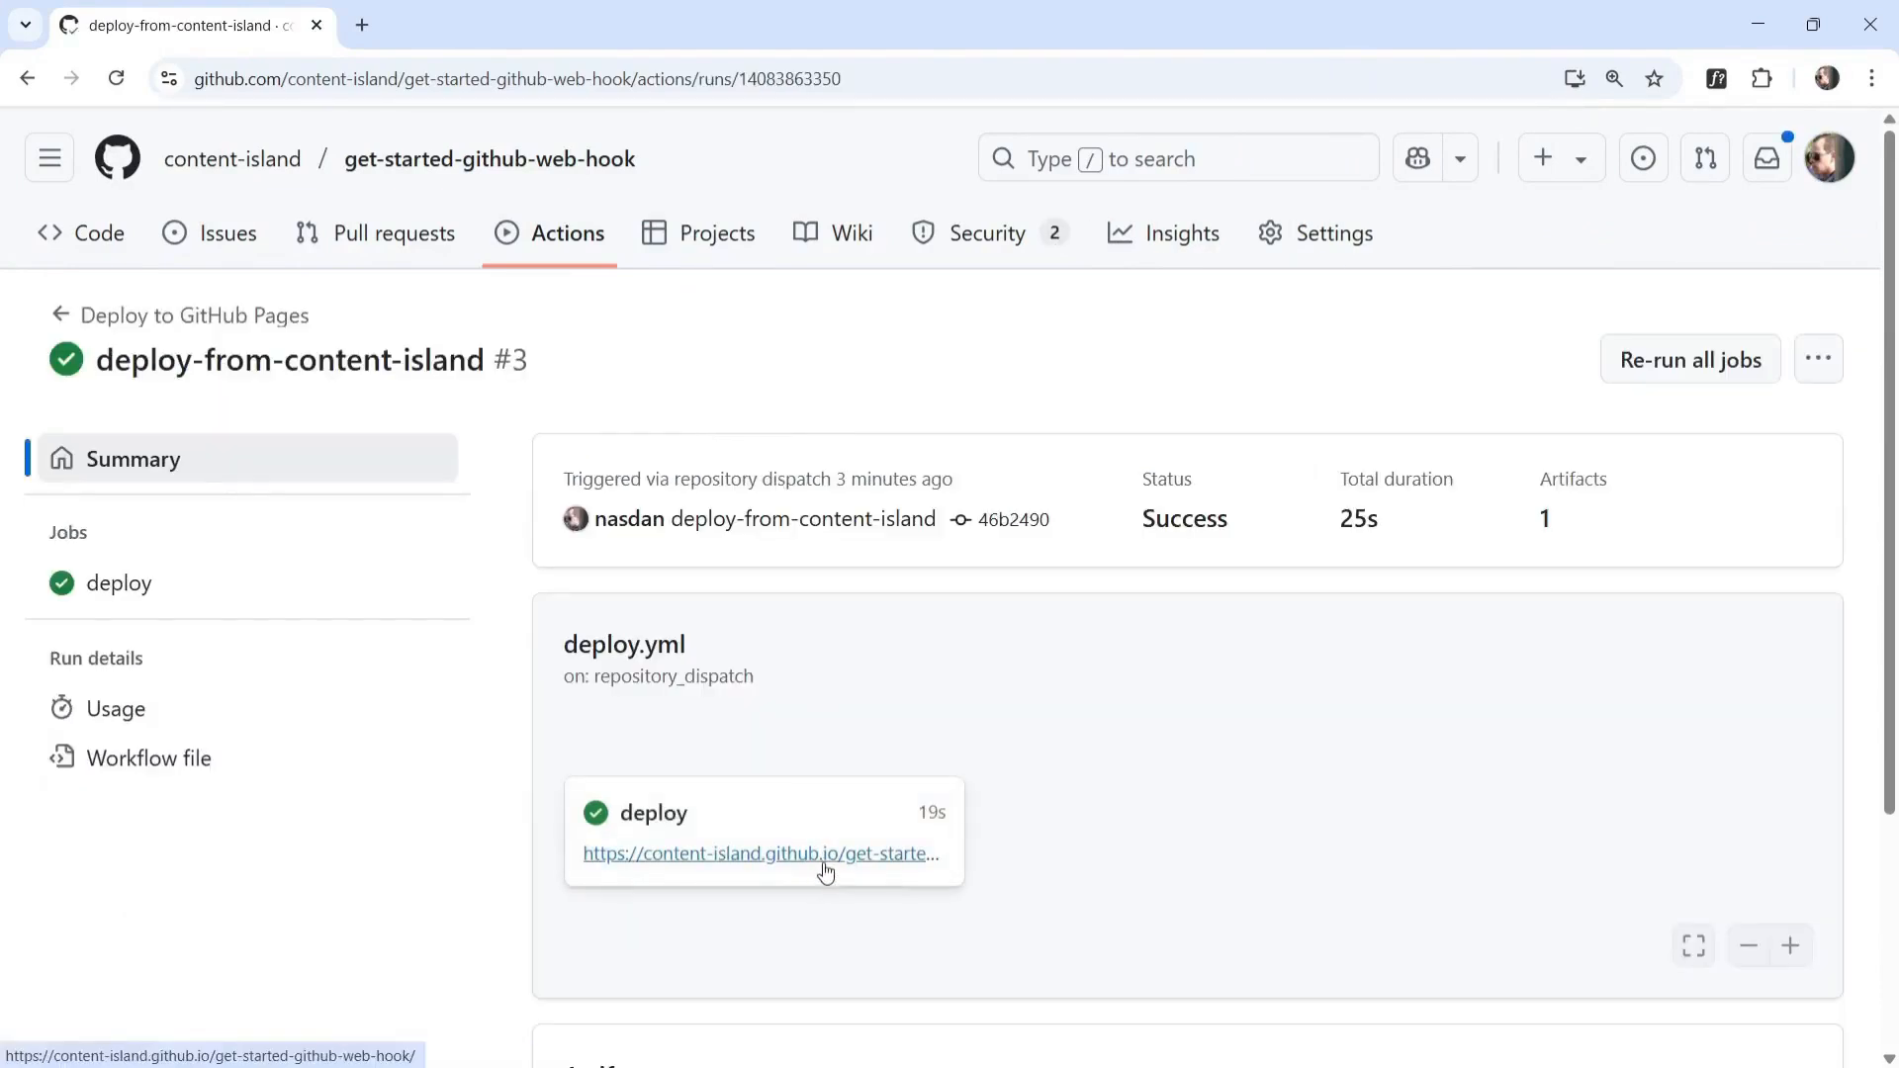
click(822, 853)
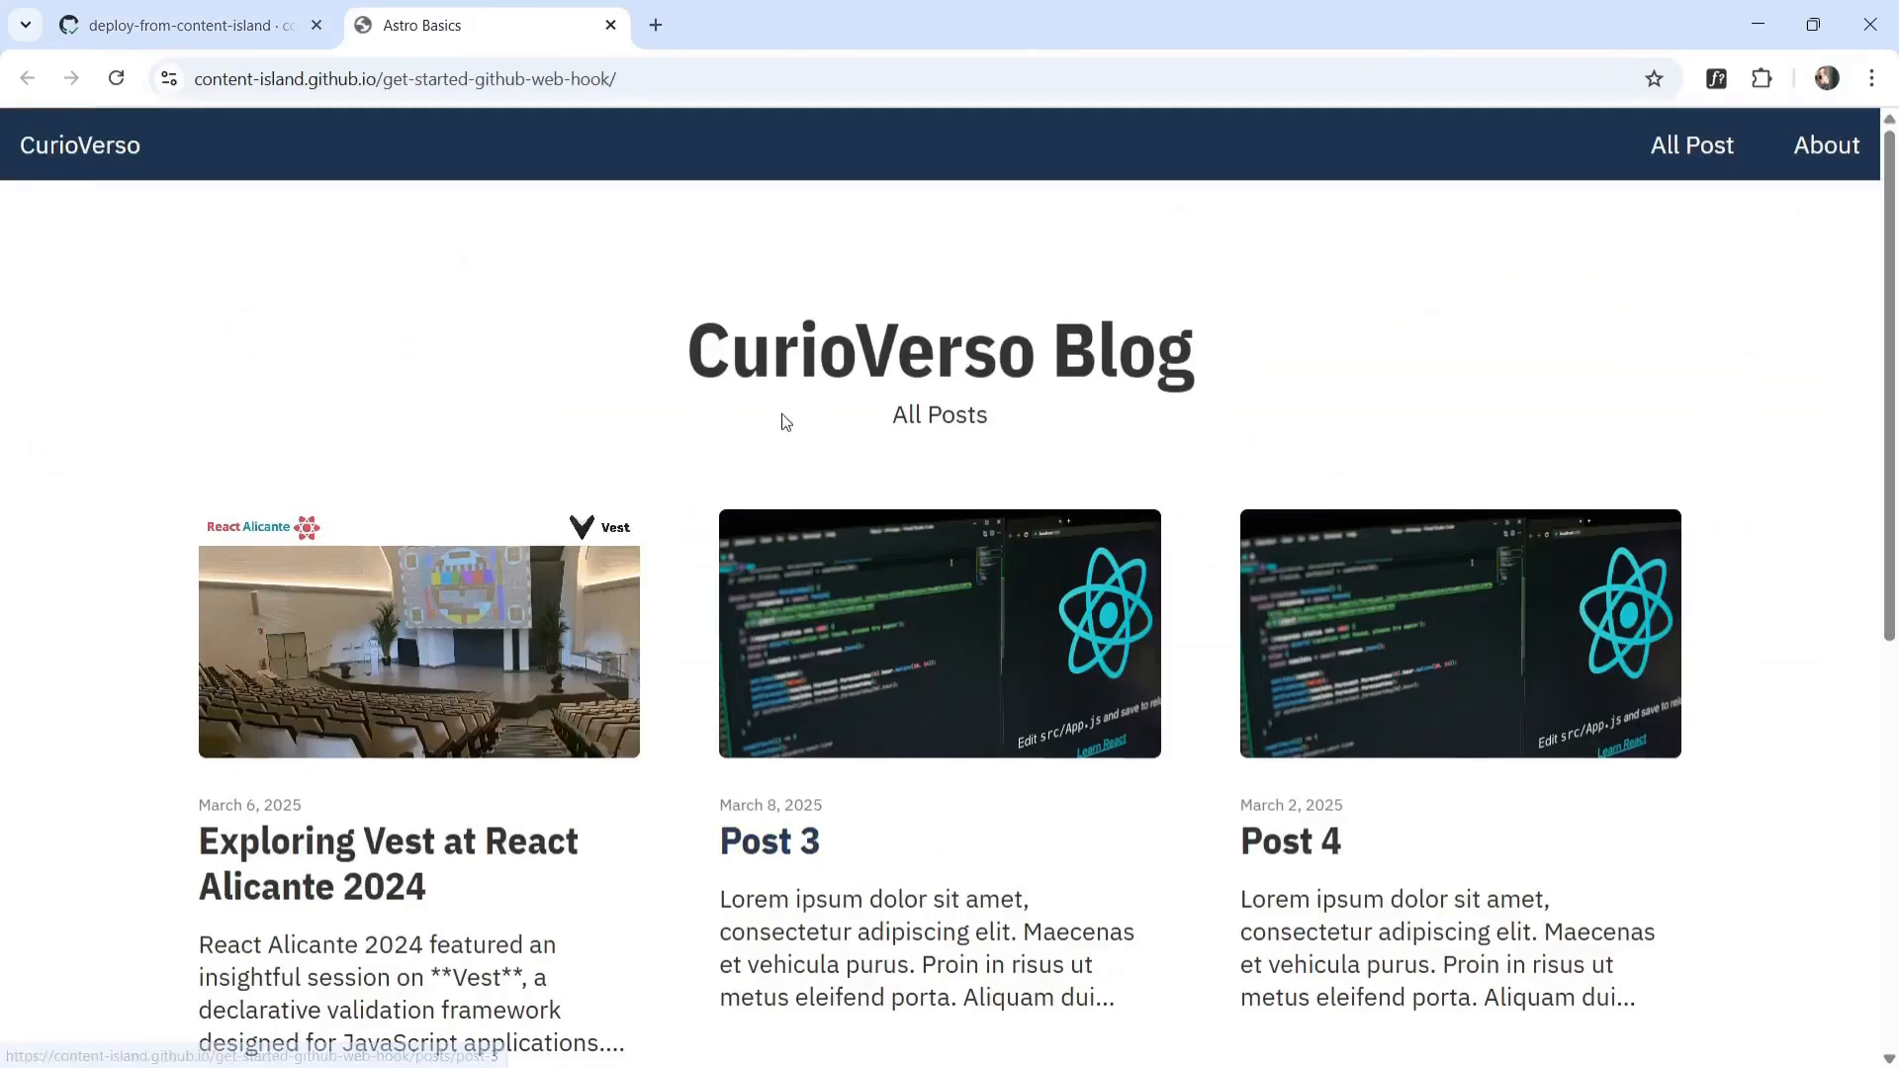
scroll(791, 425, down, 4)
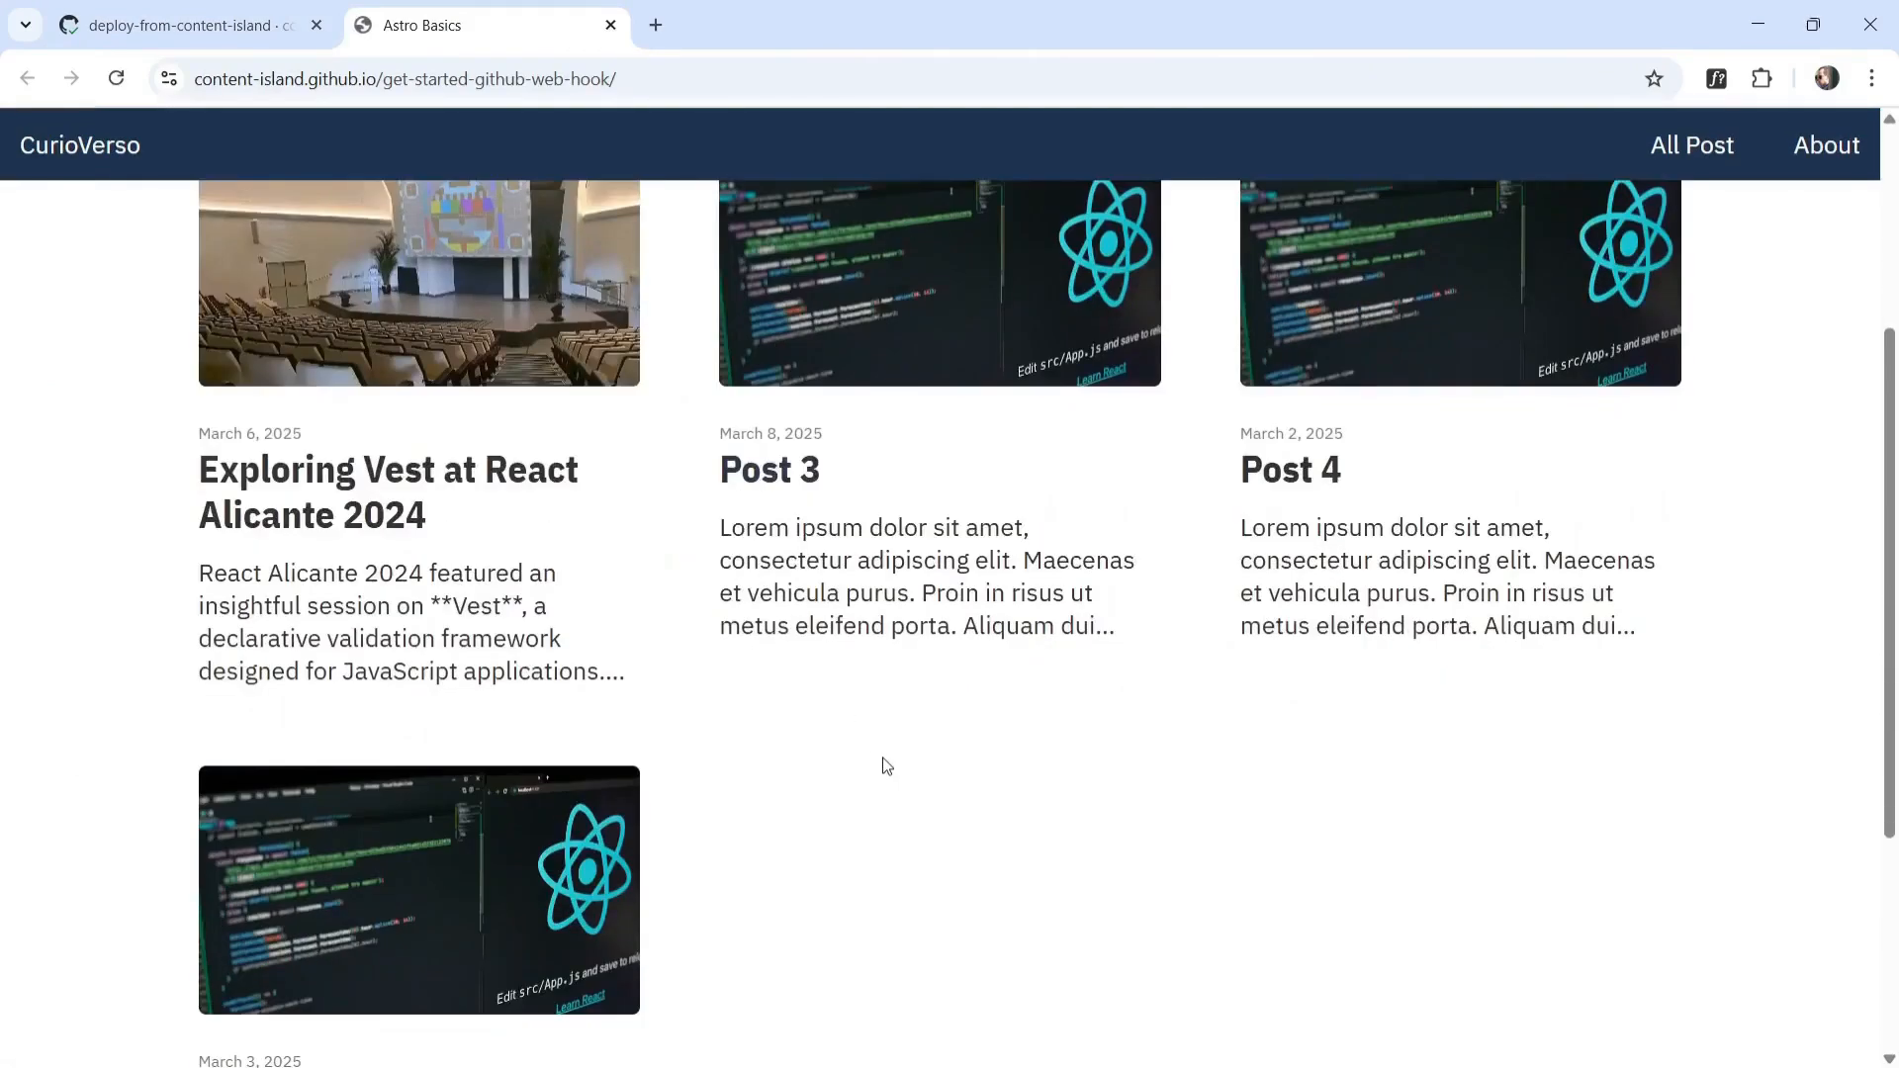
- Switch back to Content Island and publish the Post 1 entry again
key(alt+Tab)
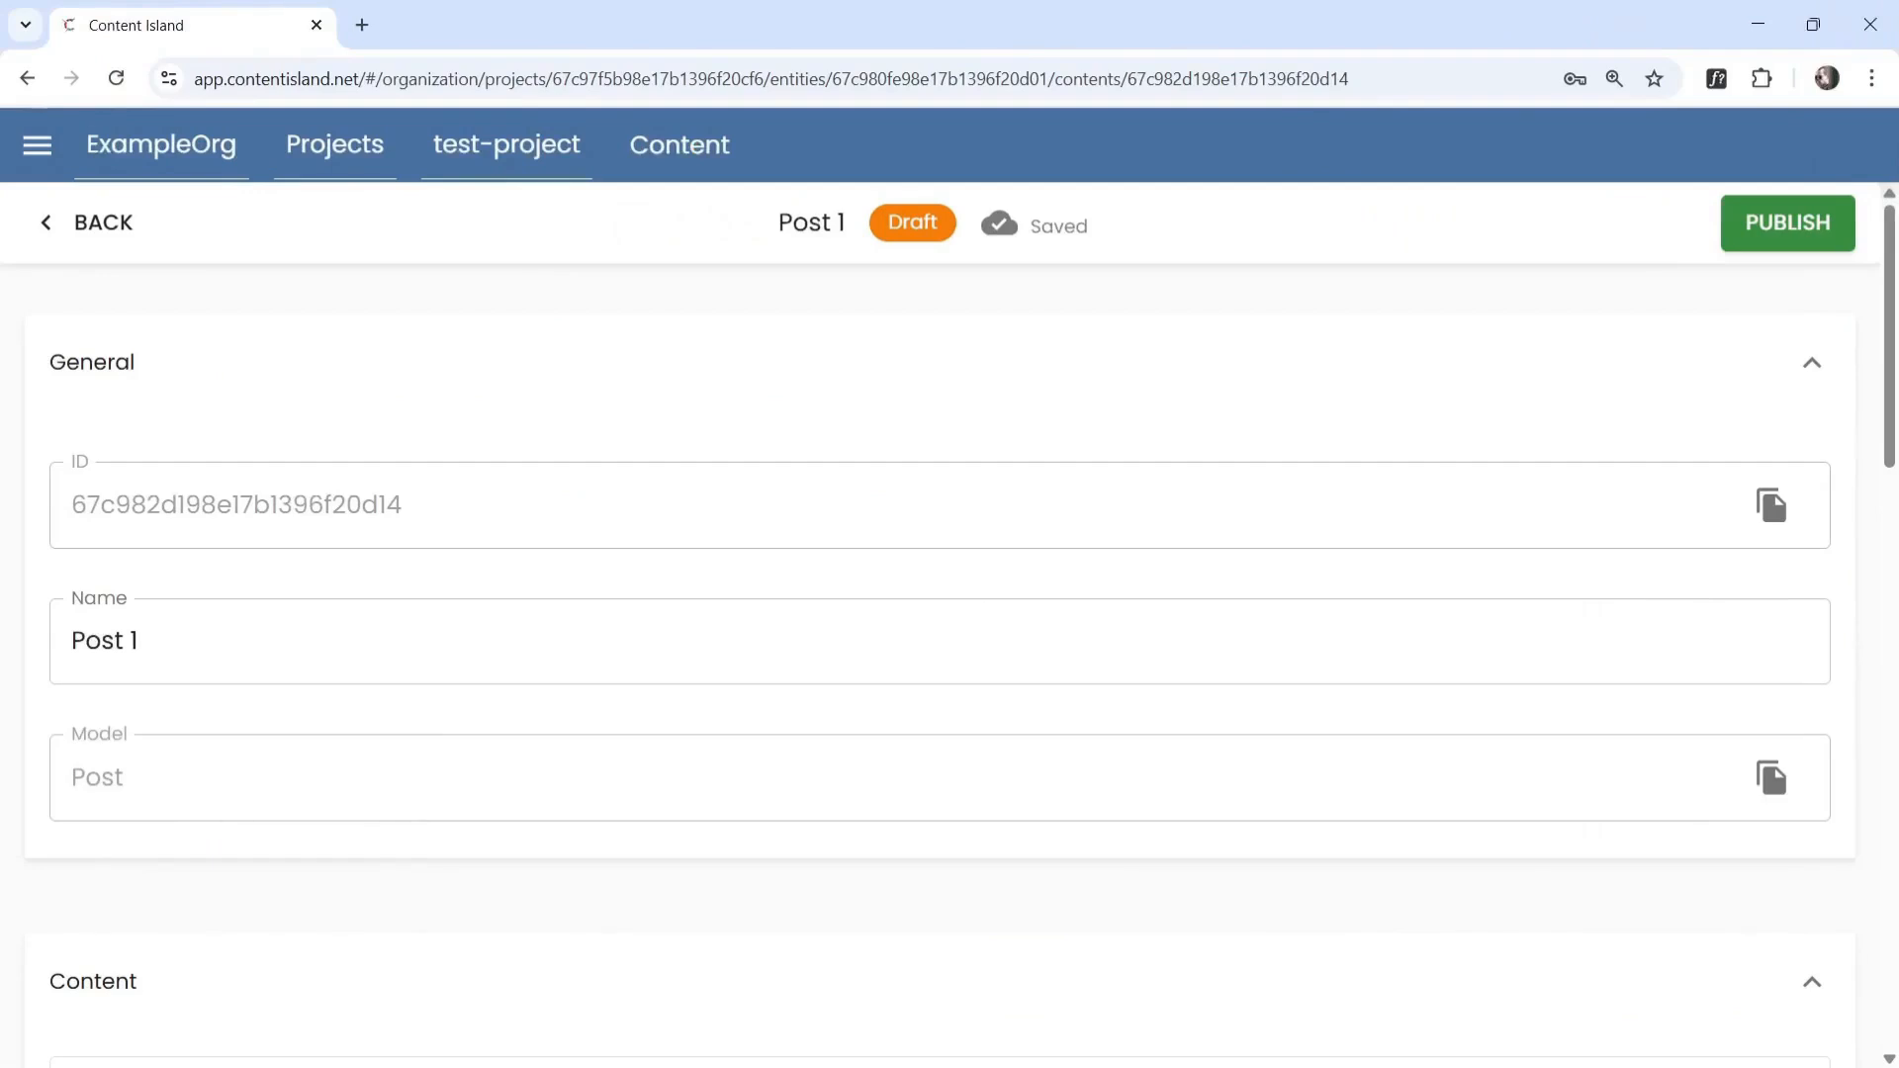
key(alt+Tab)
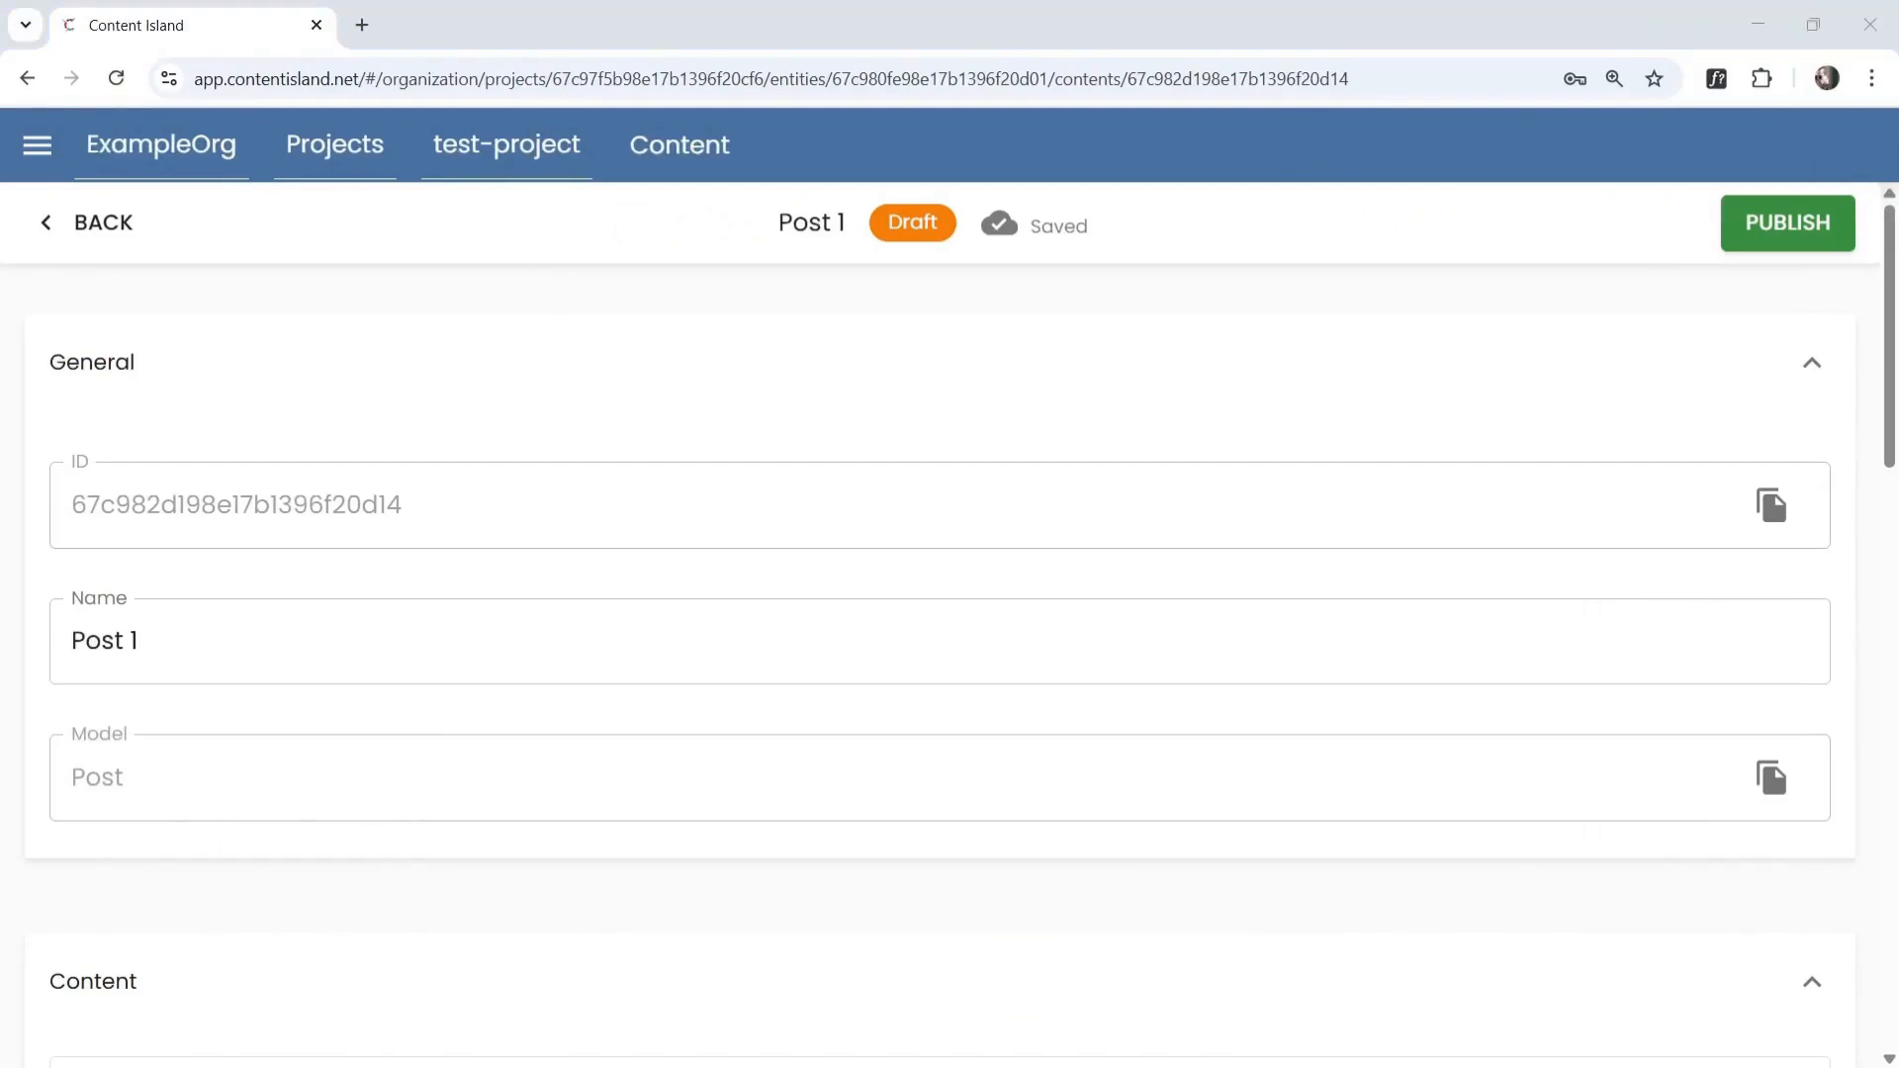
click(1771, 247)
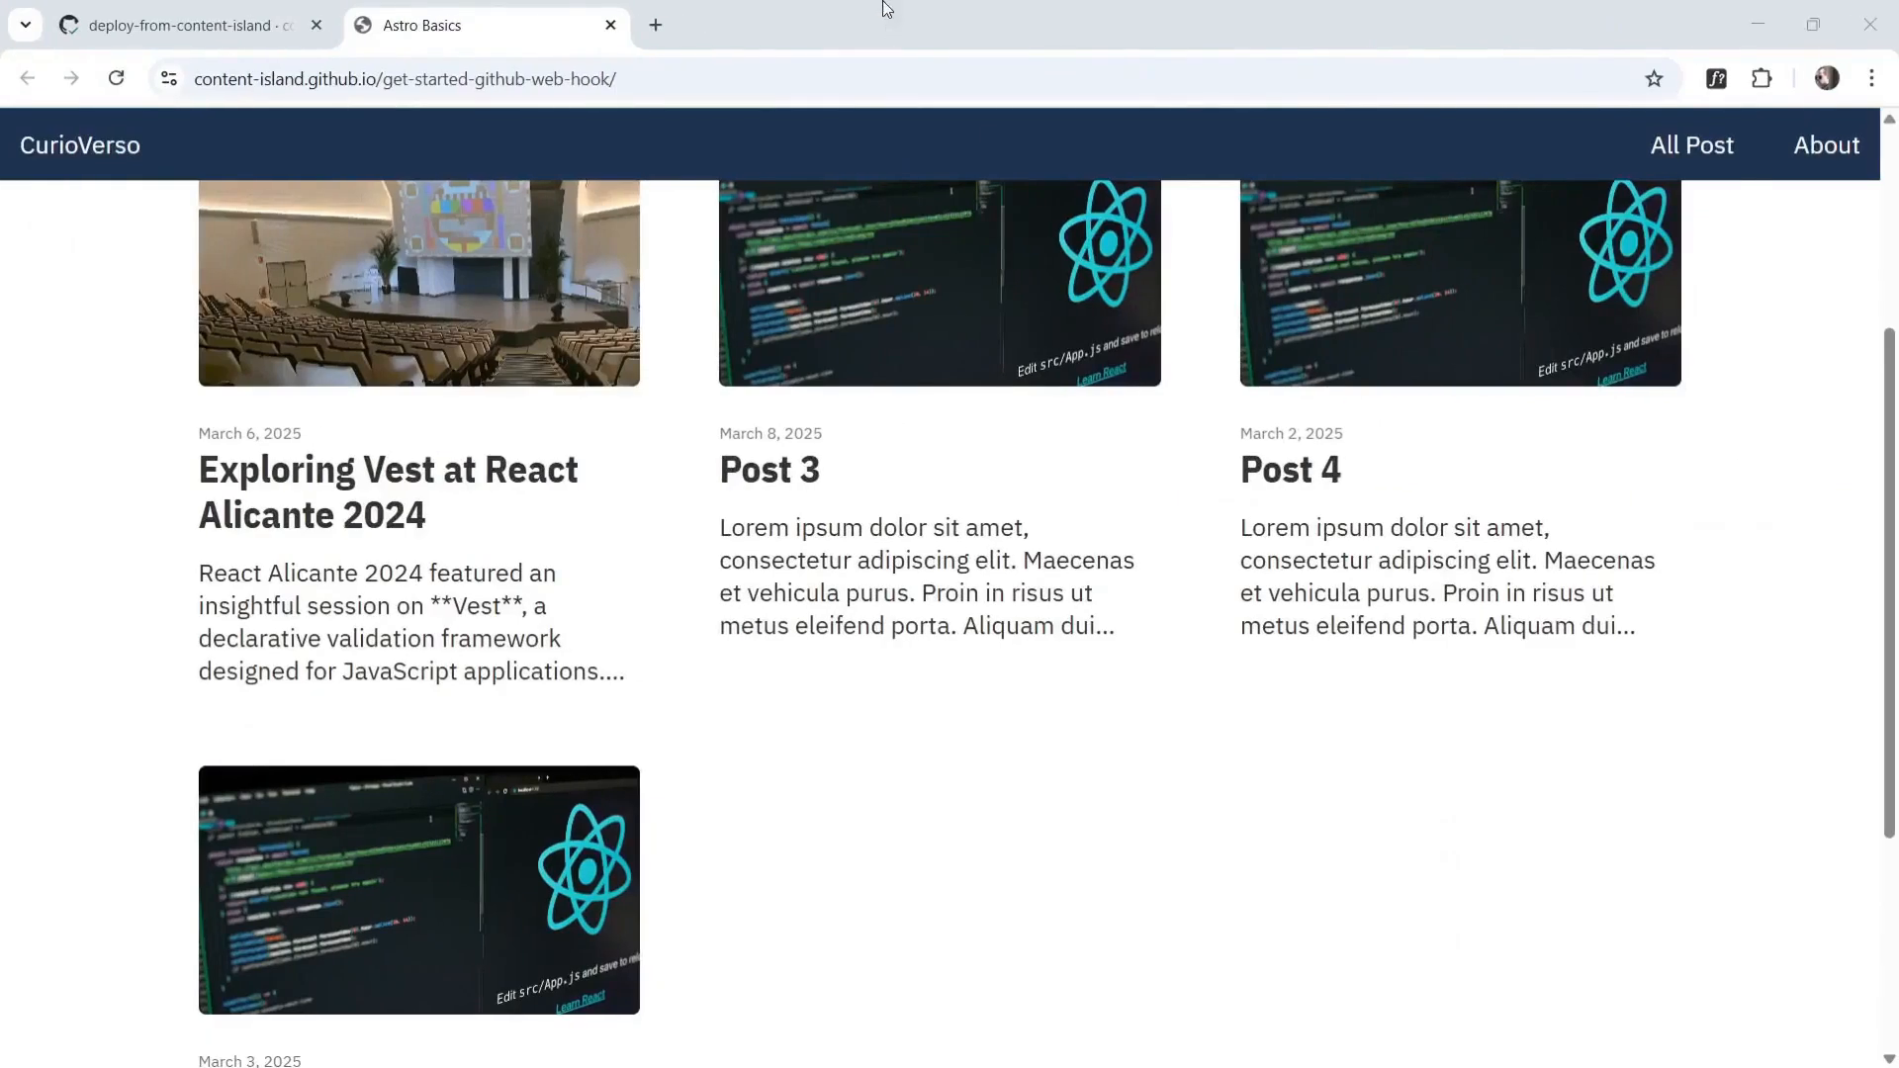
- Close the old blog page, open the newest deploy-from-content-island run on GitHub and examine the posts on the redeployed CurioVerso blog
click(611, 25)
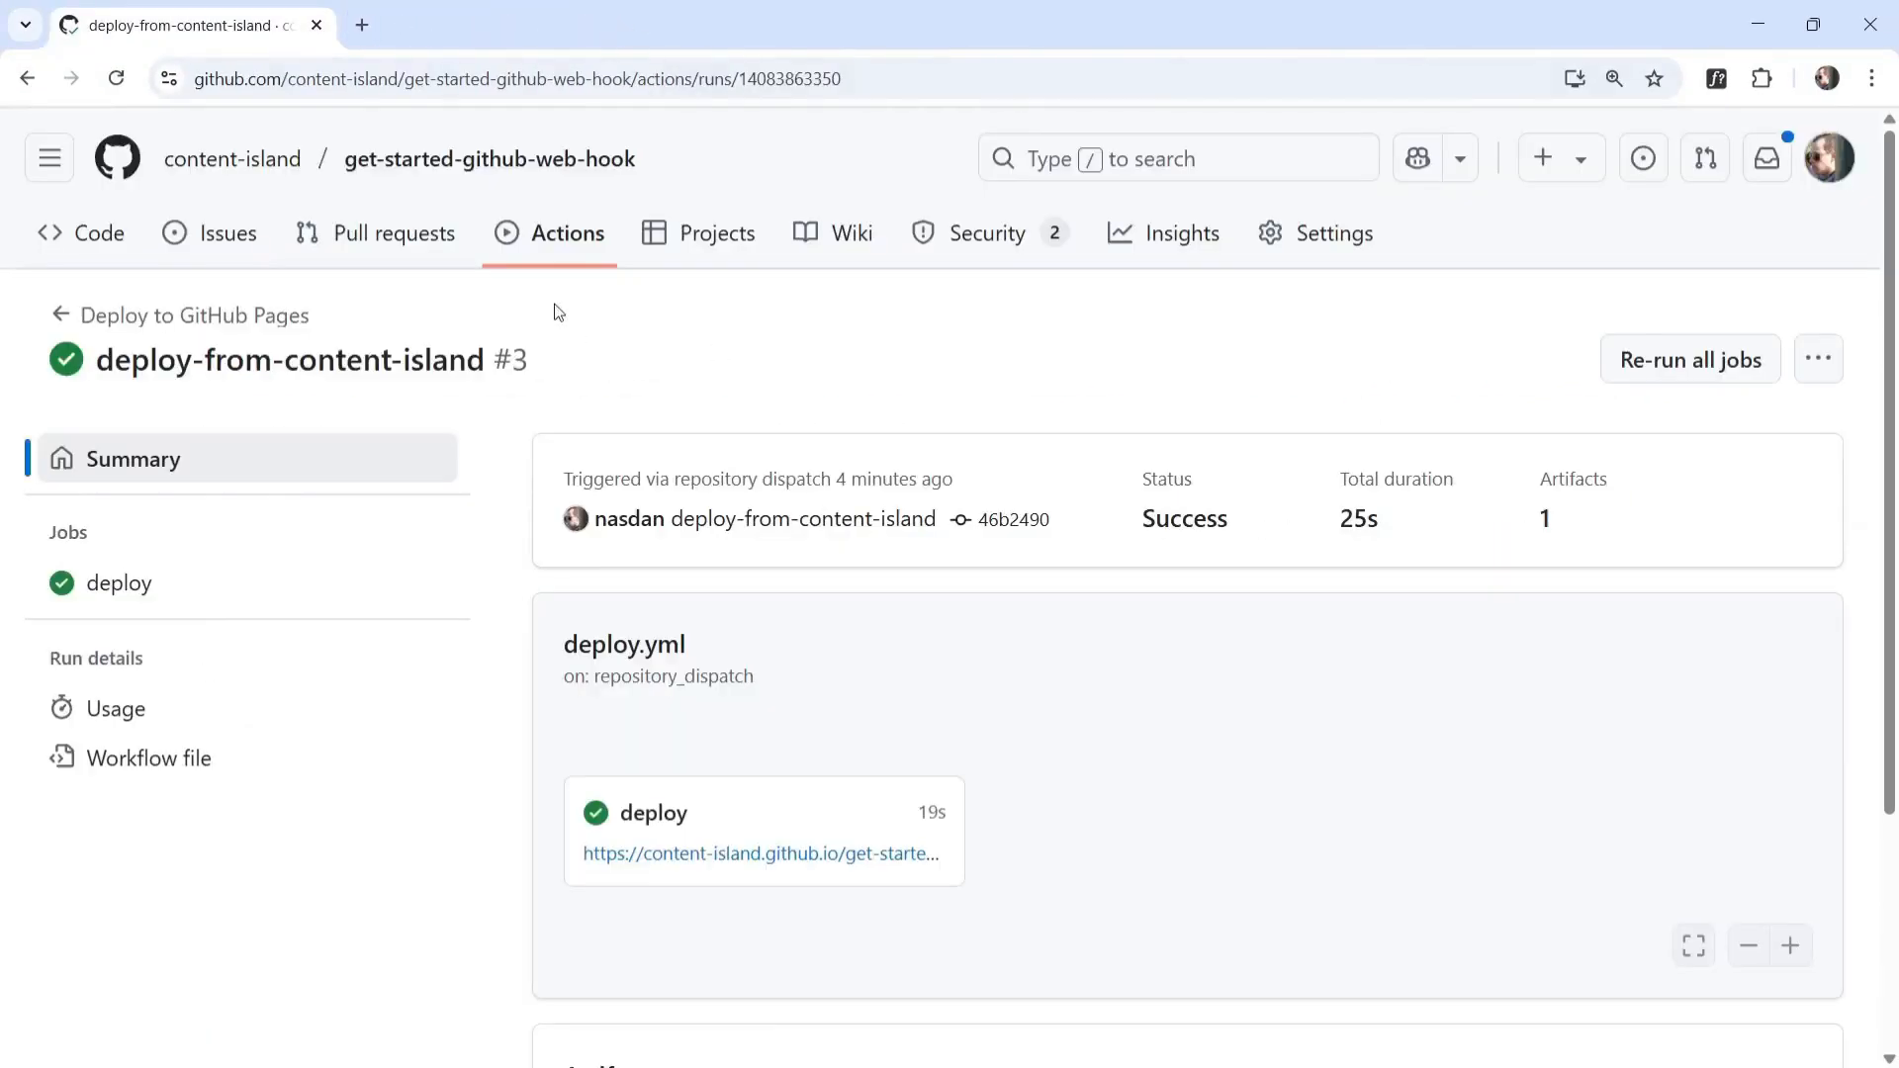
click(562, 249)
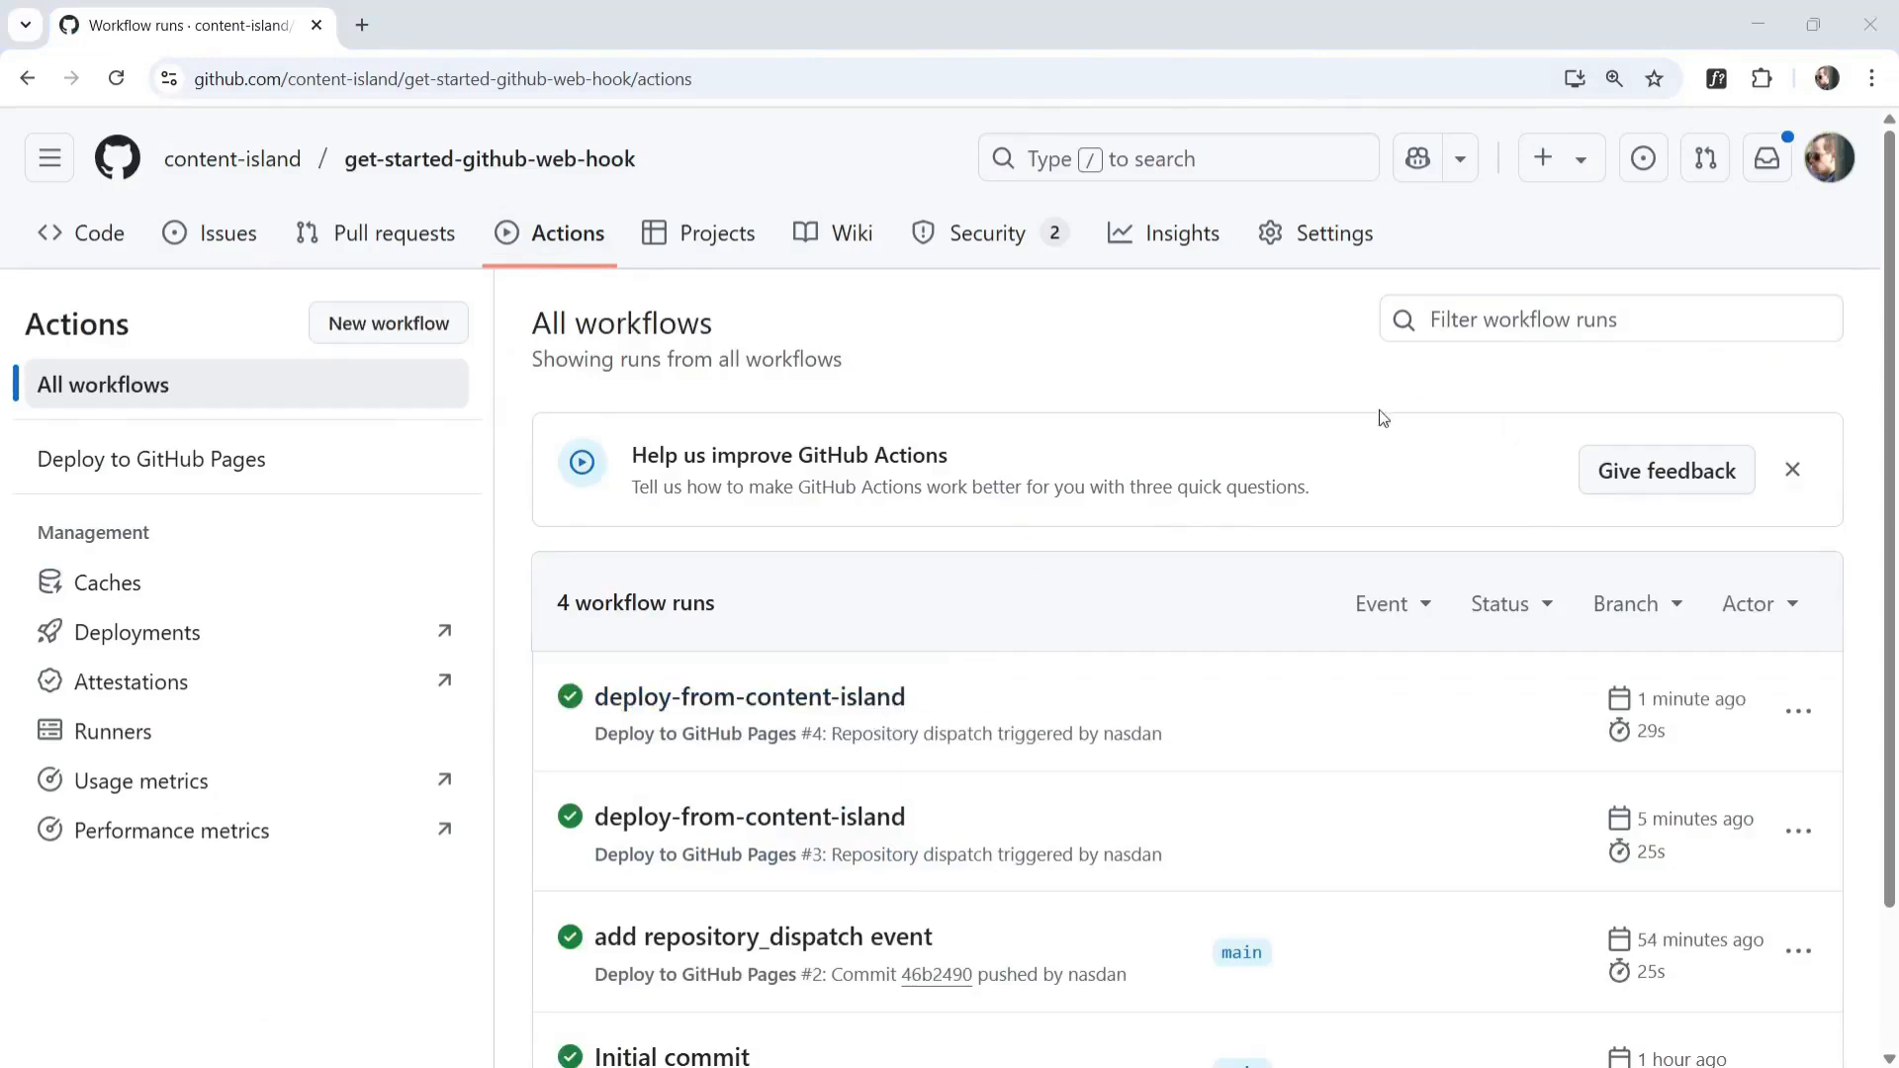
click(728, 698)
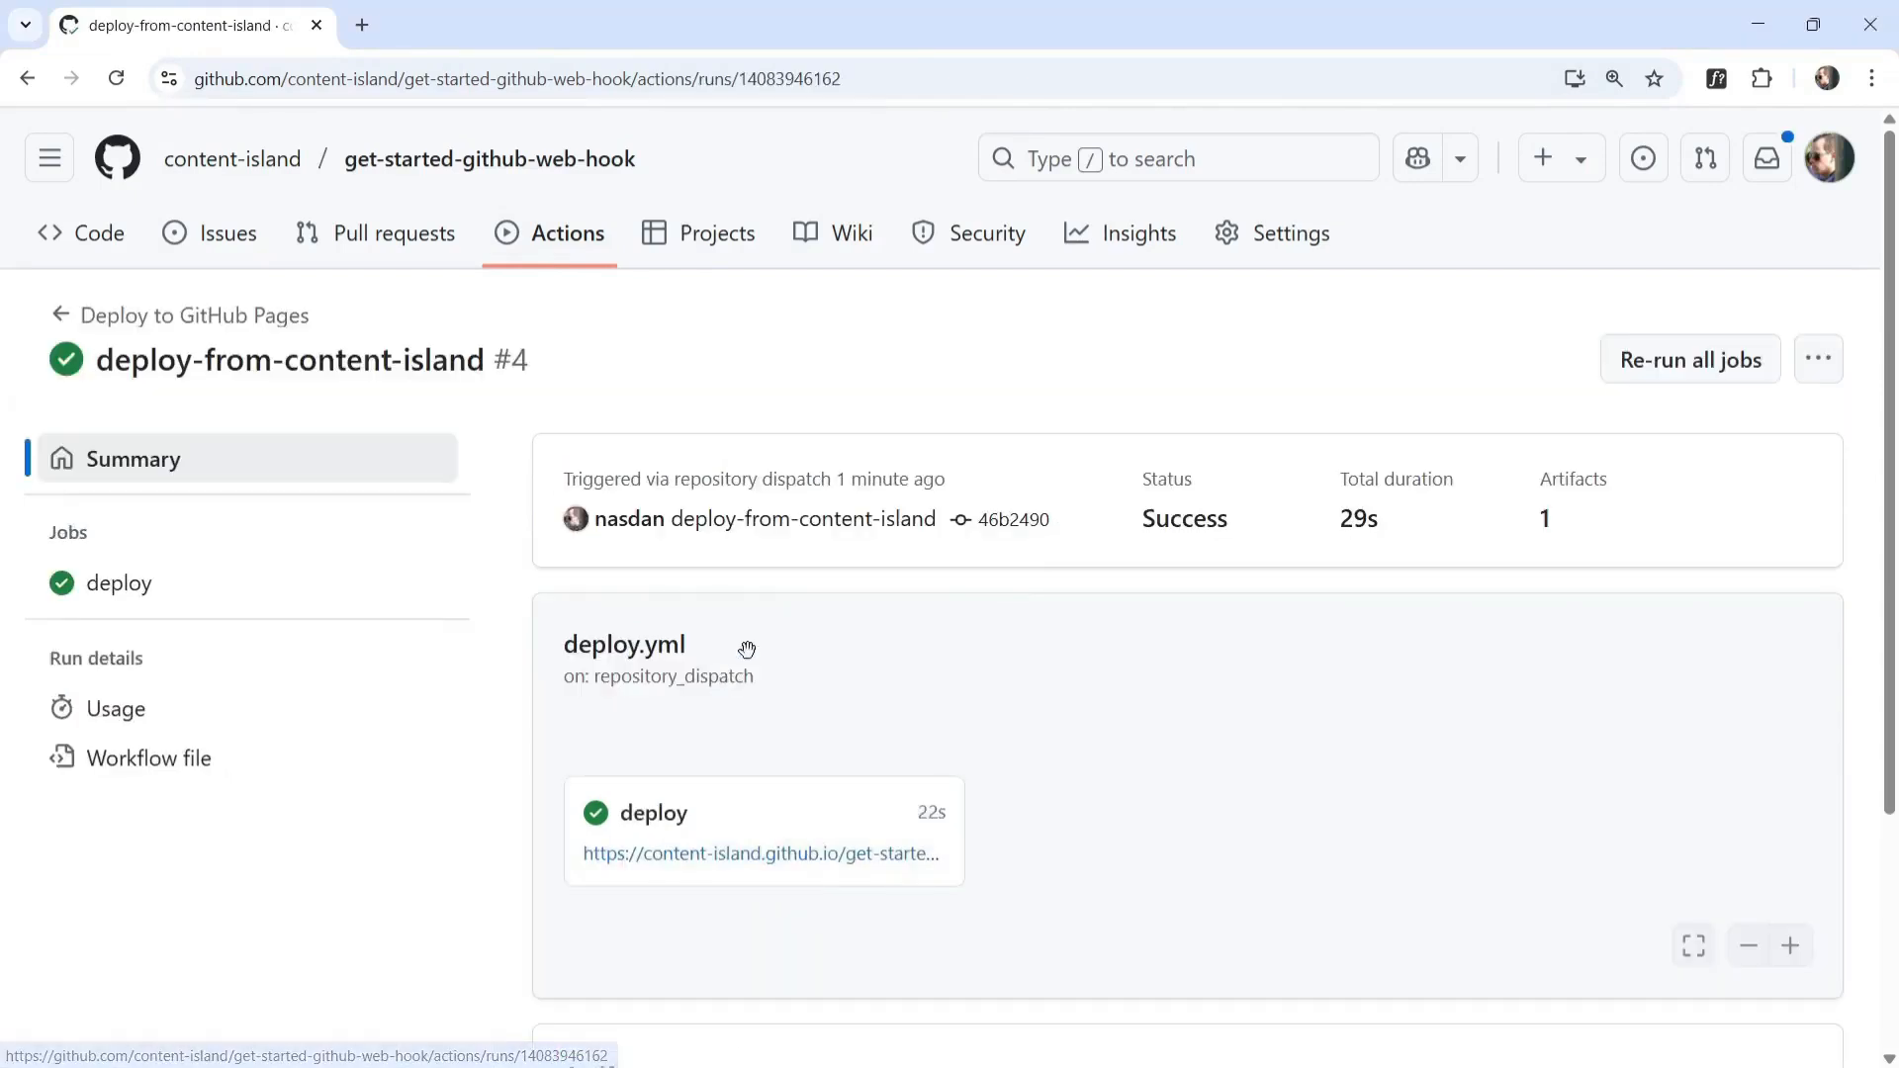
click(782, 853)
click(116, 78)
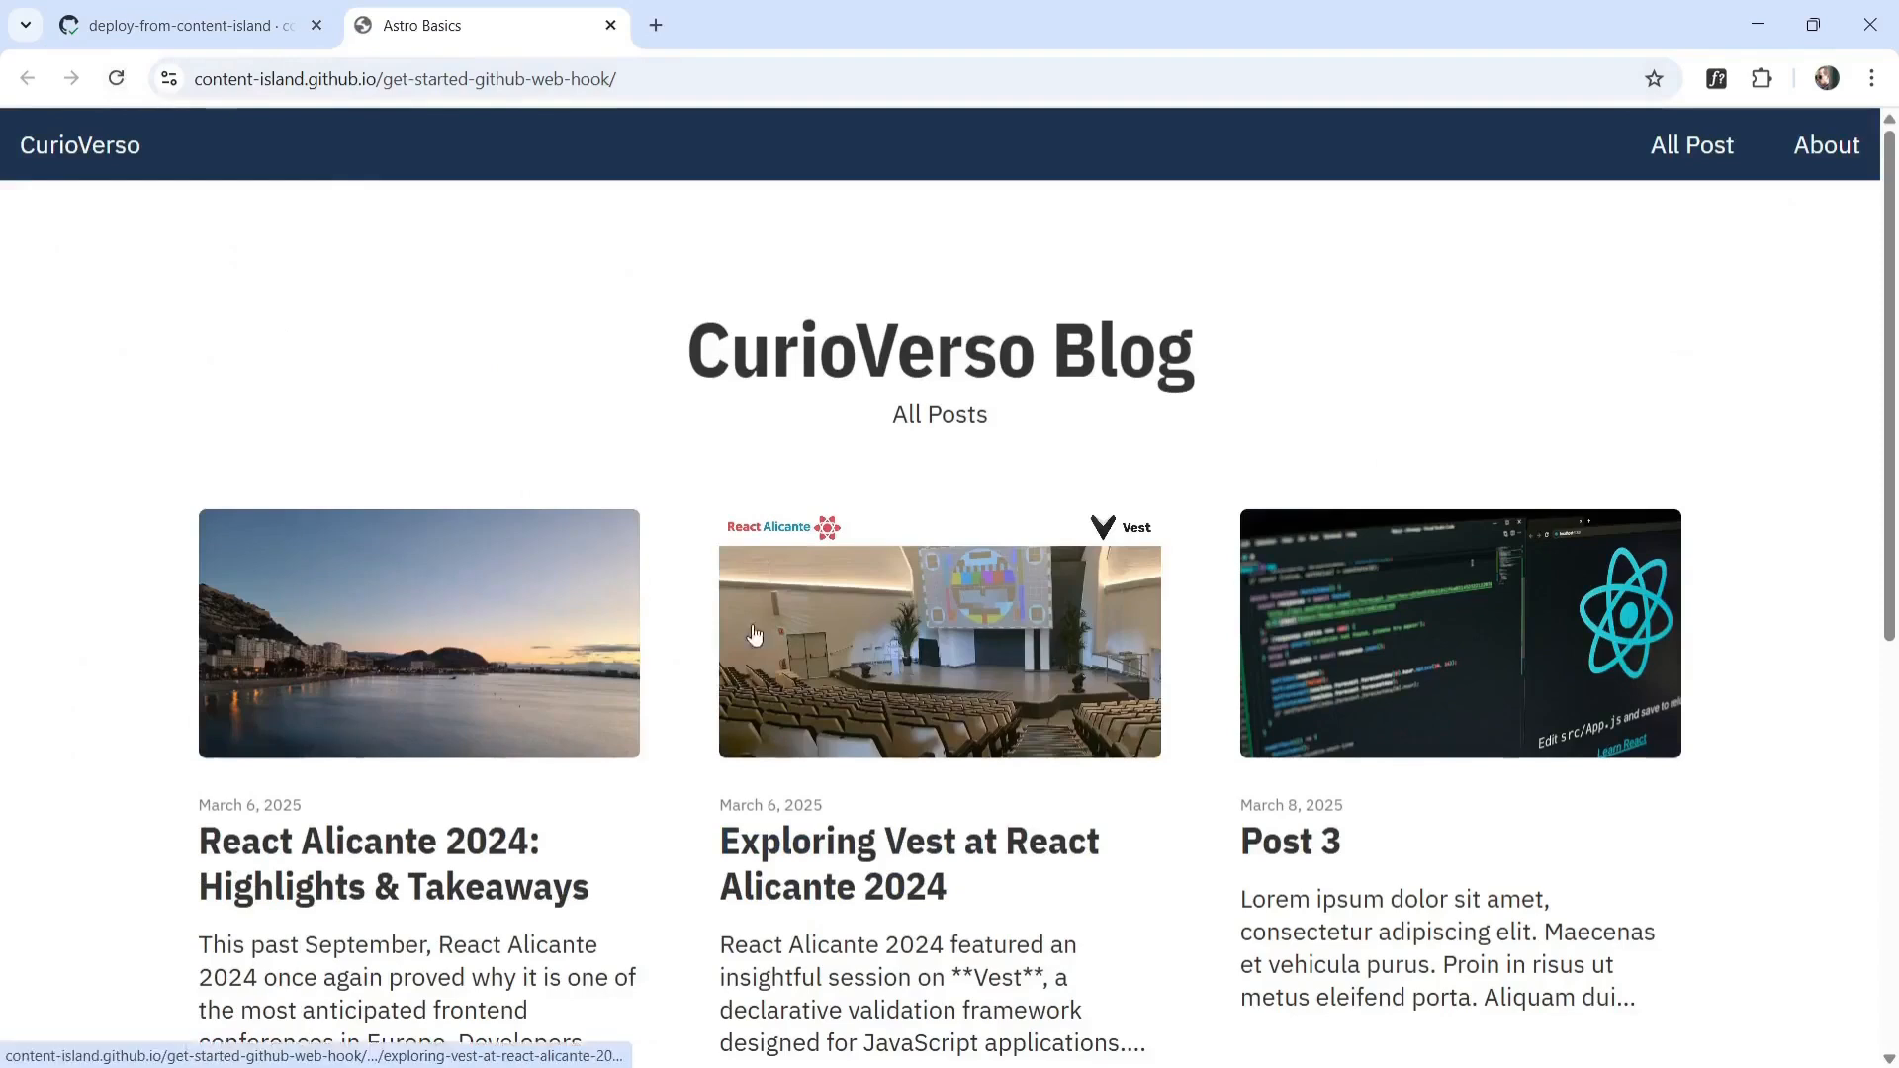
scroll(890, 445, down, 4)
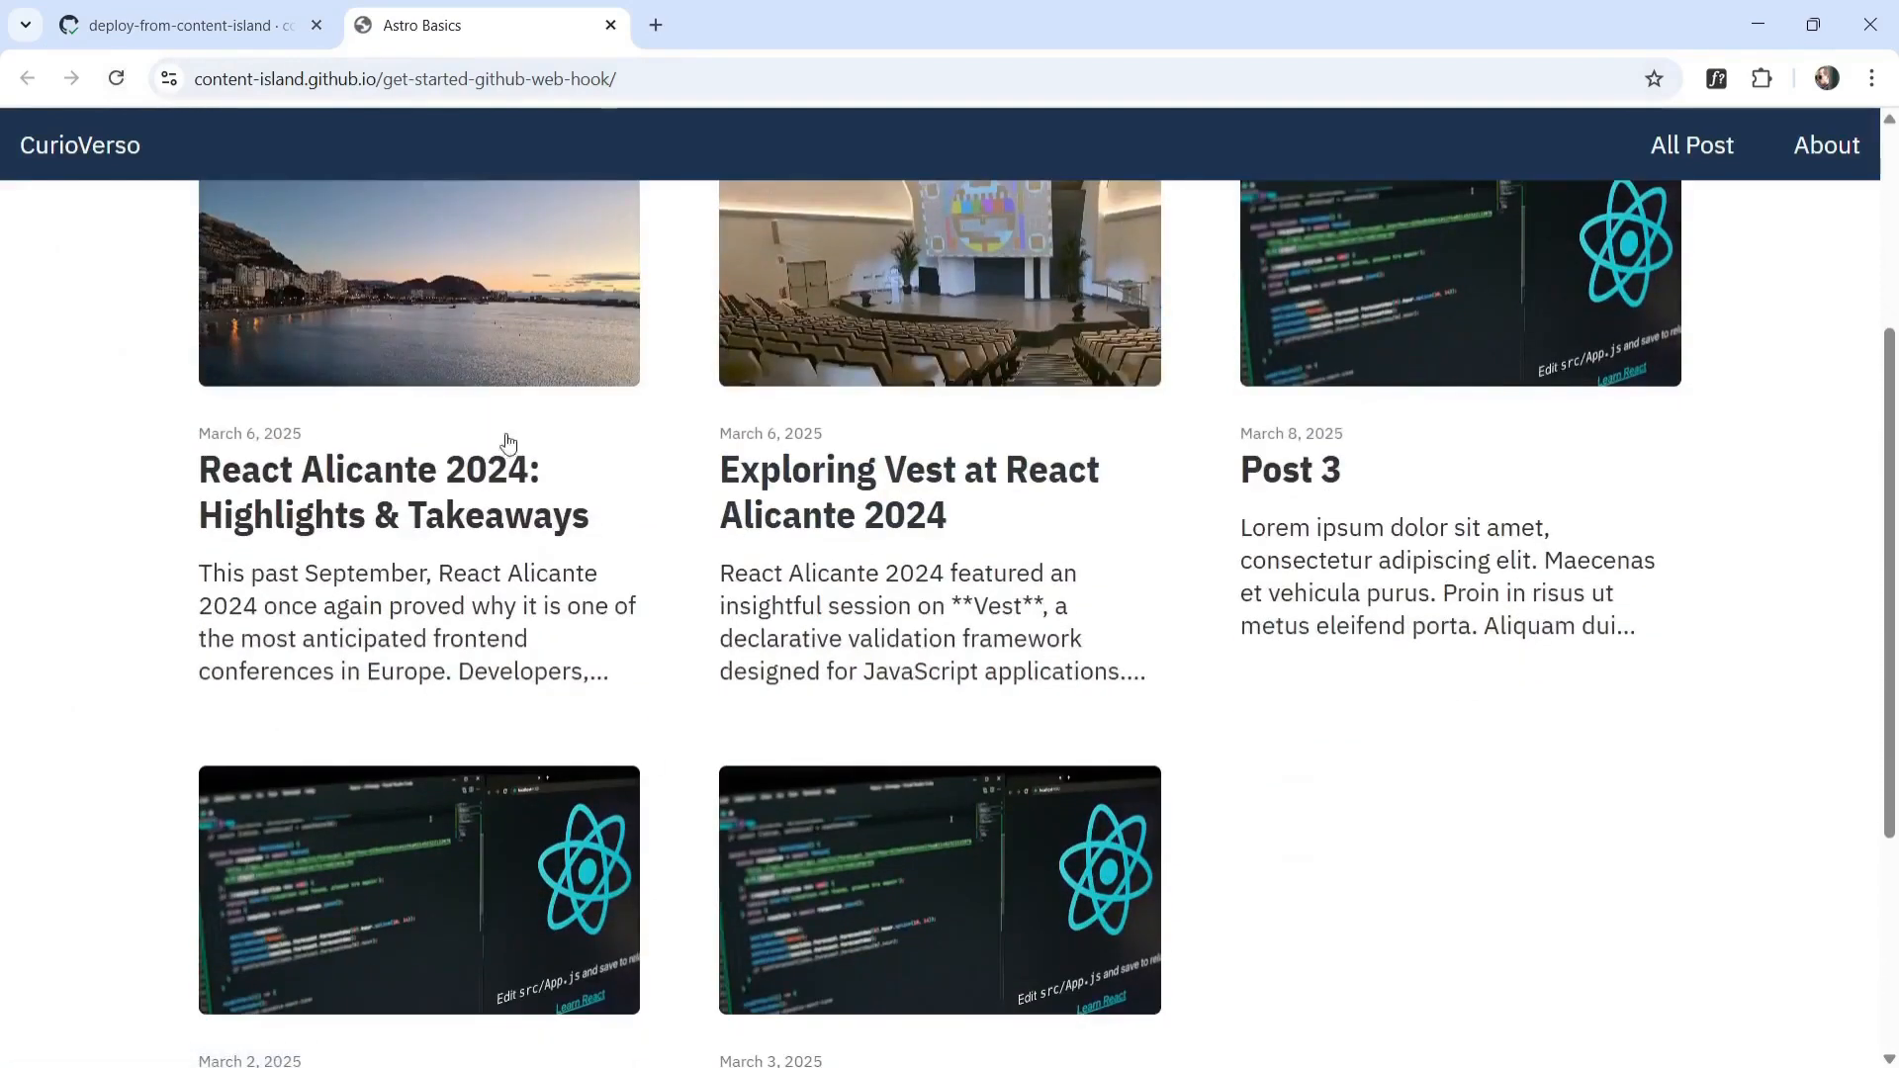
scroll(1200, 619, up, 3)
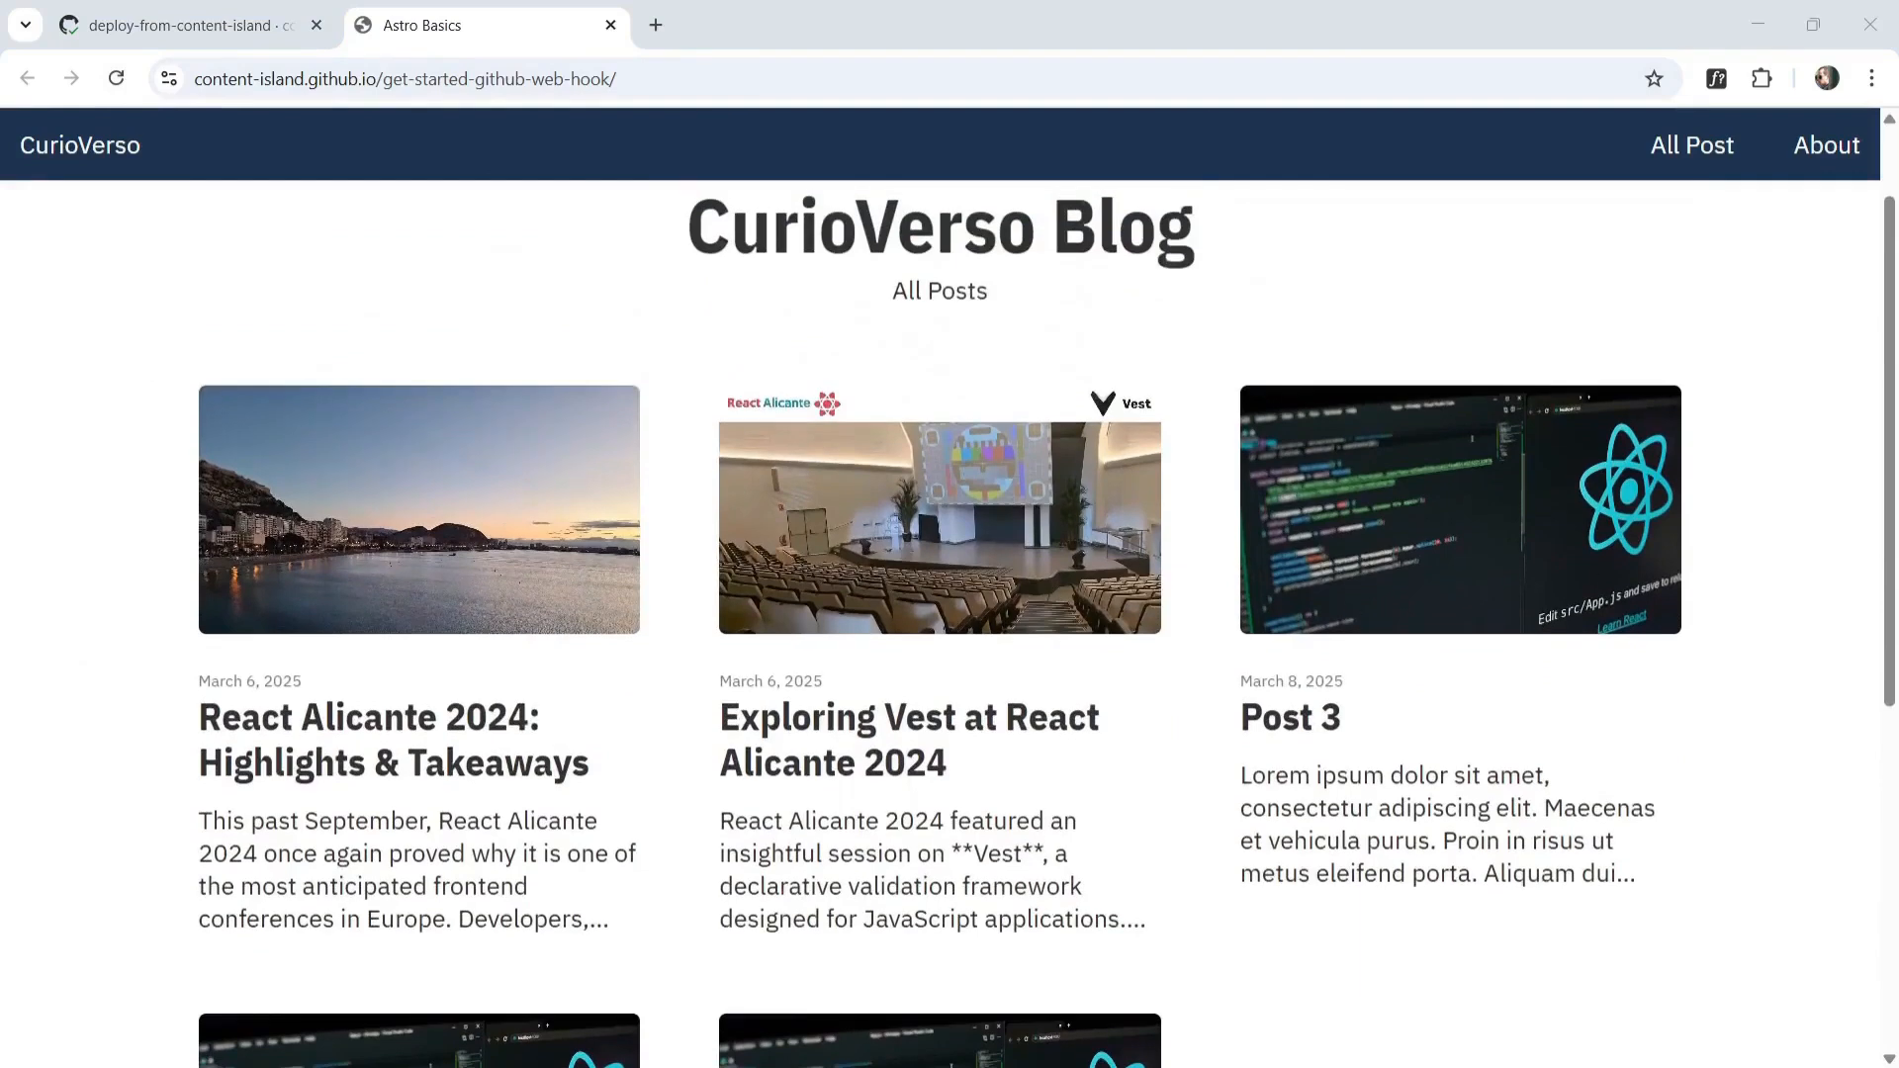